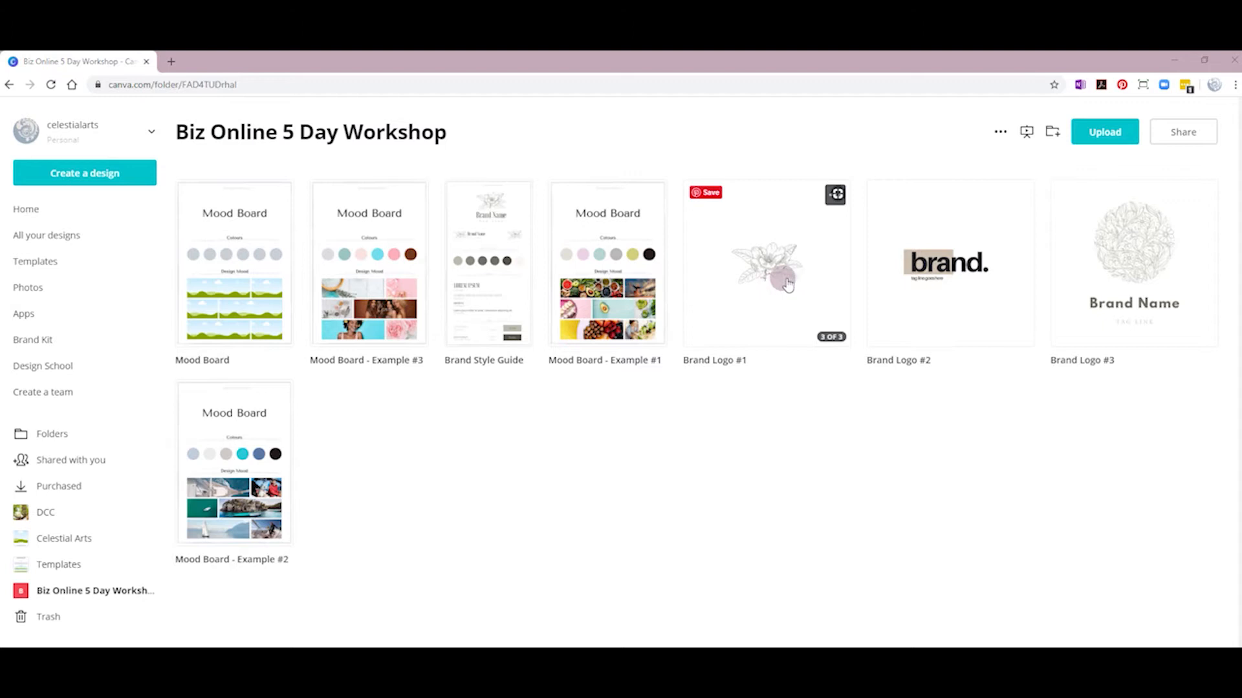
# Step: Duplicate Brand Logo #1 and open Copy of Brand Logo #1 in the editor
pyautogui.click(835, 196)
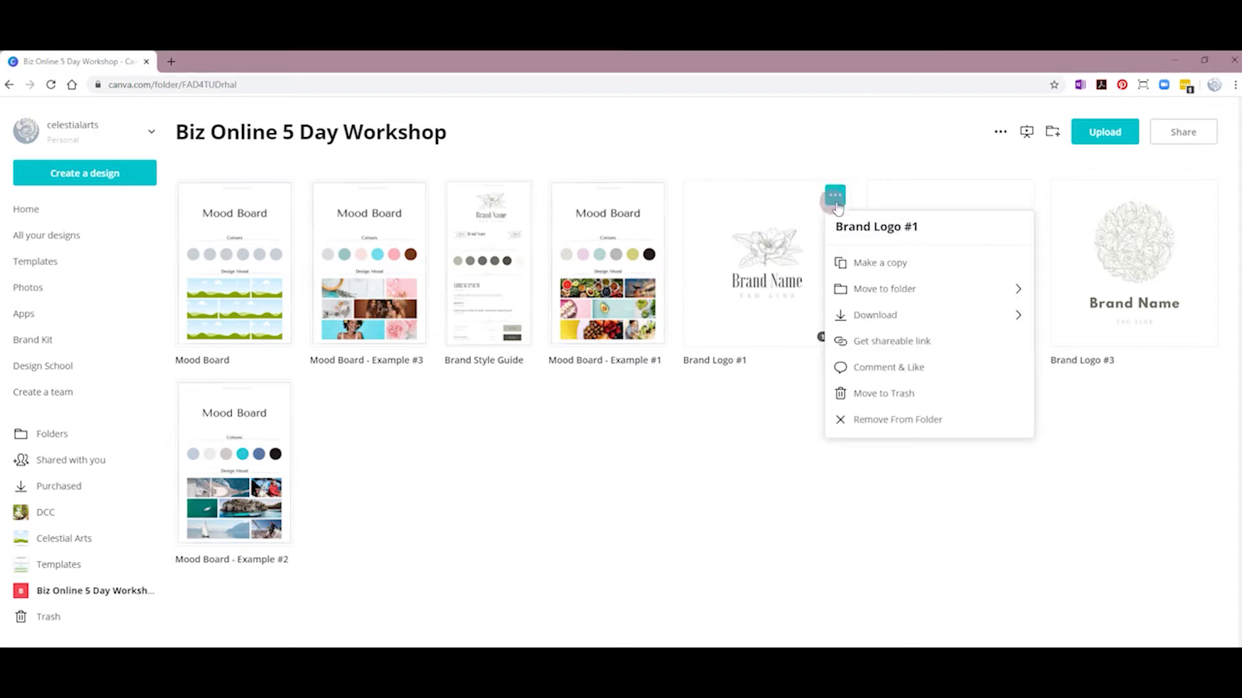
pyautogui.click(876, 262)
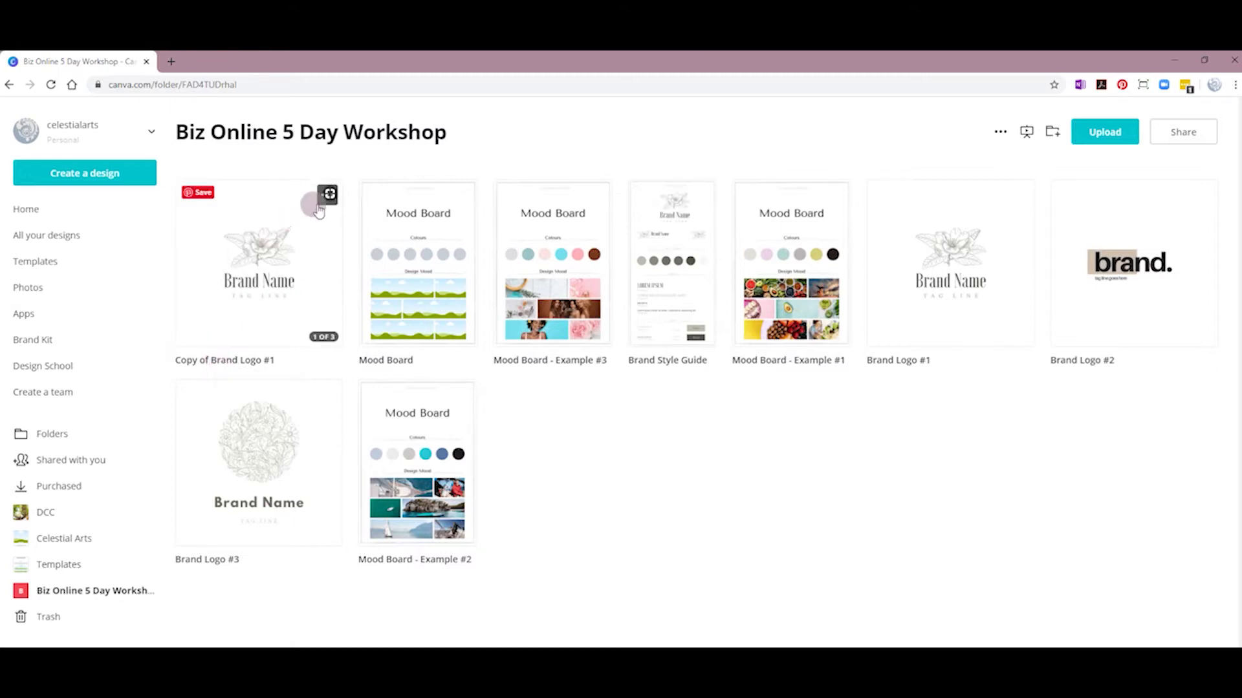
pyautogui.click(271, 288)
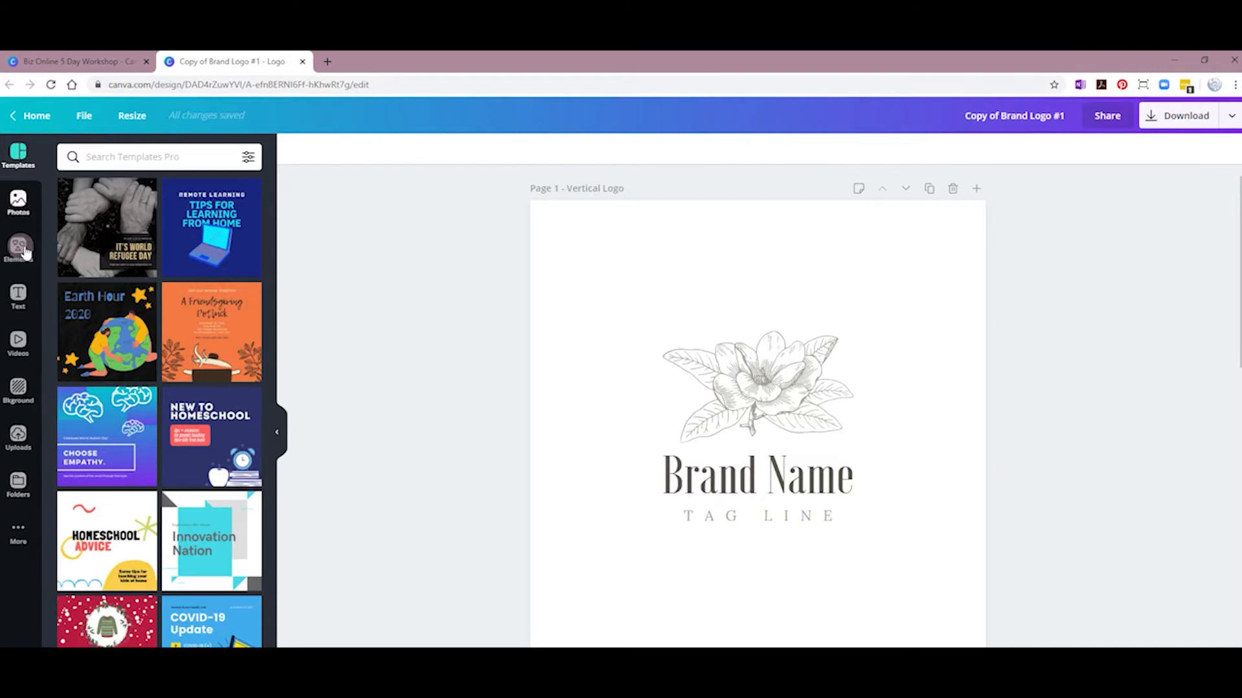
# Step: Replace the Brand Name headline text with the client's full name
pyautogui.click(714, 402)
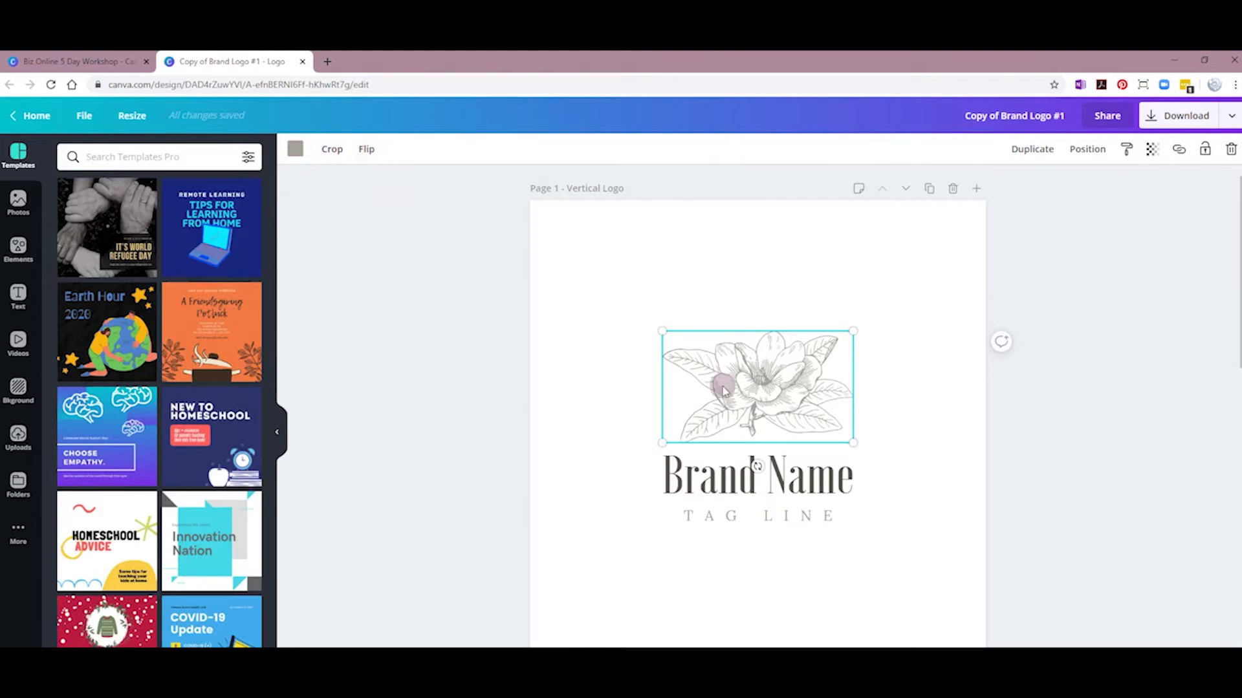
pyautogui.click(693, 474)
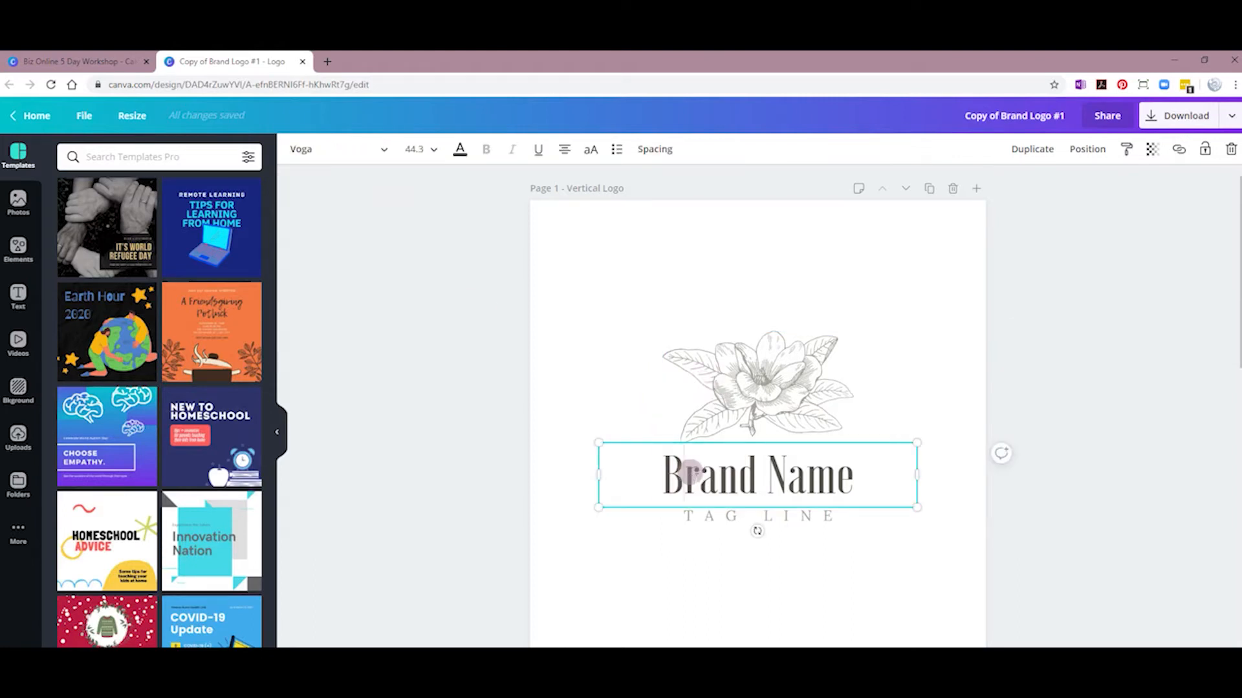
pyautogui.doubleClick(691, 472)
pyautogui.moveTo(669, 473); pyautogui.dragTo(844, 474)
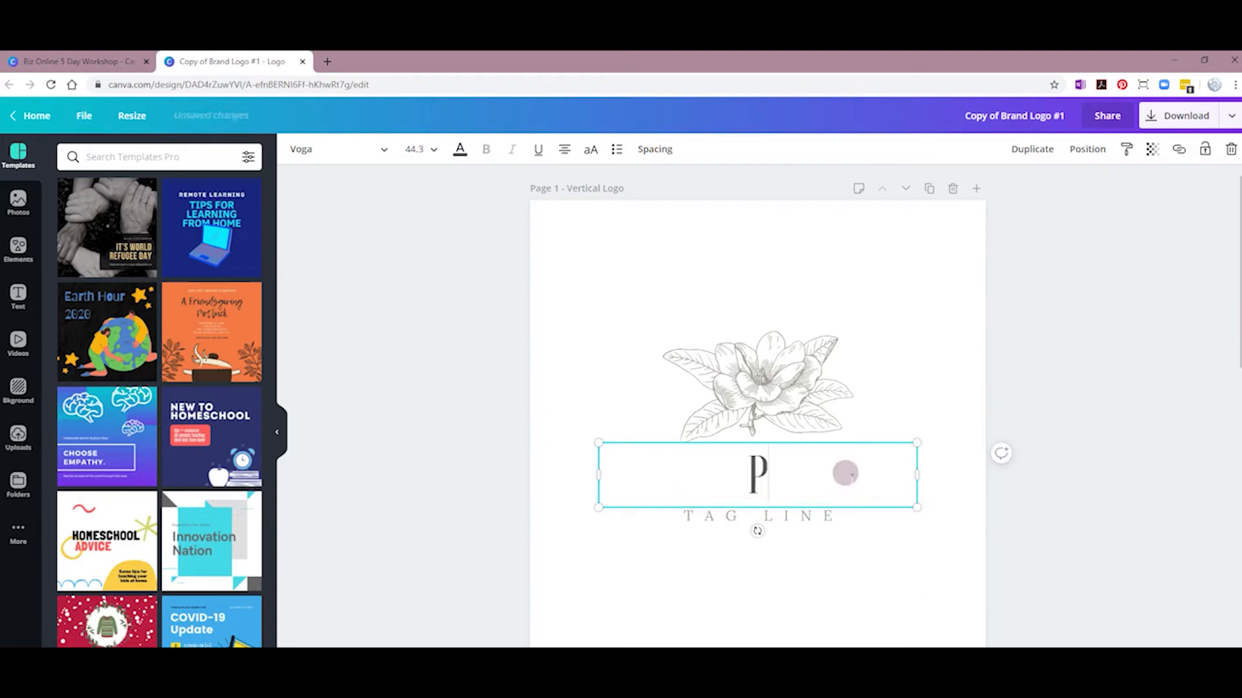
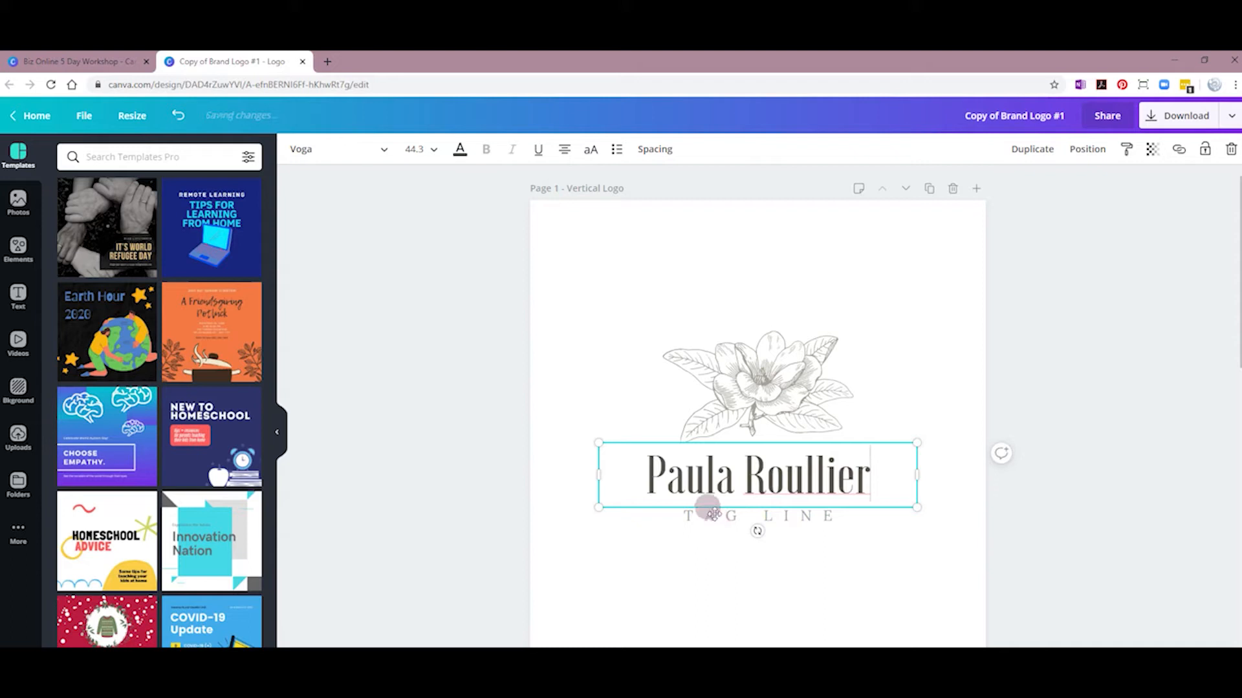
pyautogui.click(707, 542)
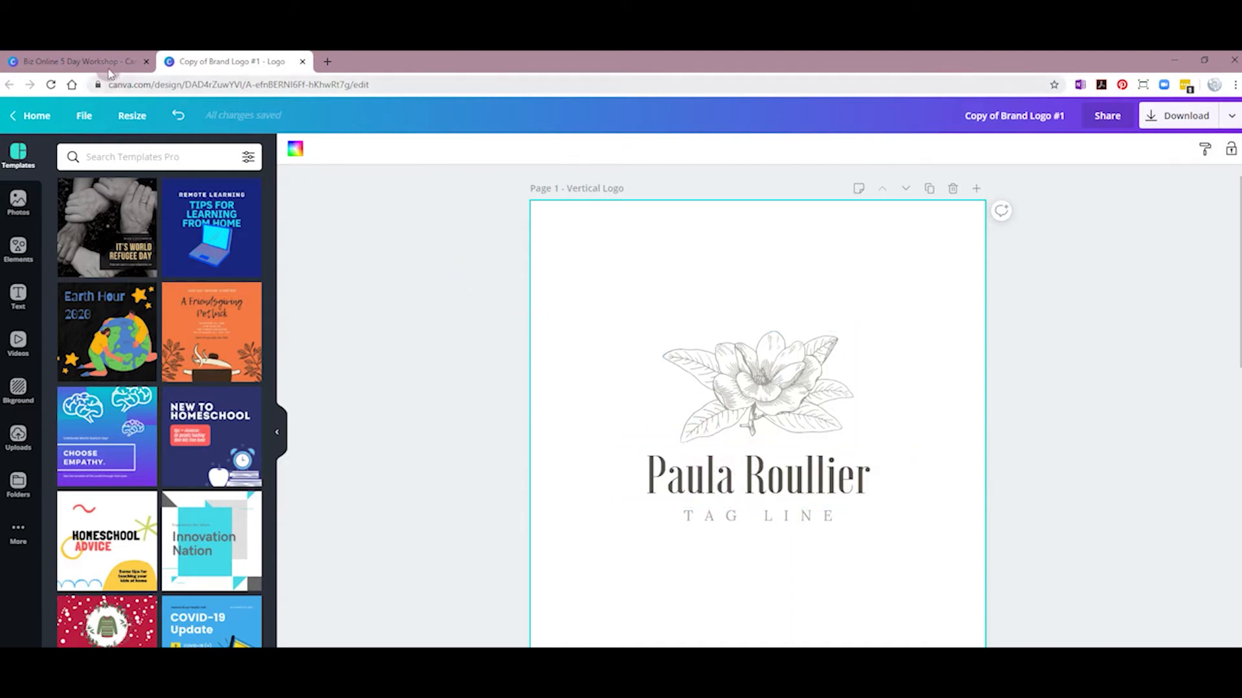
# Step: Open Mood Board - Example #1 from the workshop folder and select its grey colour circle
pyautogui.click(91, 59)
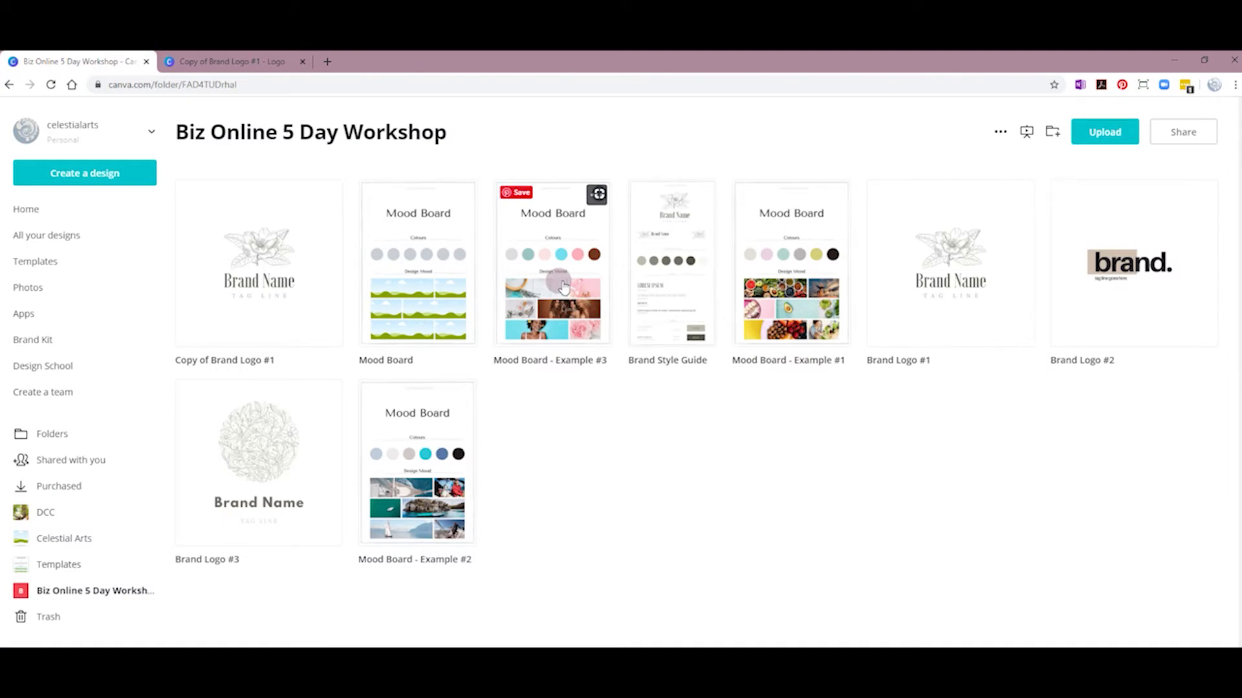
pyautogui.click(783, 301)
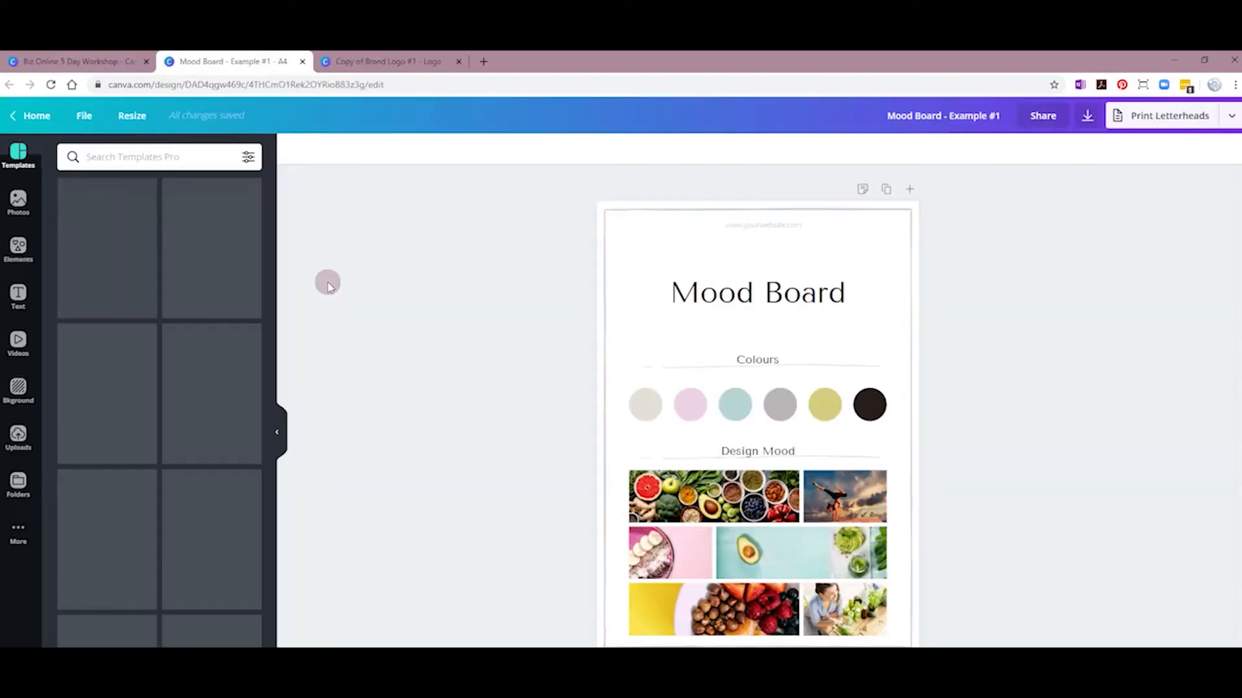
pyautogui.click(737, 412)
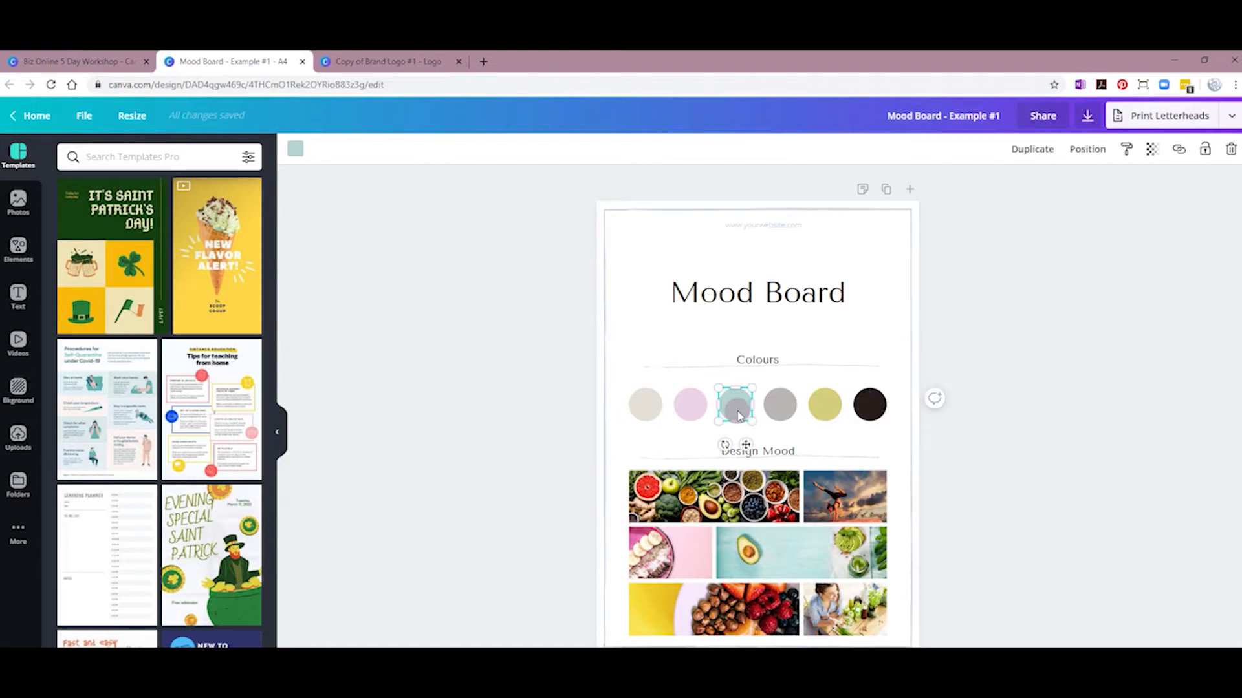
pyautogui.click(777, 407)
# Step: Reveal and copy the grey circle's hex code #bbb6b6
pyautogui.click(368, 62)
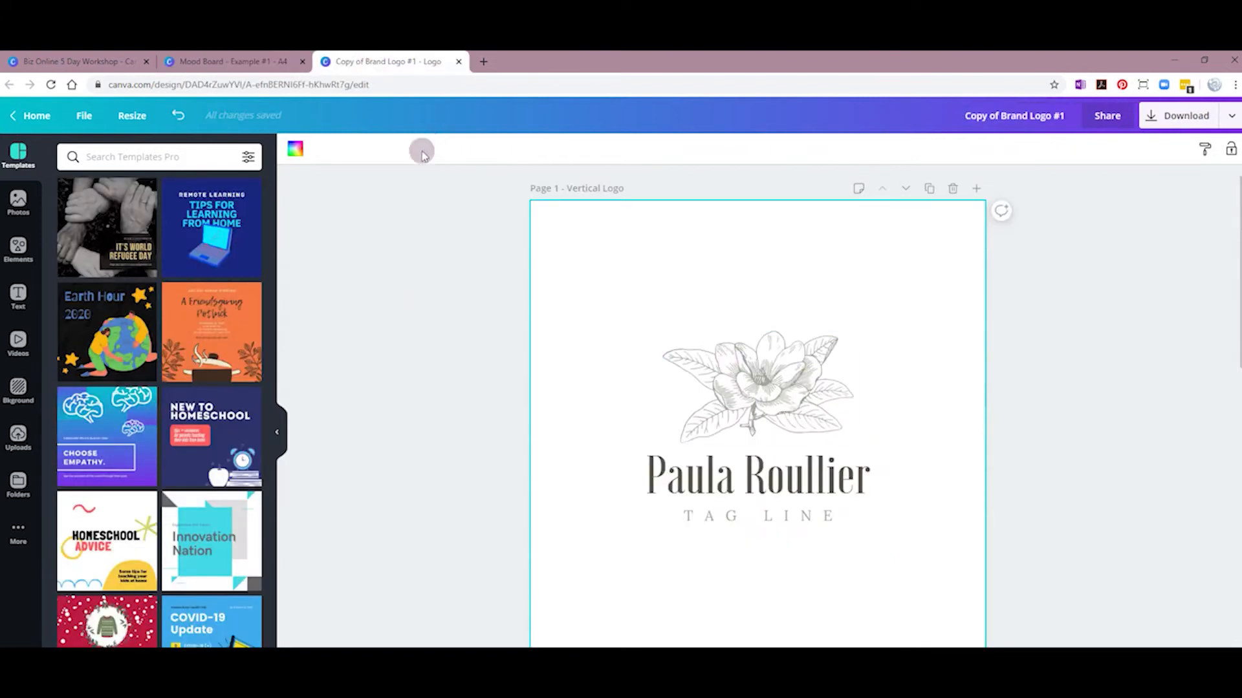
pyautogui.click(701, 378)
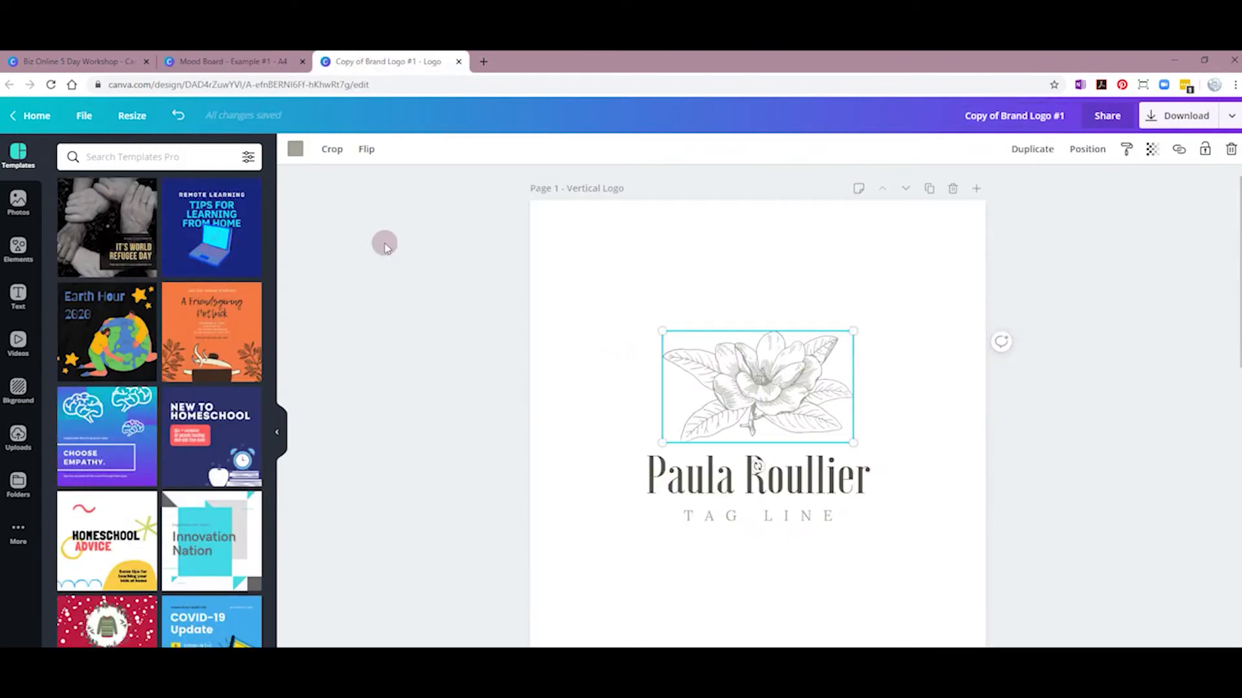
pyautogui.click(224, 62)
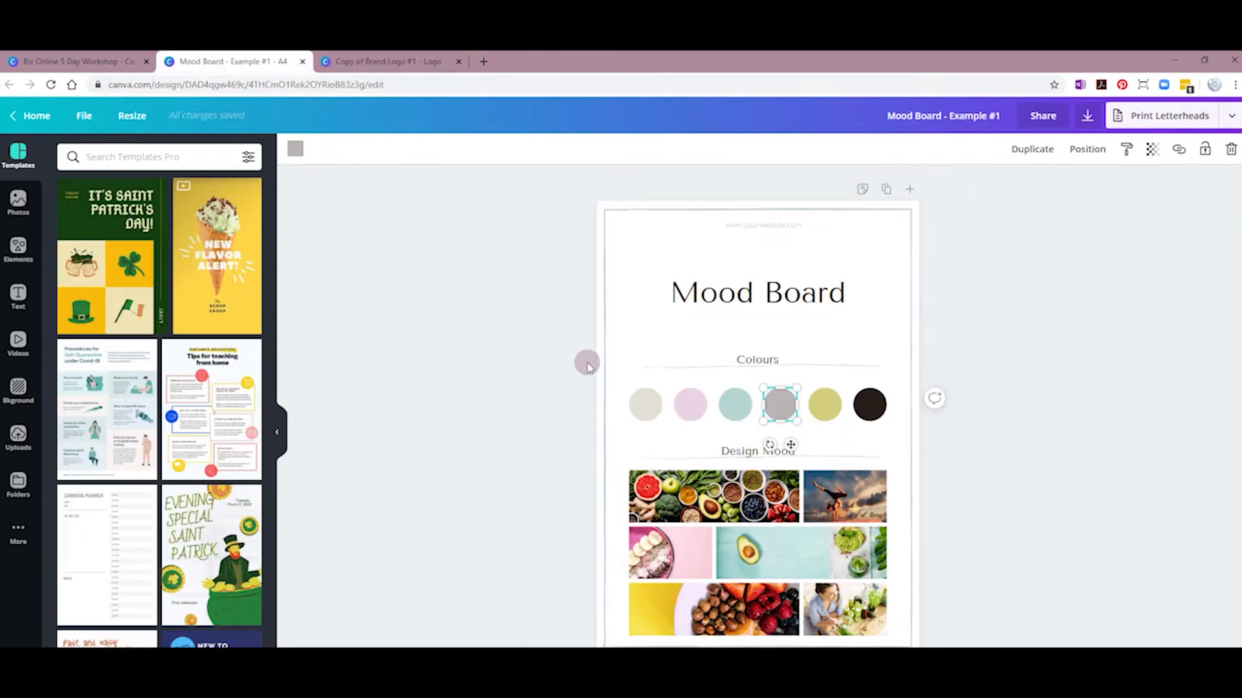
pyautogui.click(295, 149)
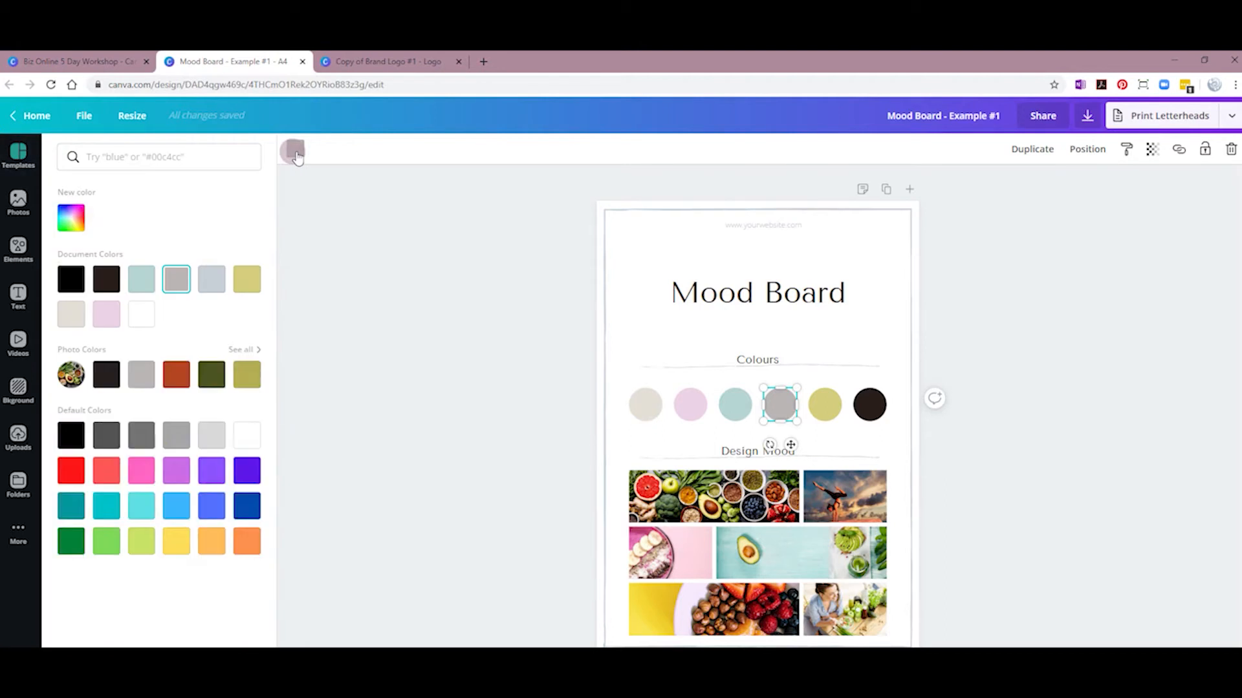
pyautogui.click(76, 228)
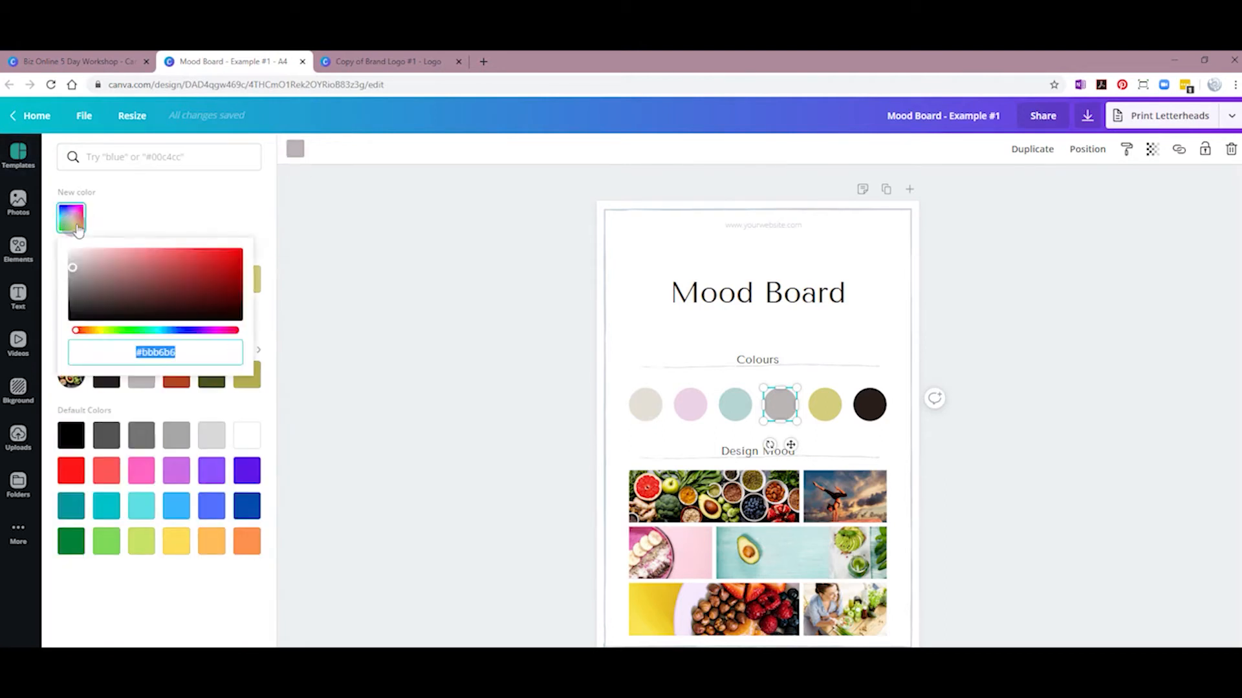
pyautogui.click(140, 353)
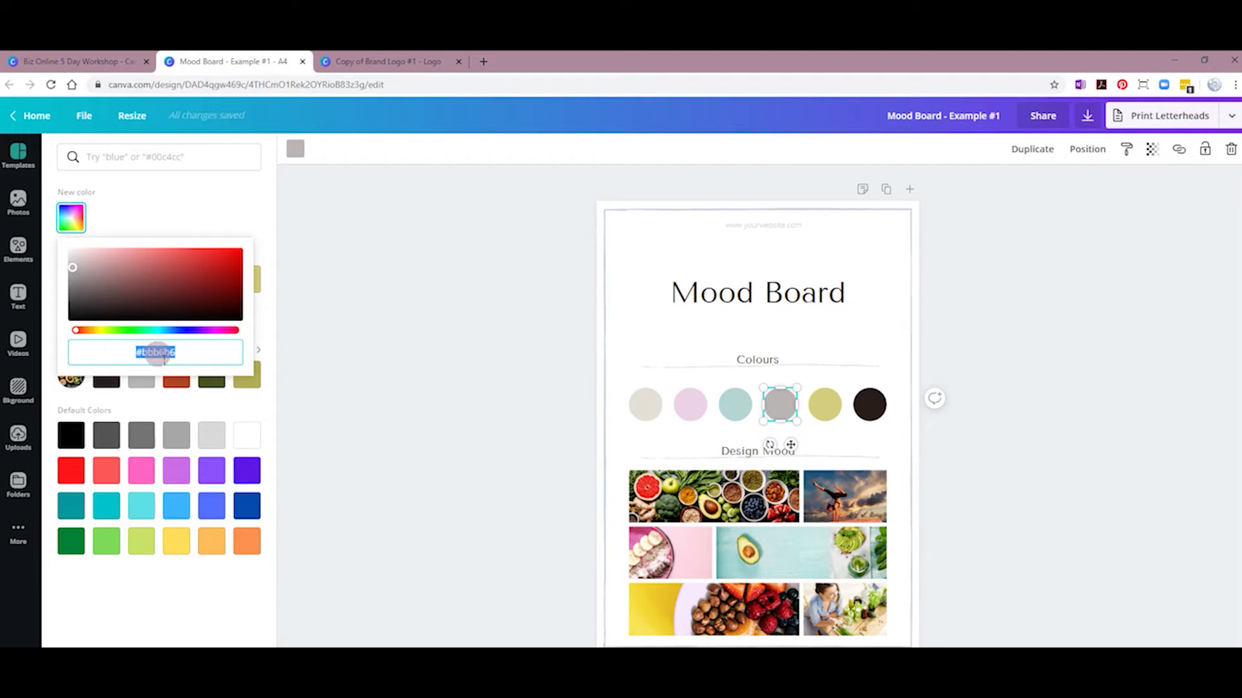
pyautogui.click(387, 65)
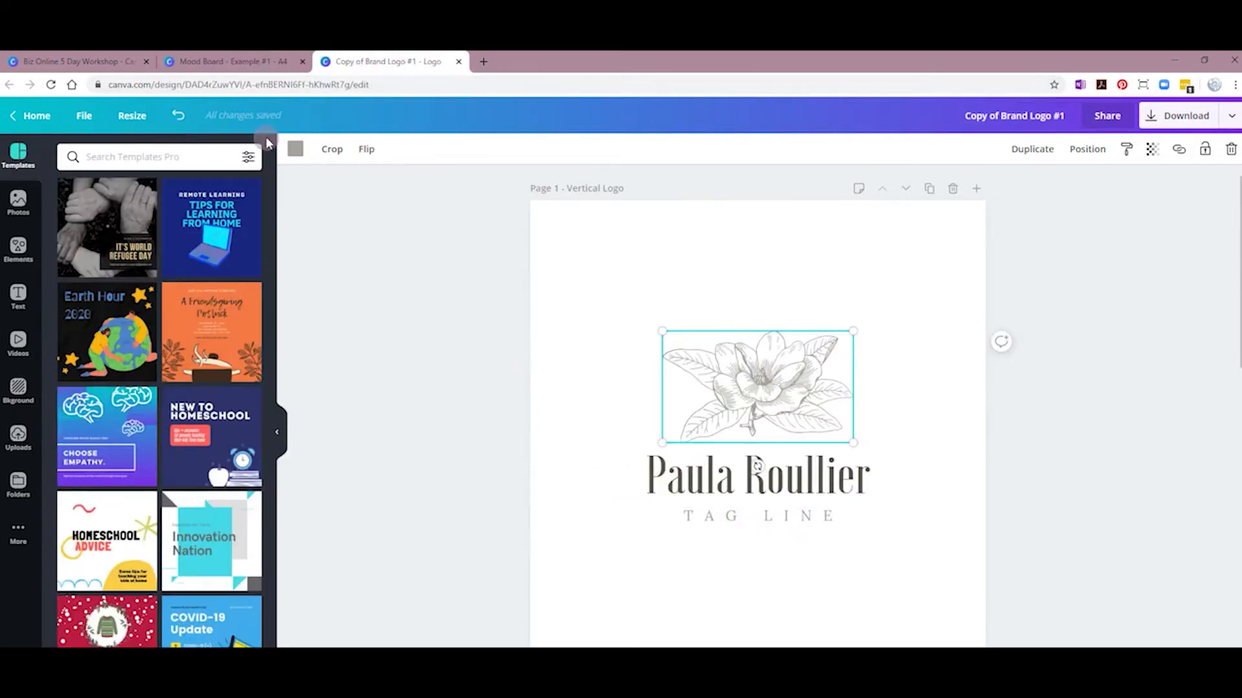
# Step: Recolour the flower graphic to the pasted grey #bbb6b6
pyautogui.click(295, 149)
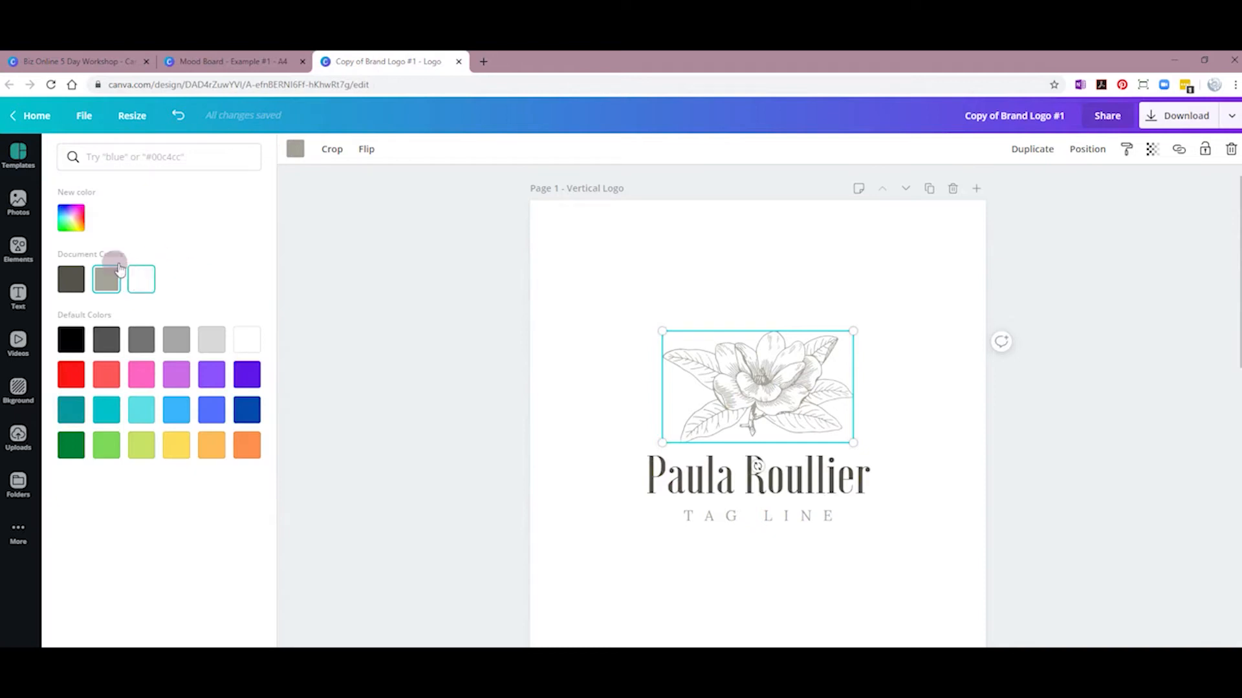
pyautogui.click(72, 220)
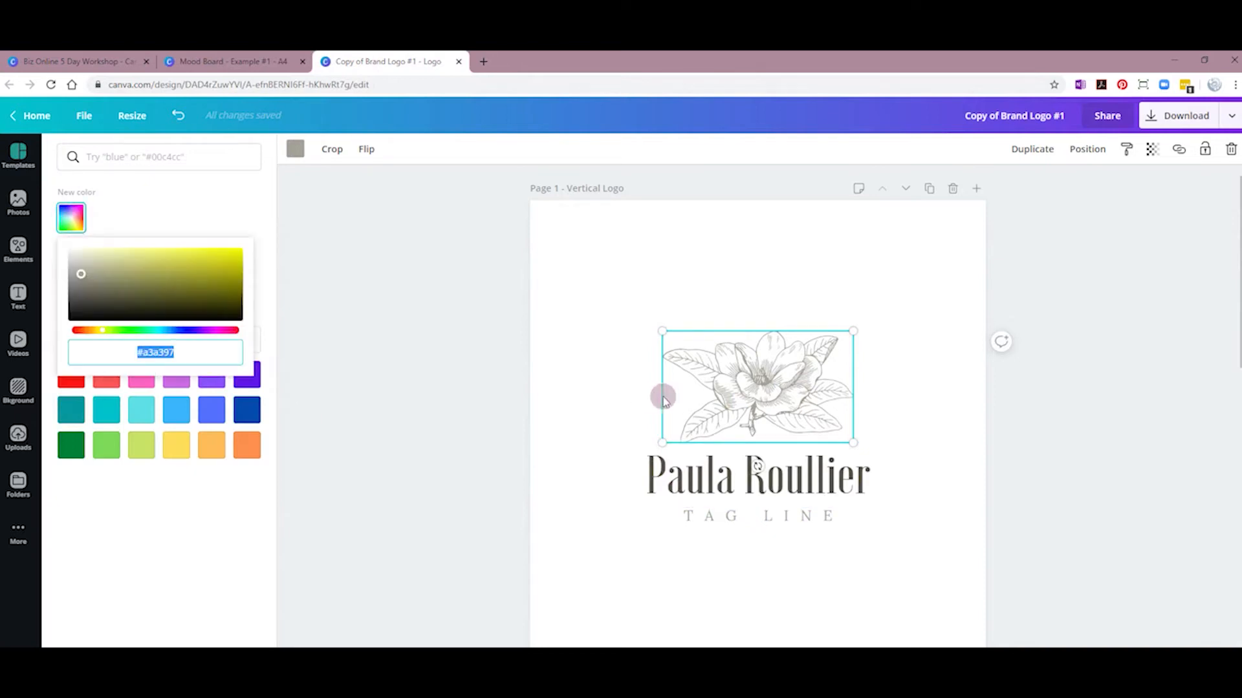
pyautogui.write('#bbb6b6')
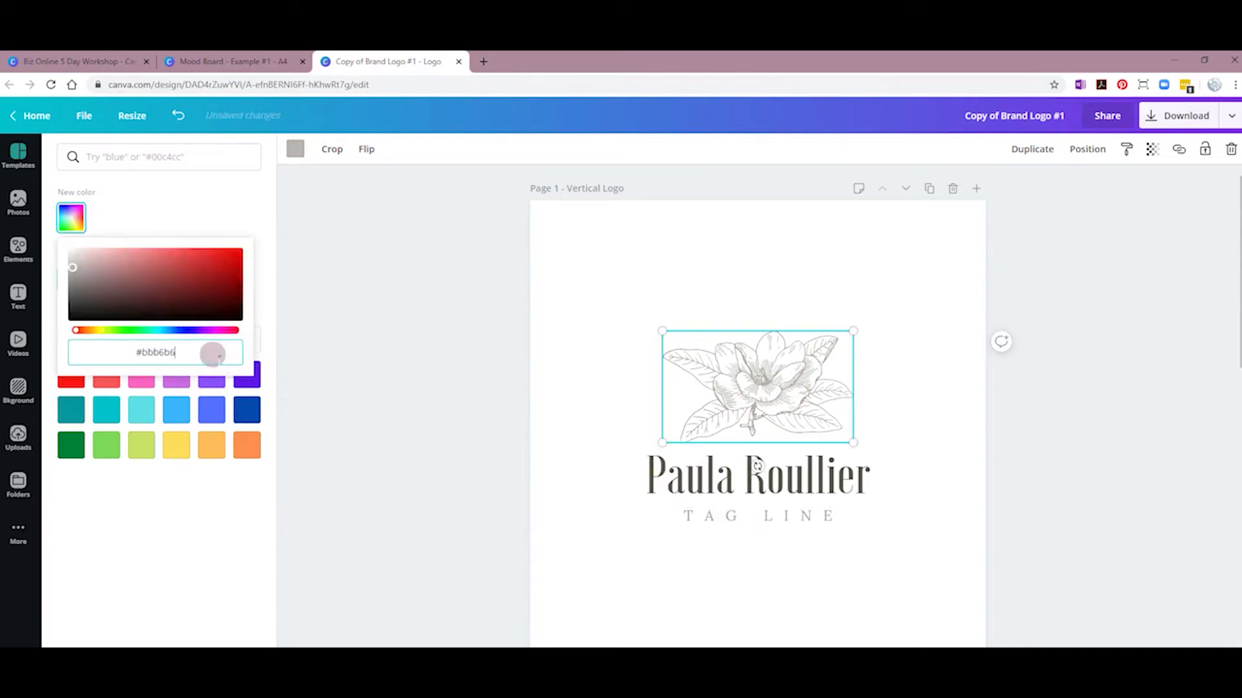
pyautogui.click(213, 355)
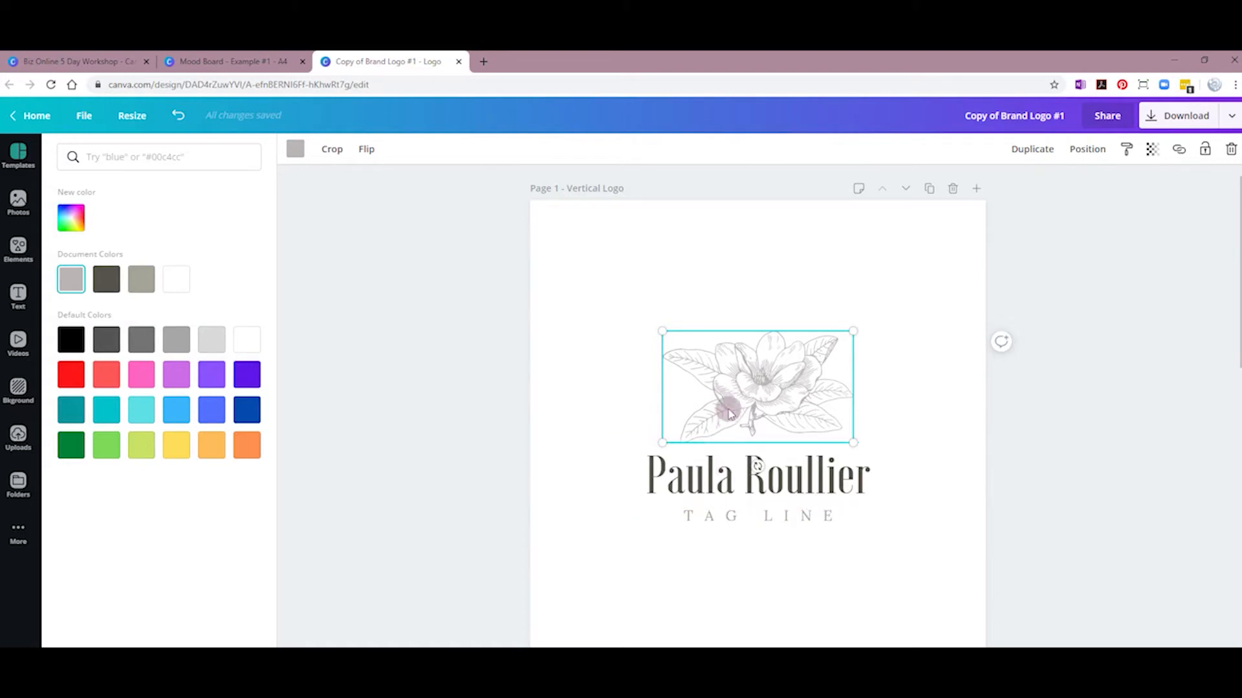
# Step: Give the TAG LINE text the grey colour, then return to the mood board's teal circle
pyautogui.click(723, 521)
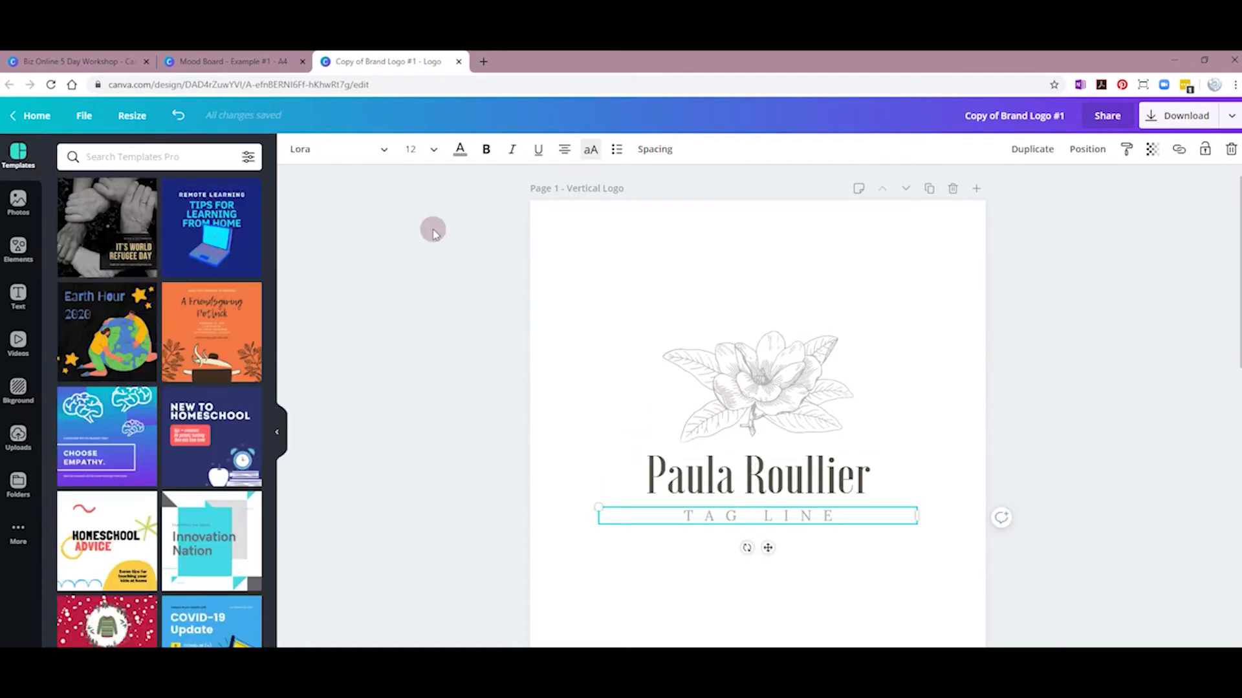
pyautogui.click(461, 150)
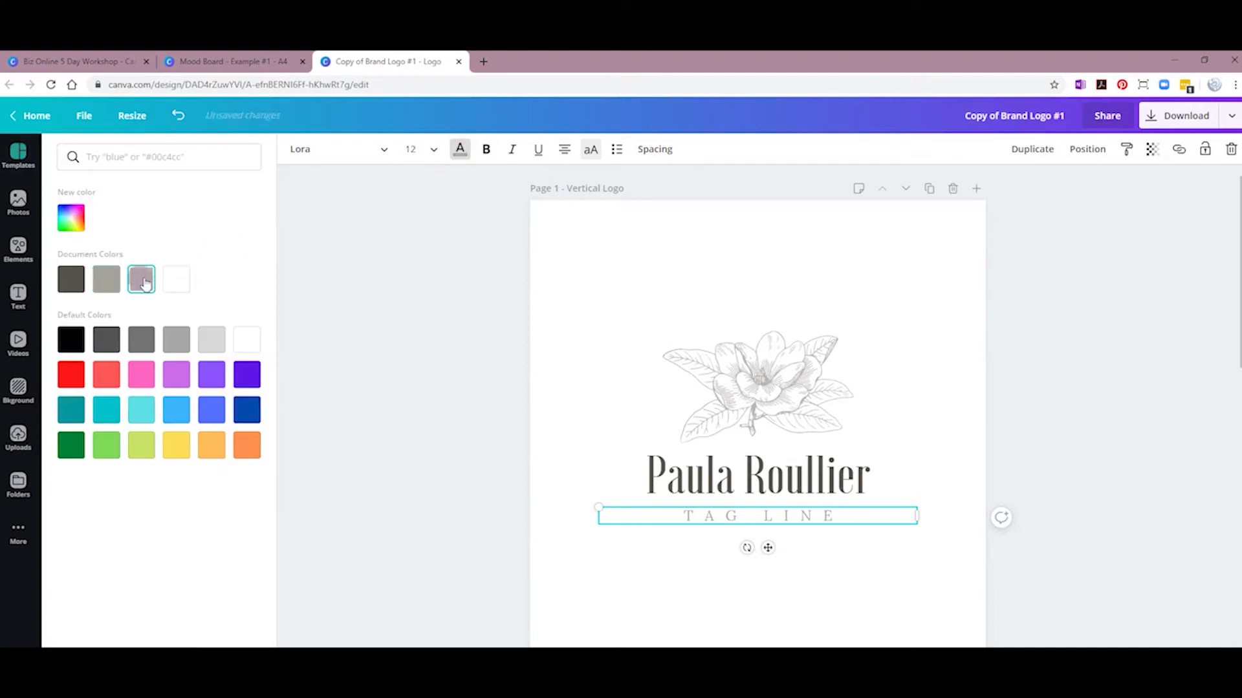
pyautogui.press('Escape')
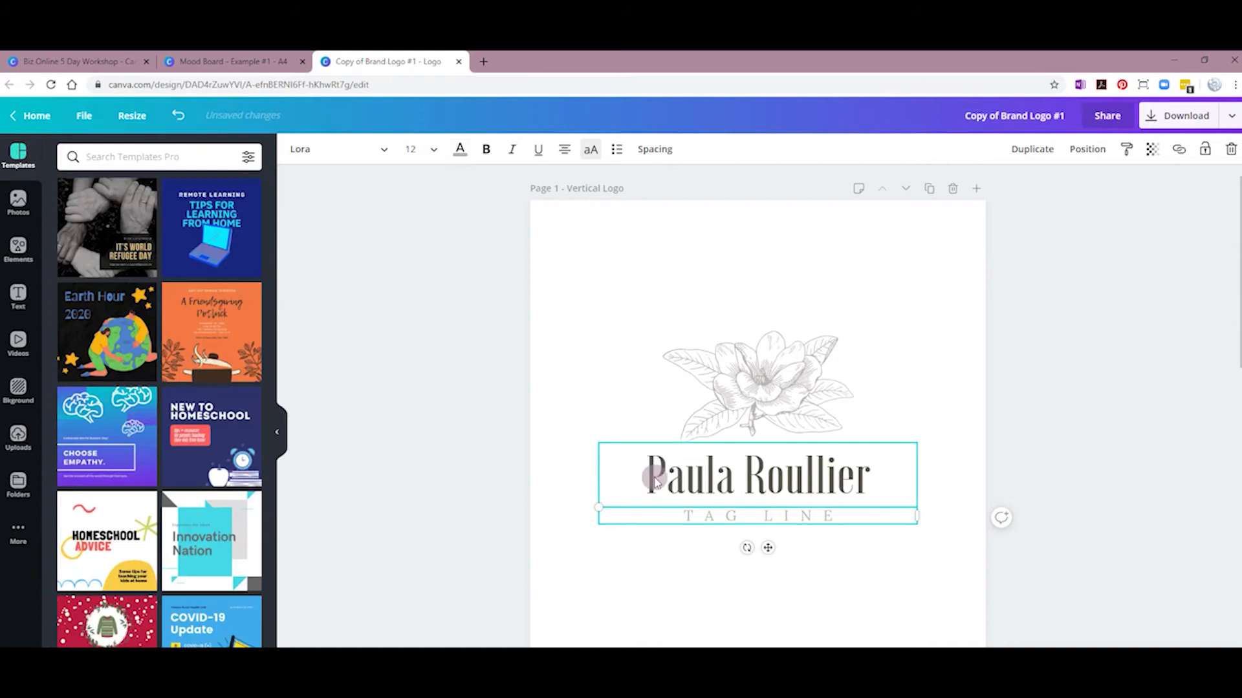
pyautogui.click(267, 62)
pyautogui.click(741, 410)
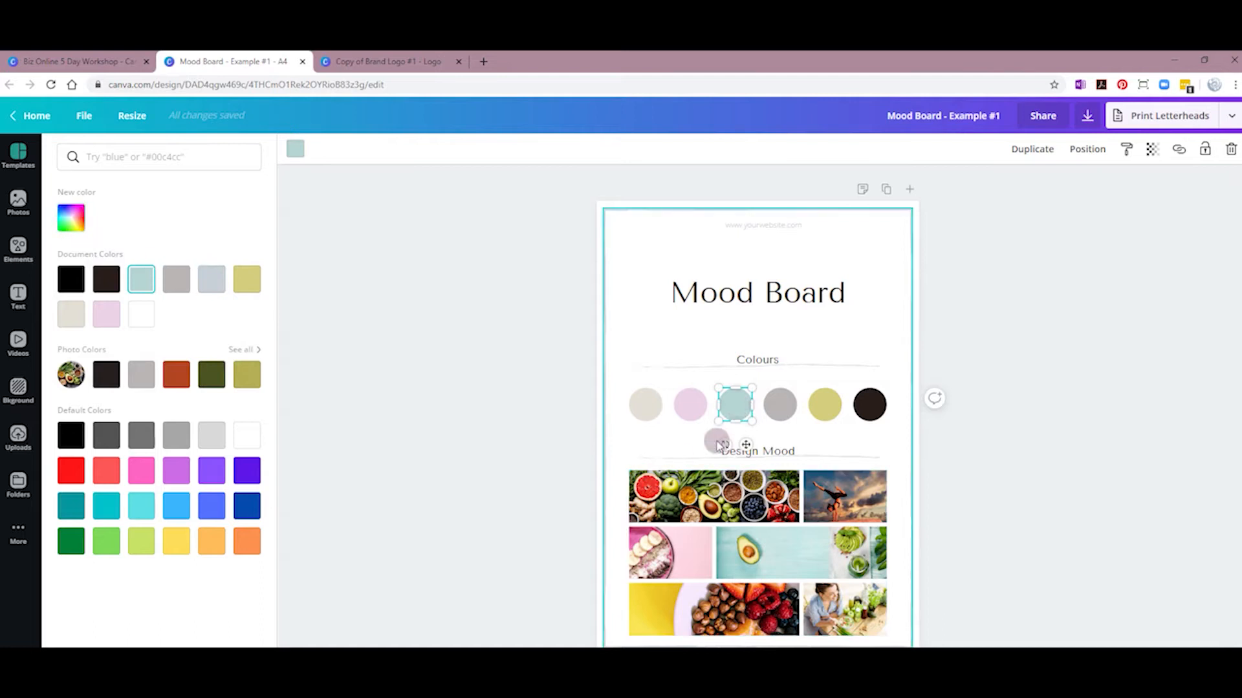
# Step: Copy the teal circle's hex and apply light teal #b4d5d1 to the name text
pyautogui.click(73, 218)
pyautogui.hotkey('ctrl', 'c')
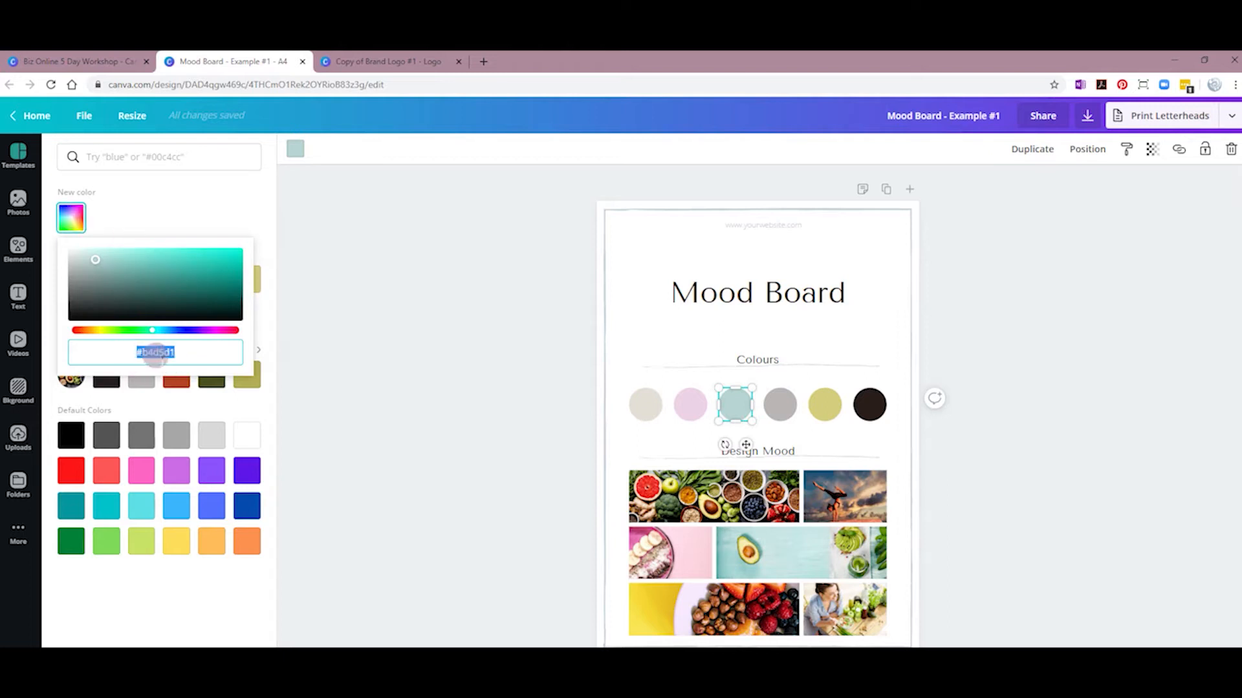
pyautogui.click(355, 62)
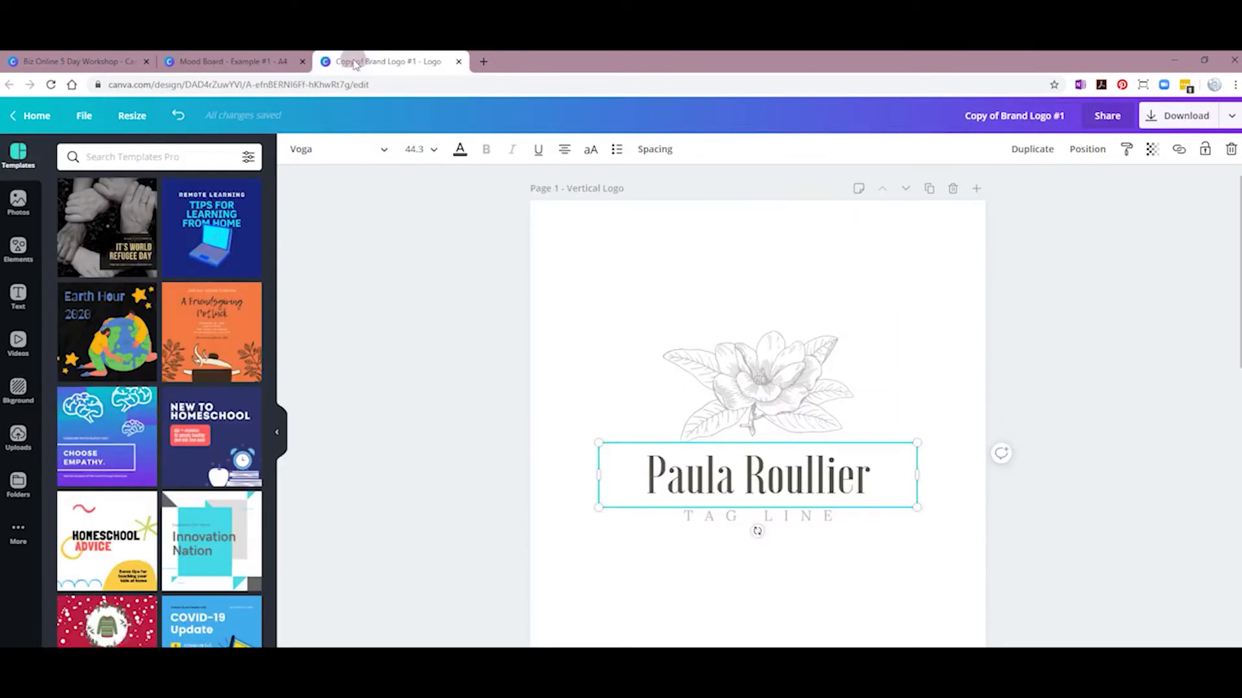
pyautogui.click(690, 495)
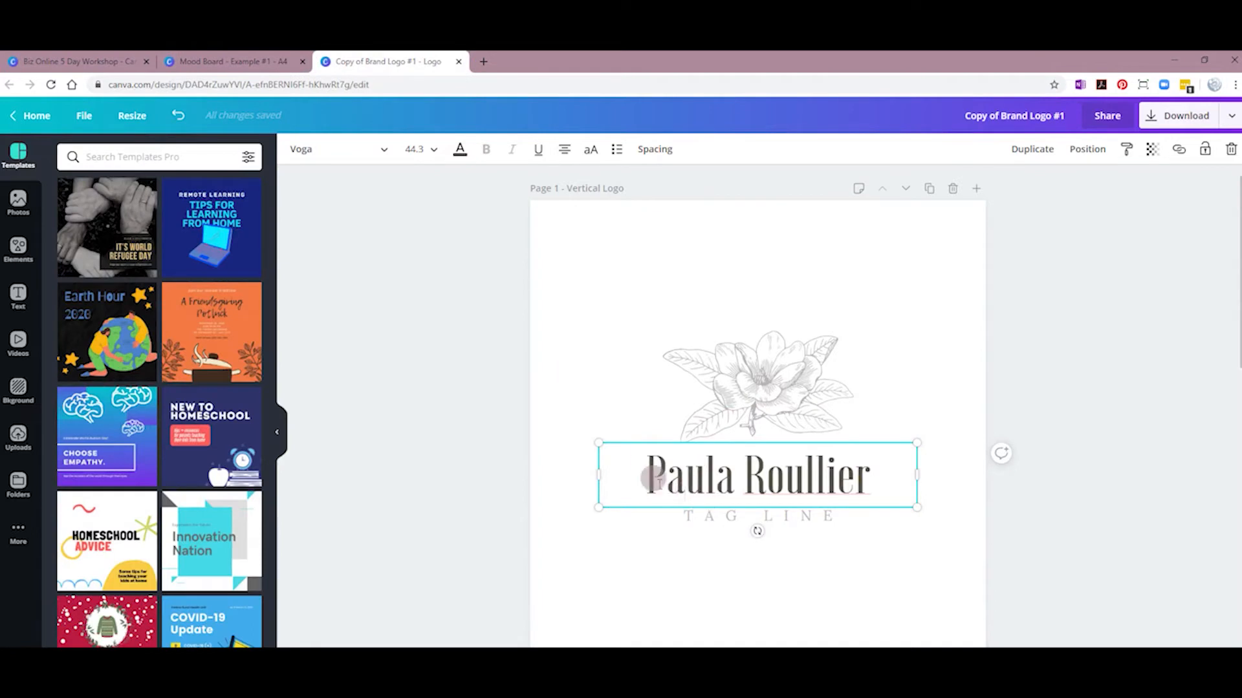
pyautogui.click(459, 150)
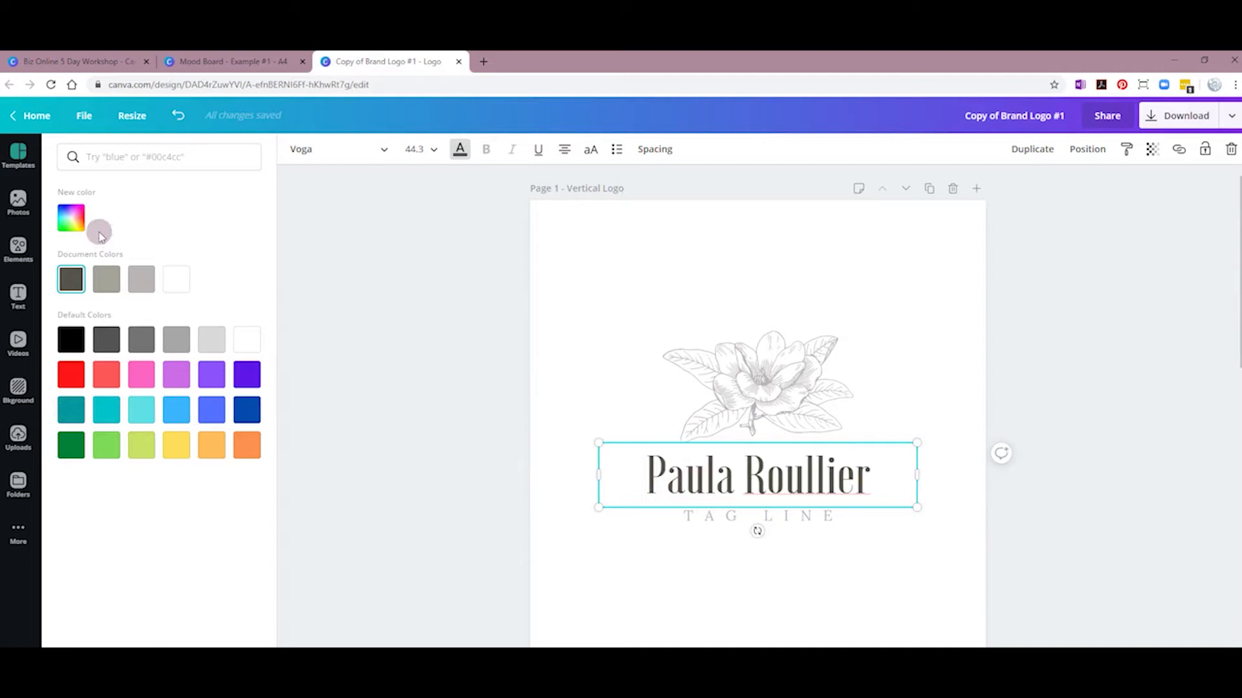
pyautogui.click(71, 218)
pyautogui.hotkey('ctrl', 'v')
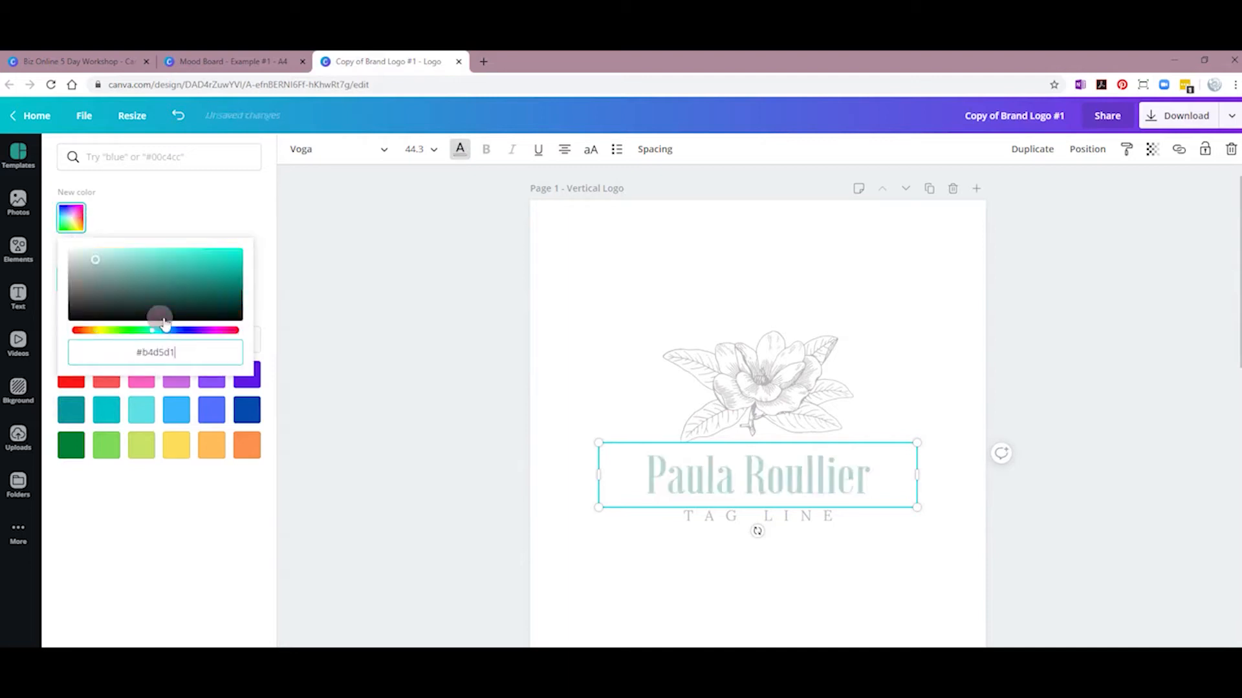
pyautogui.press('Return')
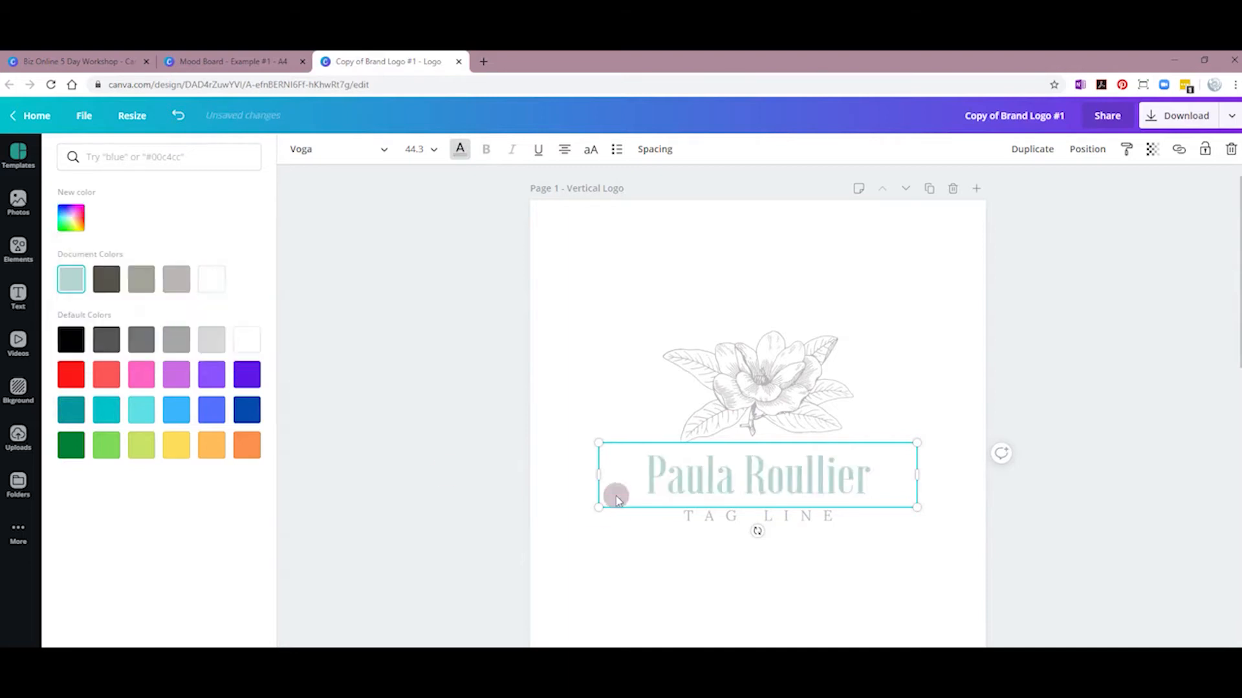
pyautogui.click(647, 558)
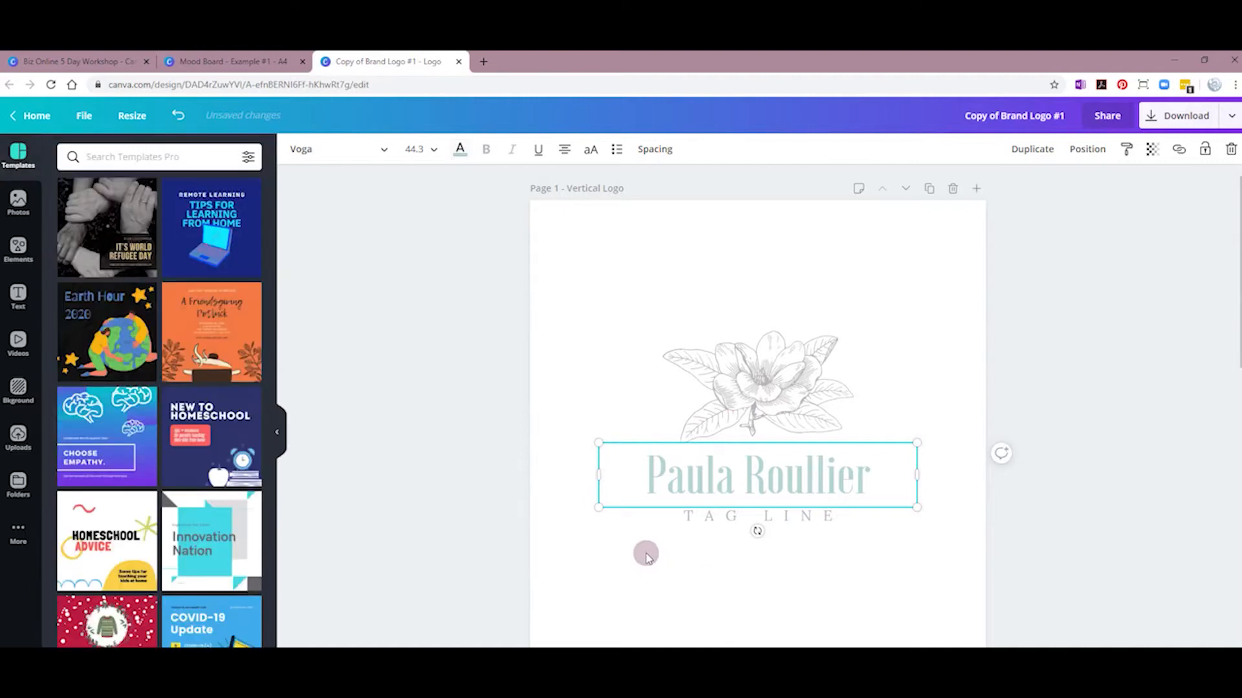
pyautogui.click(576, 346)
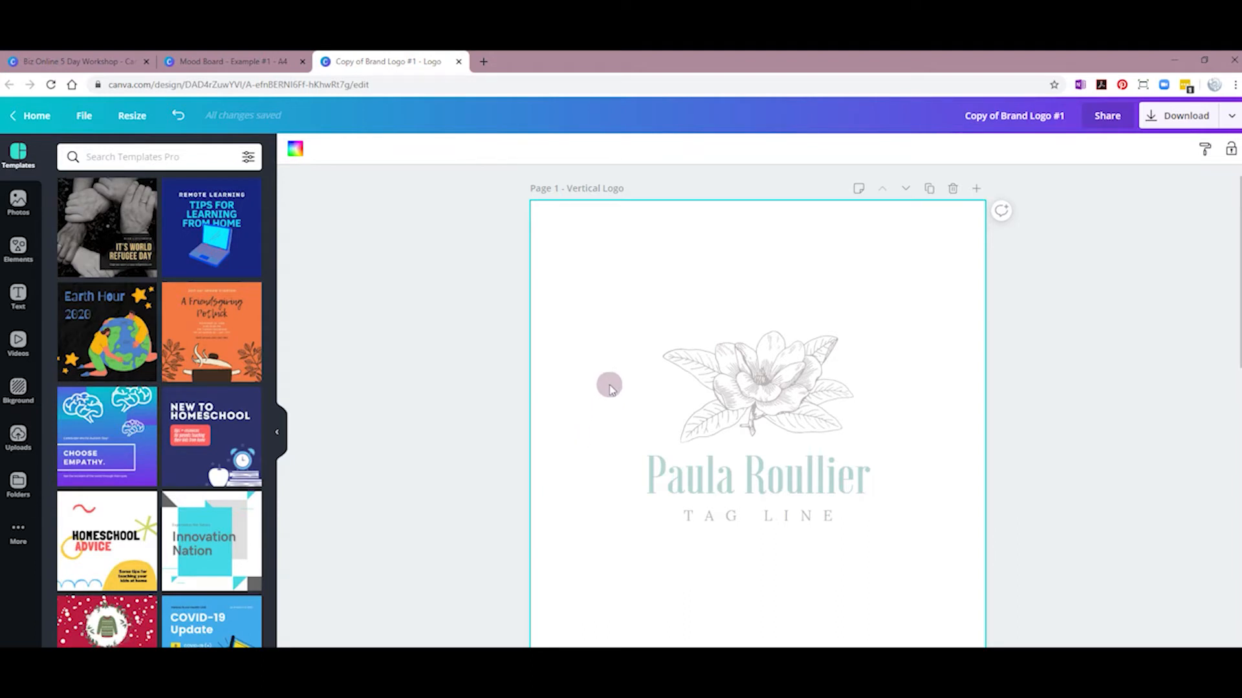
pyautogui.scroll(-1, 620, 555)
pyautogui.scroll(1, 621, 555)
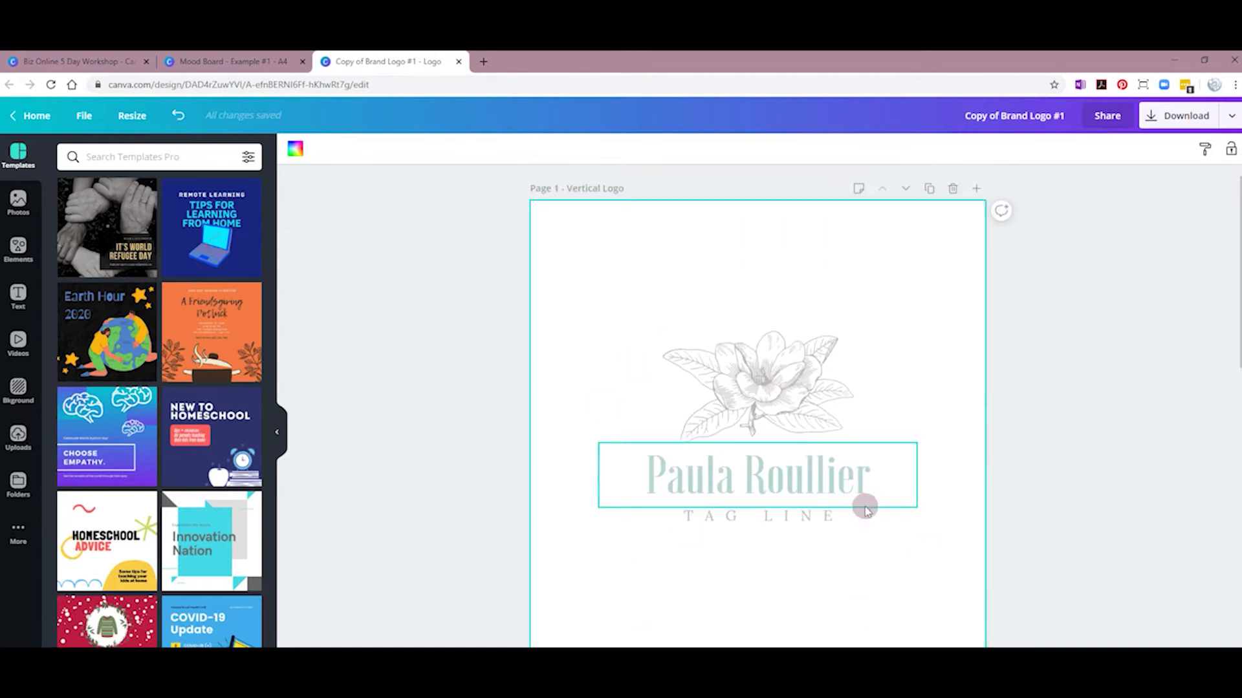
pyautogui.scroll(-5, 674, 522)
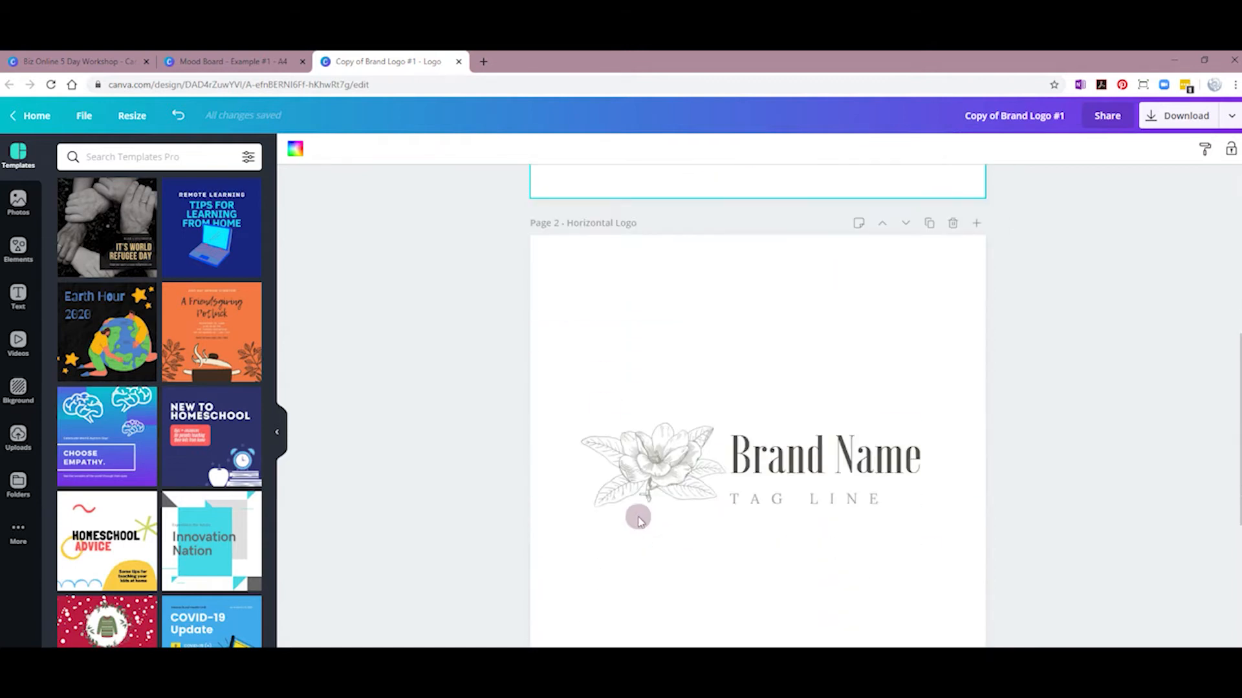
pyautogui.scroll(-3, 660, 525)
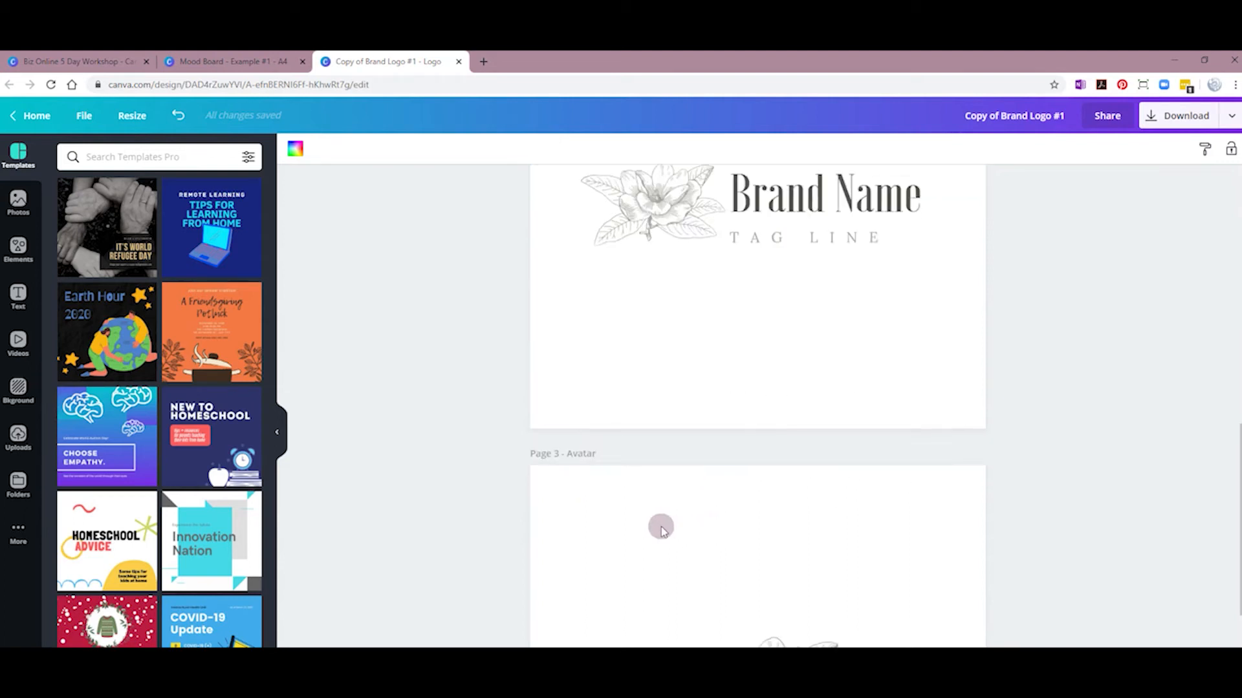
pyautogui.scroll(-3, 661, 527)
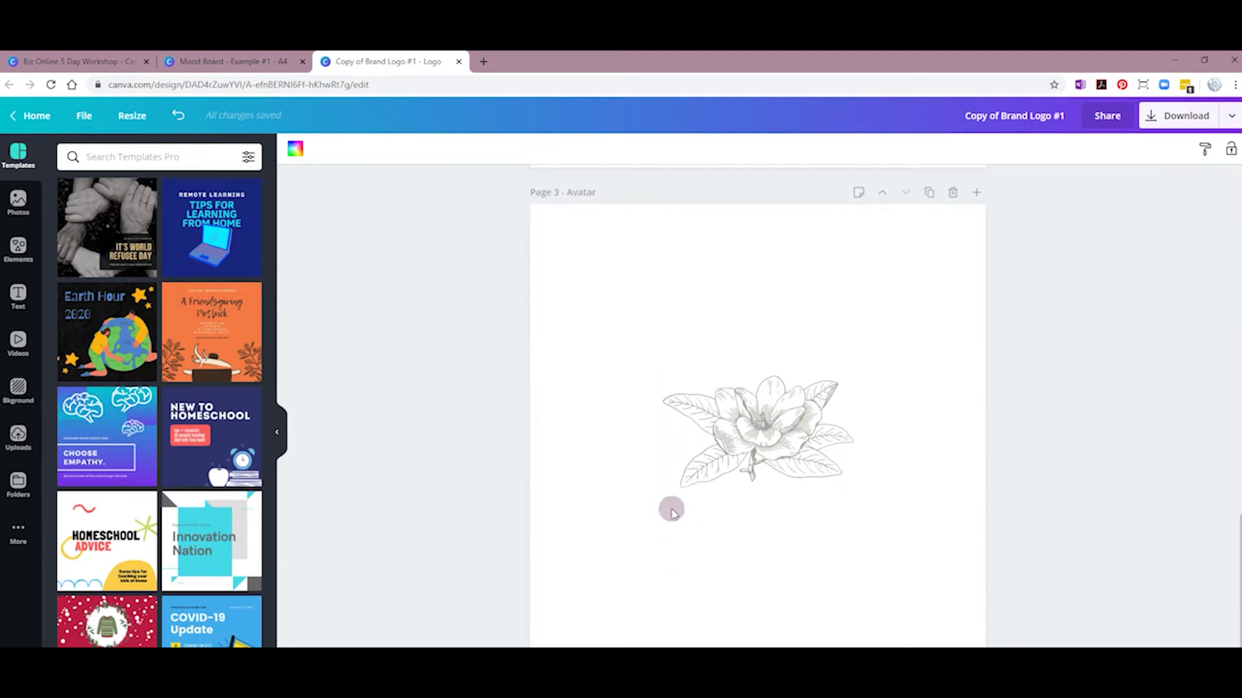
pyautogui.scroll(8, 640, 511)
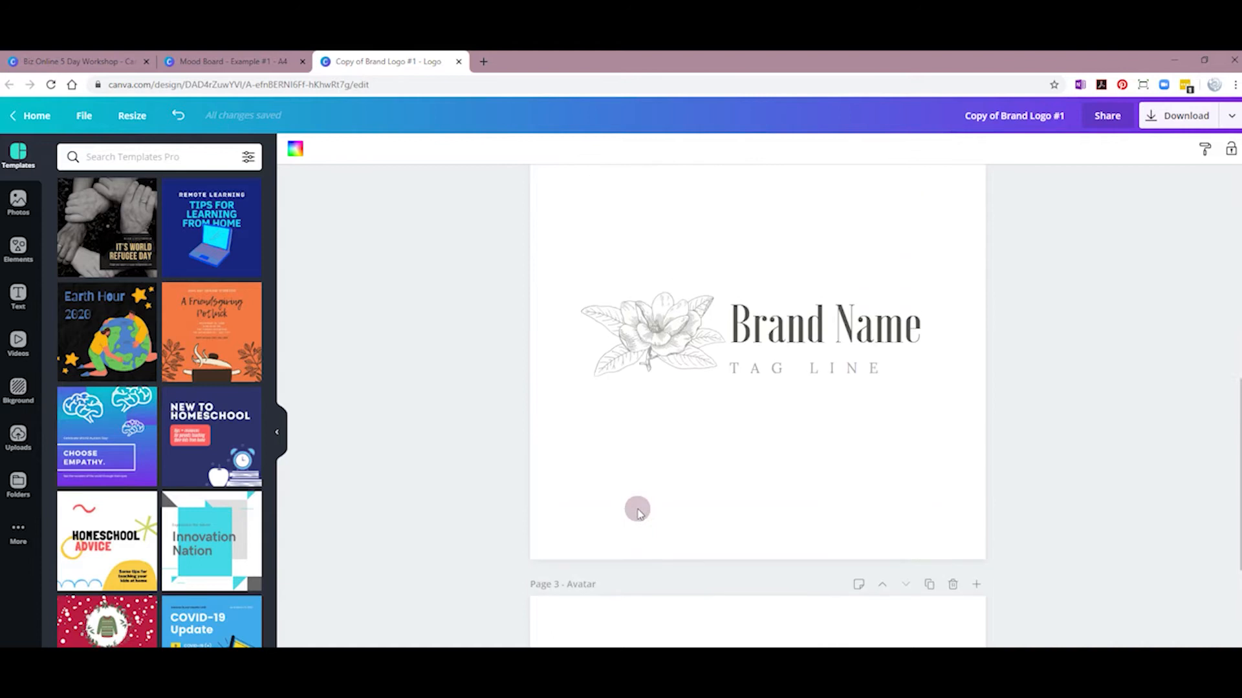
pyautogui.scroll(3, 638, 513)
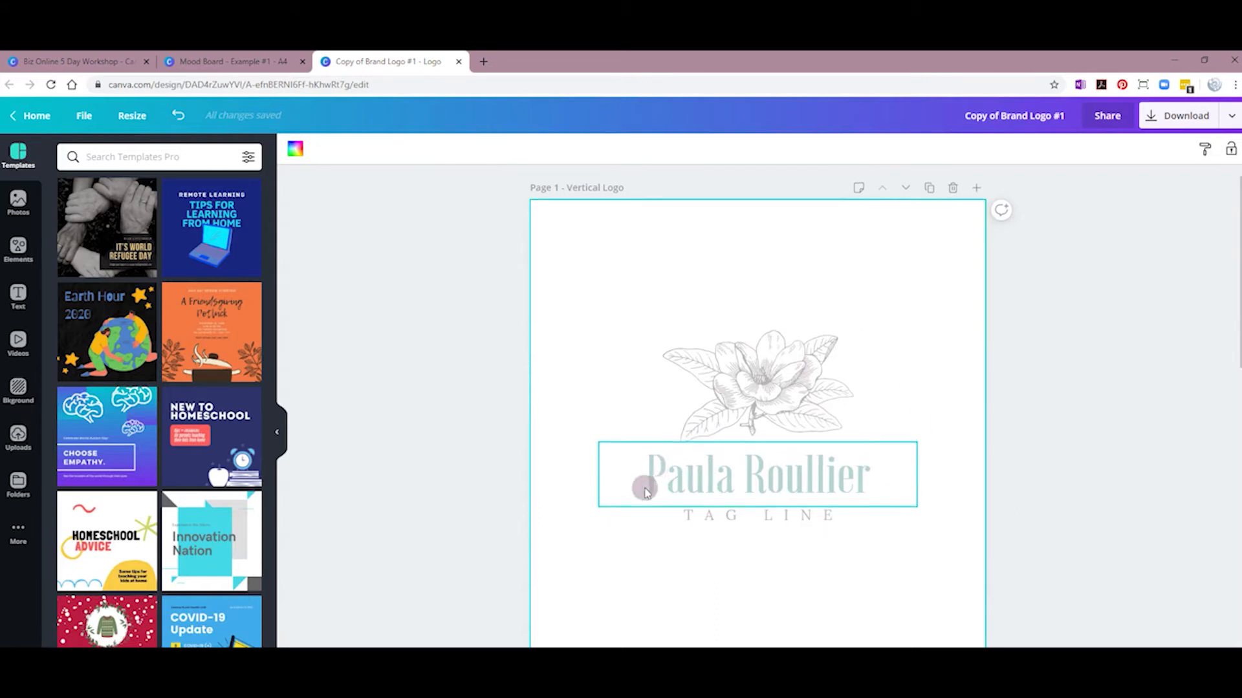
pyautogui.scroll(-2, 645, 488)
pyautogui.scroll(-4, 666, 482)
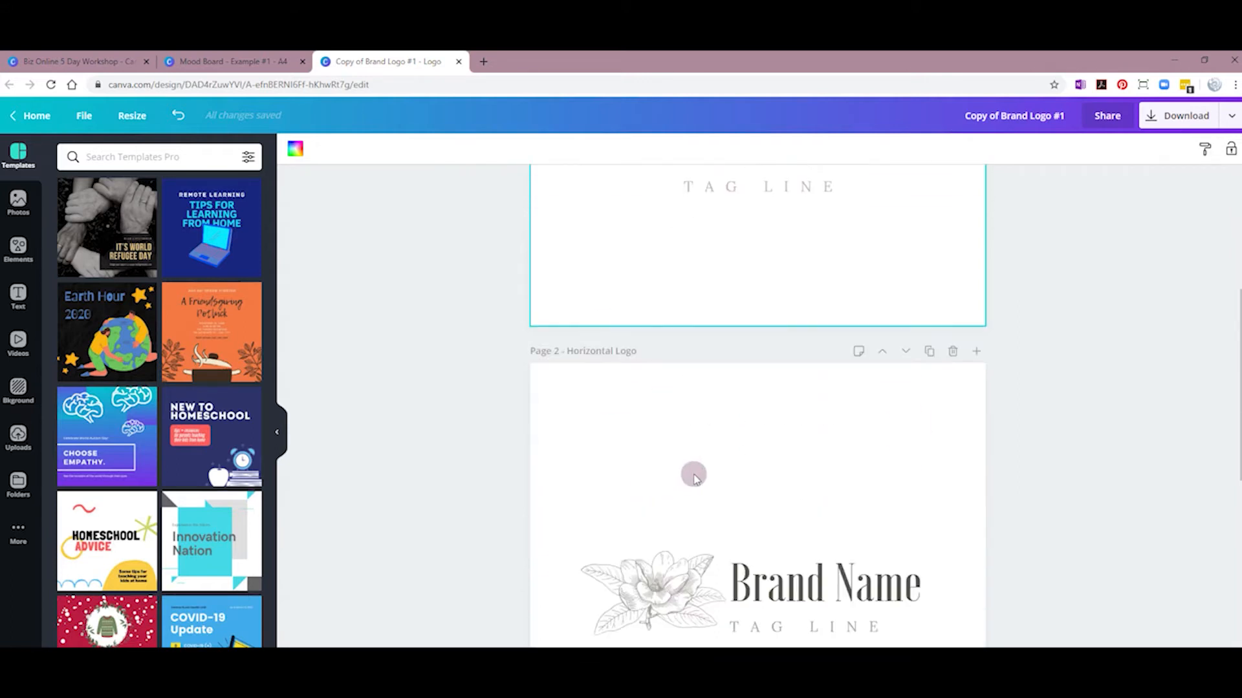
pyautogui.scroll(-1, 694, 477)
pyautogui.scroll(-2, 621, 527)
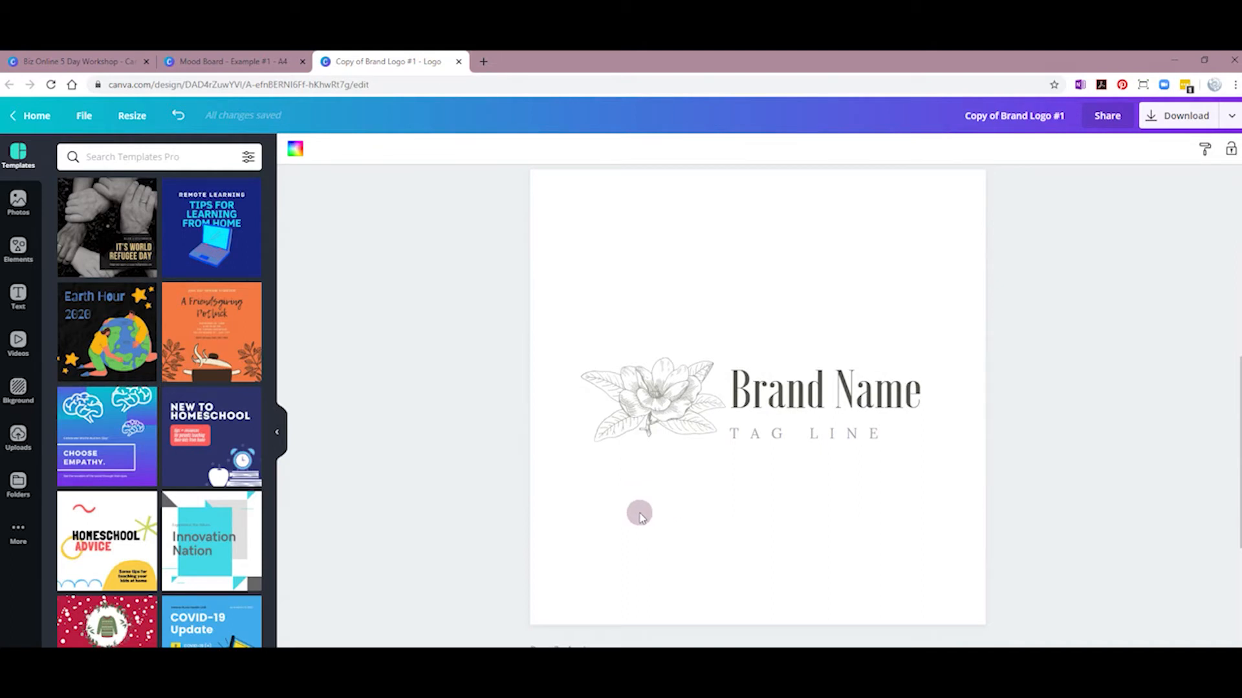
pyautogui.scroll(7, 641, 516)
pyautogui.scroll(-3, 685, 485)
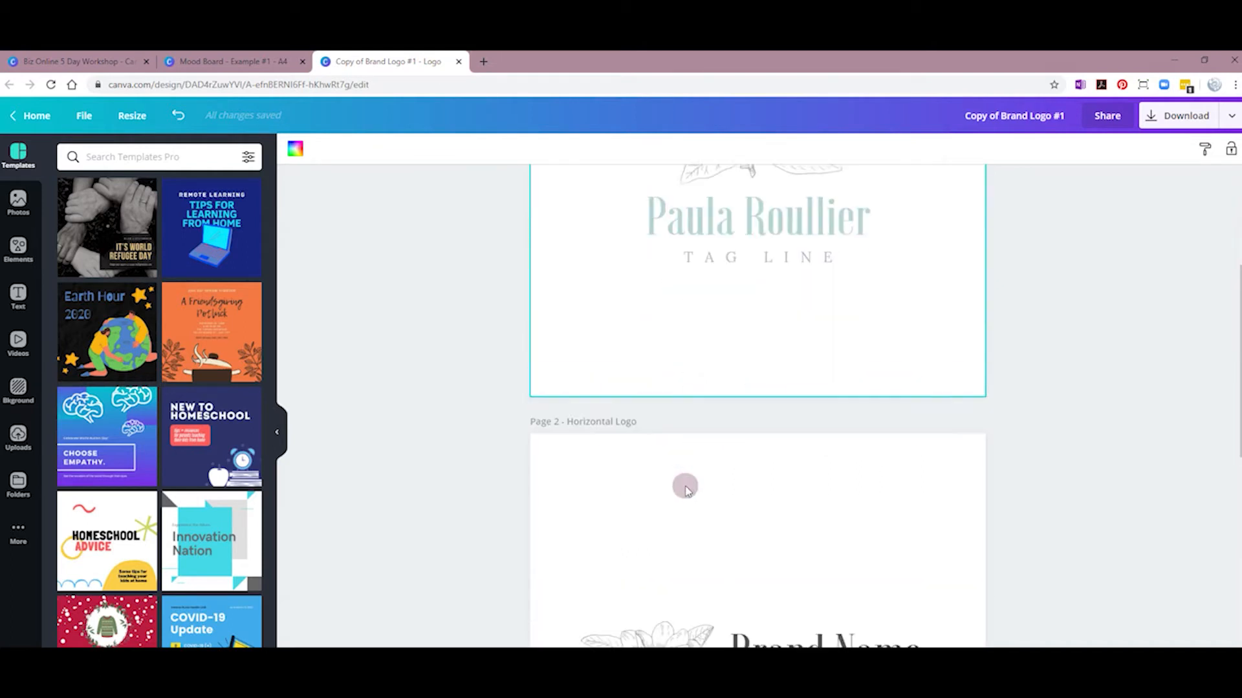
pyautogui.scroll(-3, 643, 464)
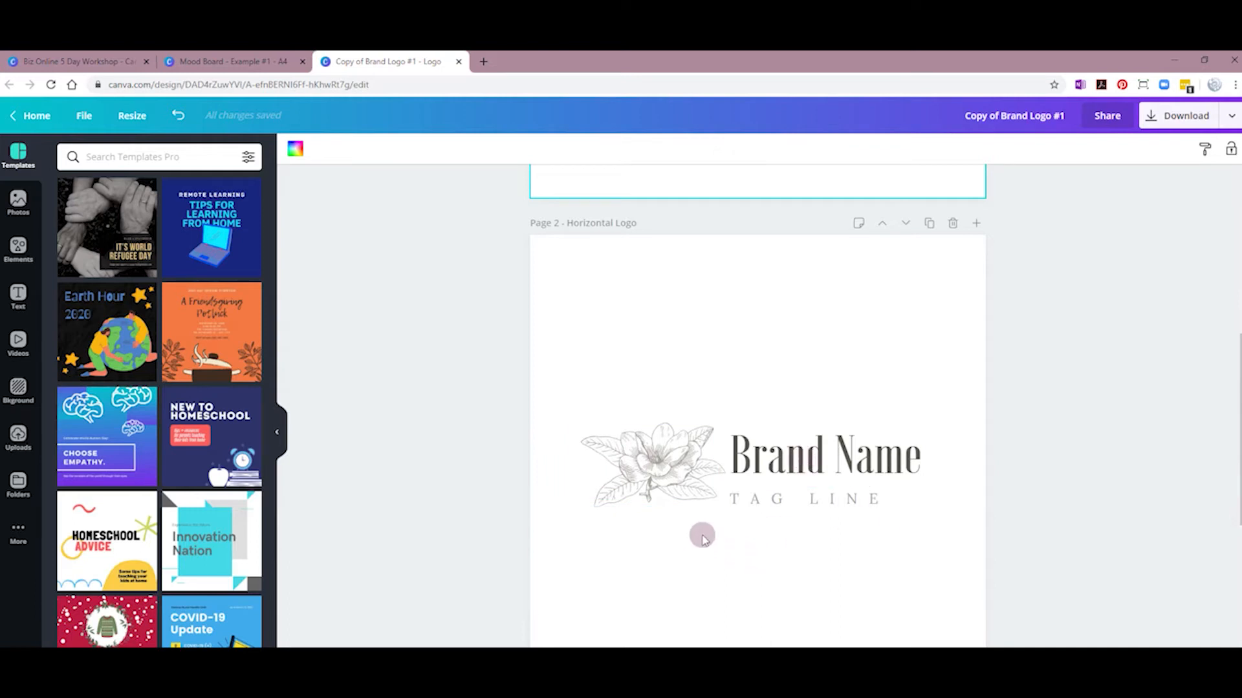
pyautogui.scroll(-8, 703, 540)
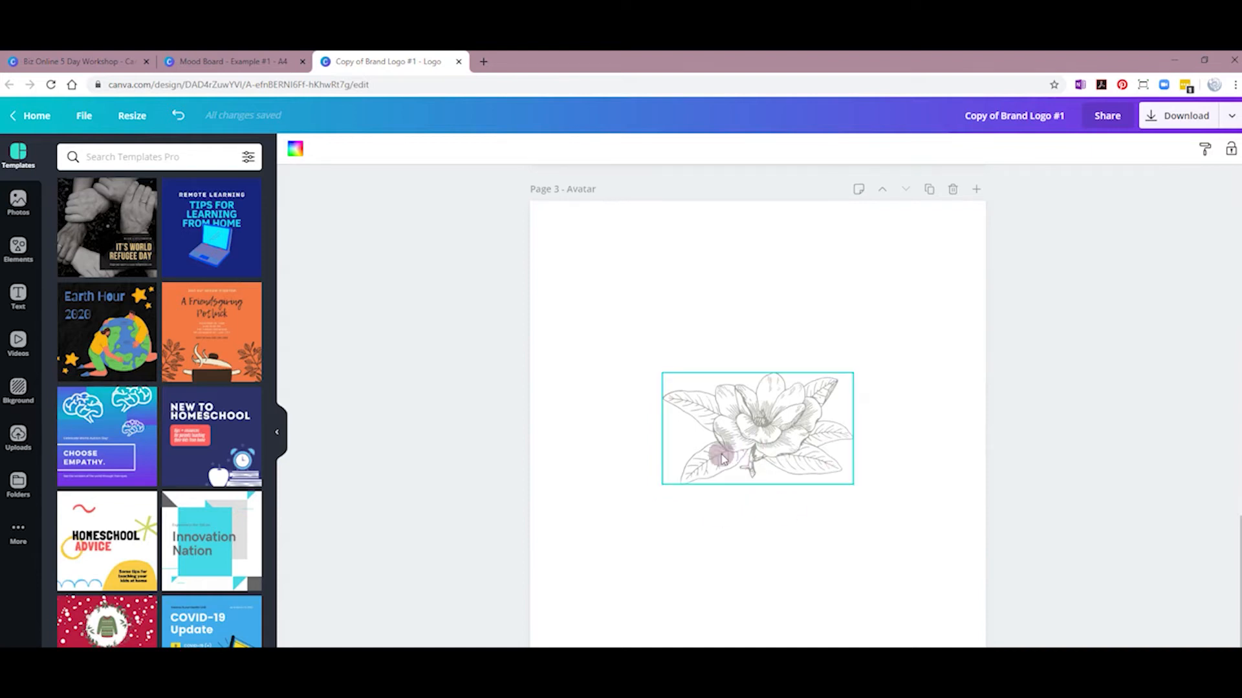
pyautogui.scroll(3, 724, 438)
pyautogui.scroll(10, 738, 435)
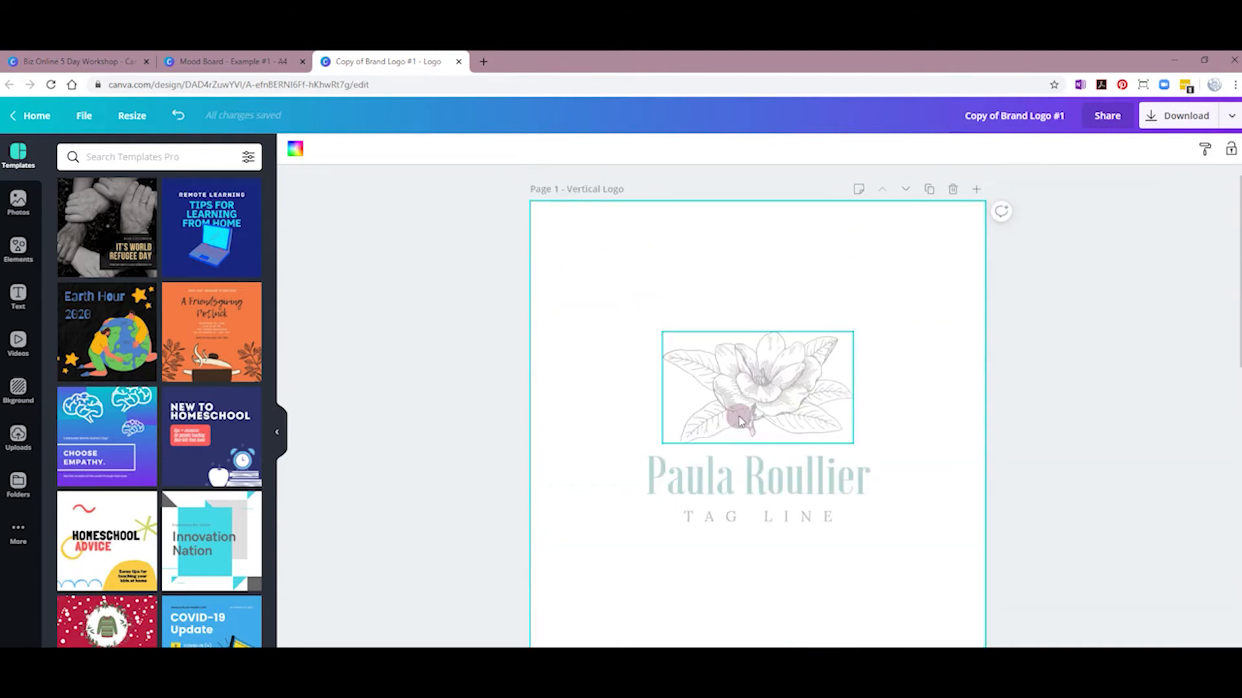
pyautogui.scroll(-6, 735, 525)
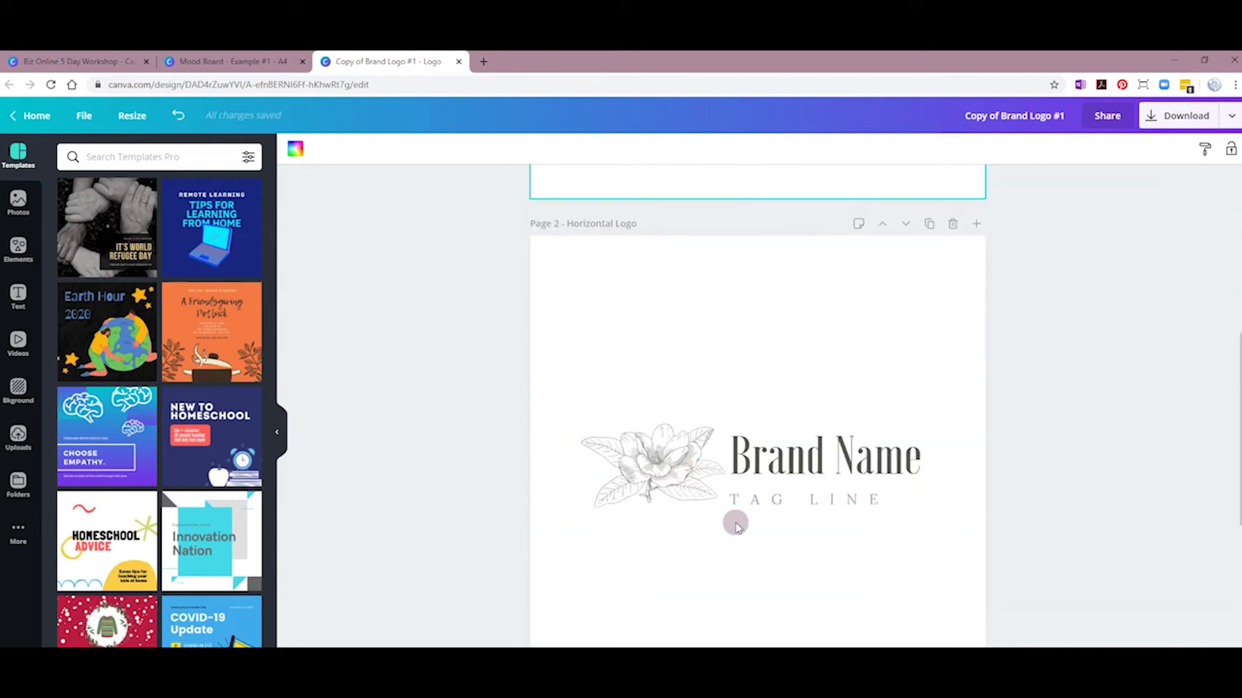
pyautogui.scroll(-6, 792, 520)
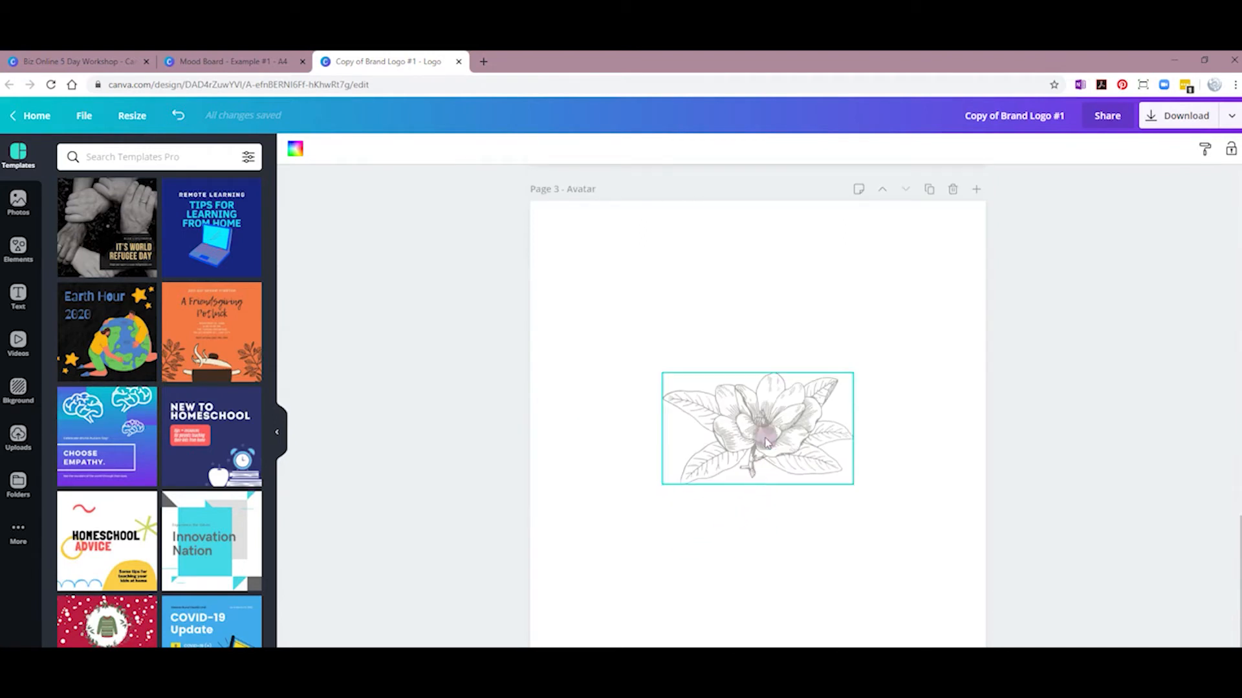
pyautogui.scroll(10, 729, 439)
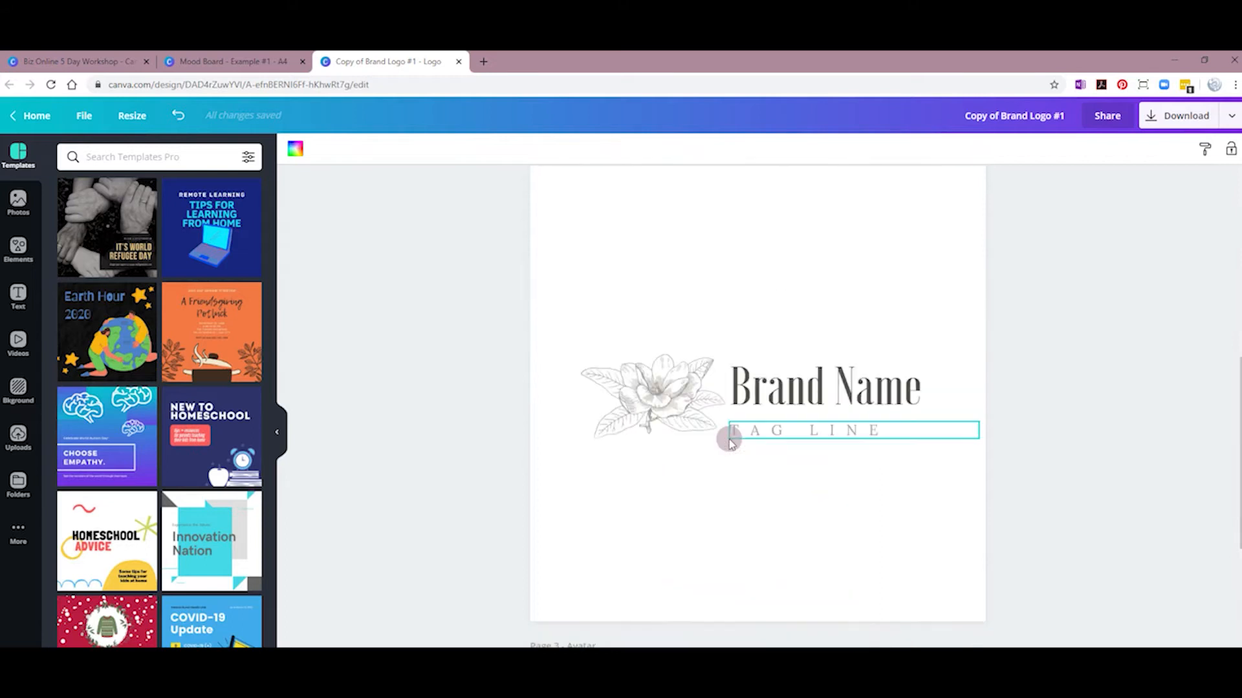
pyautogui.scroll(4, 729, 439)
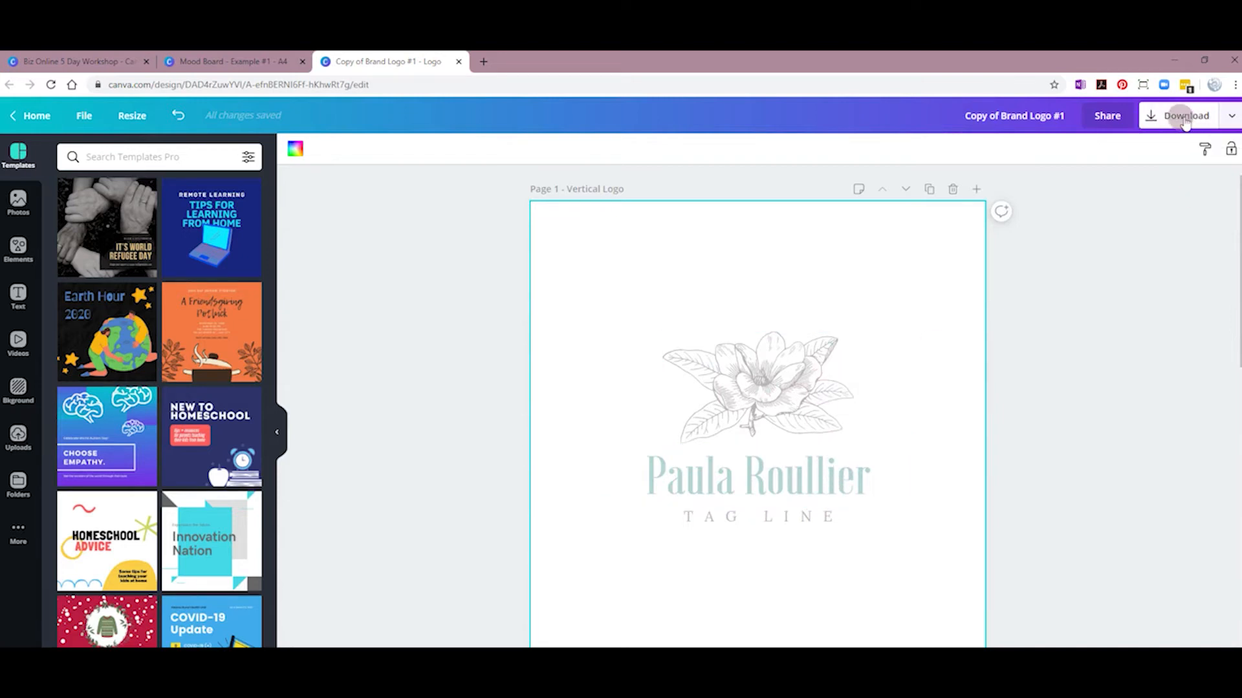
# Step: Download only Page 1 as a PNG with a transparent background
pyautogui.click(1218, 120)
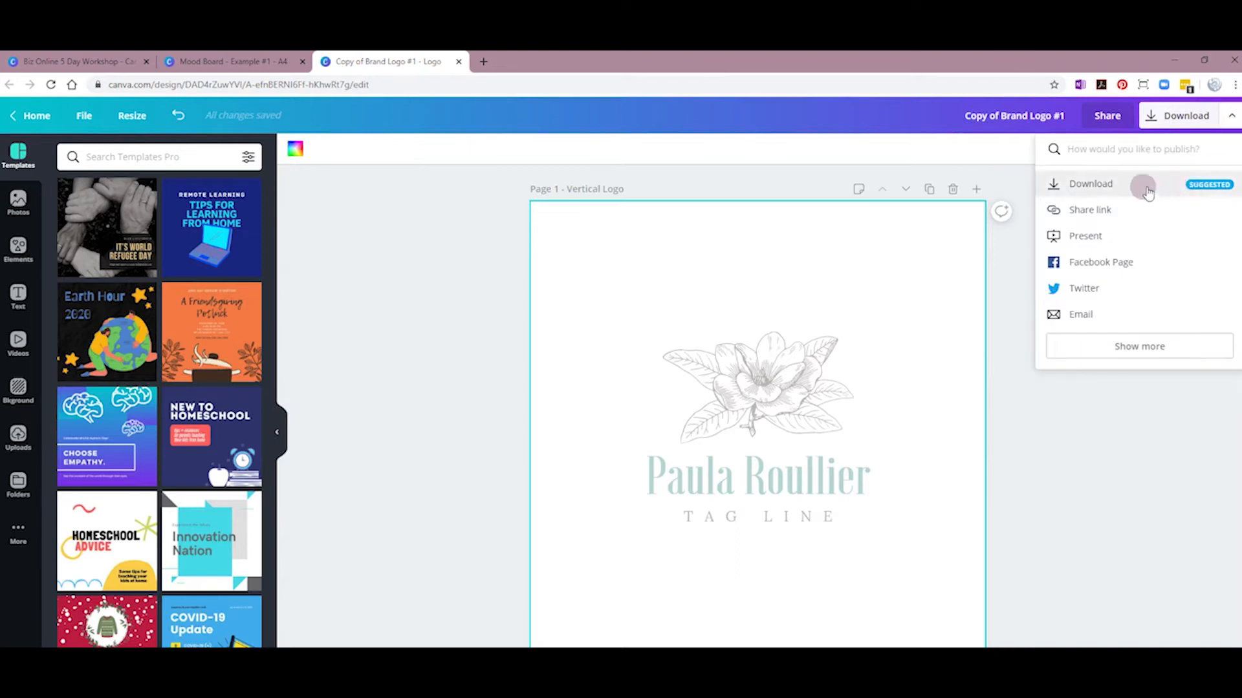
pyautogui.click(1137, 186)
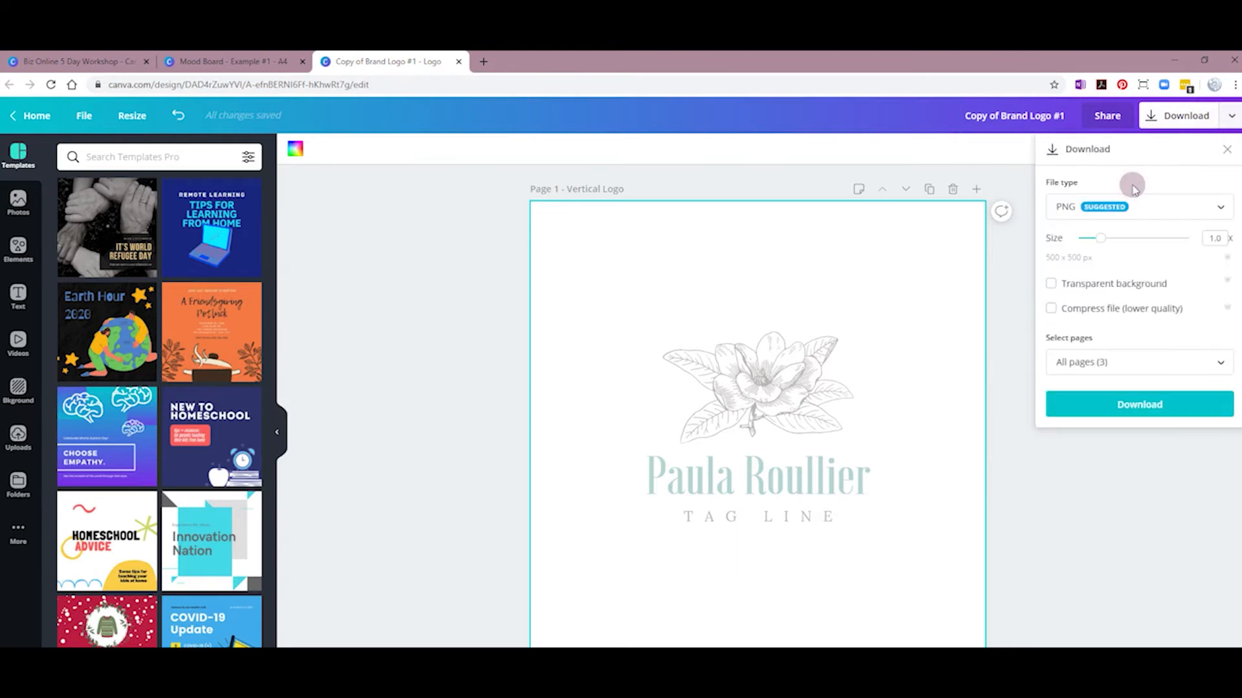
pyautogui.click(1171, 211)
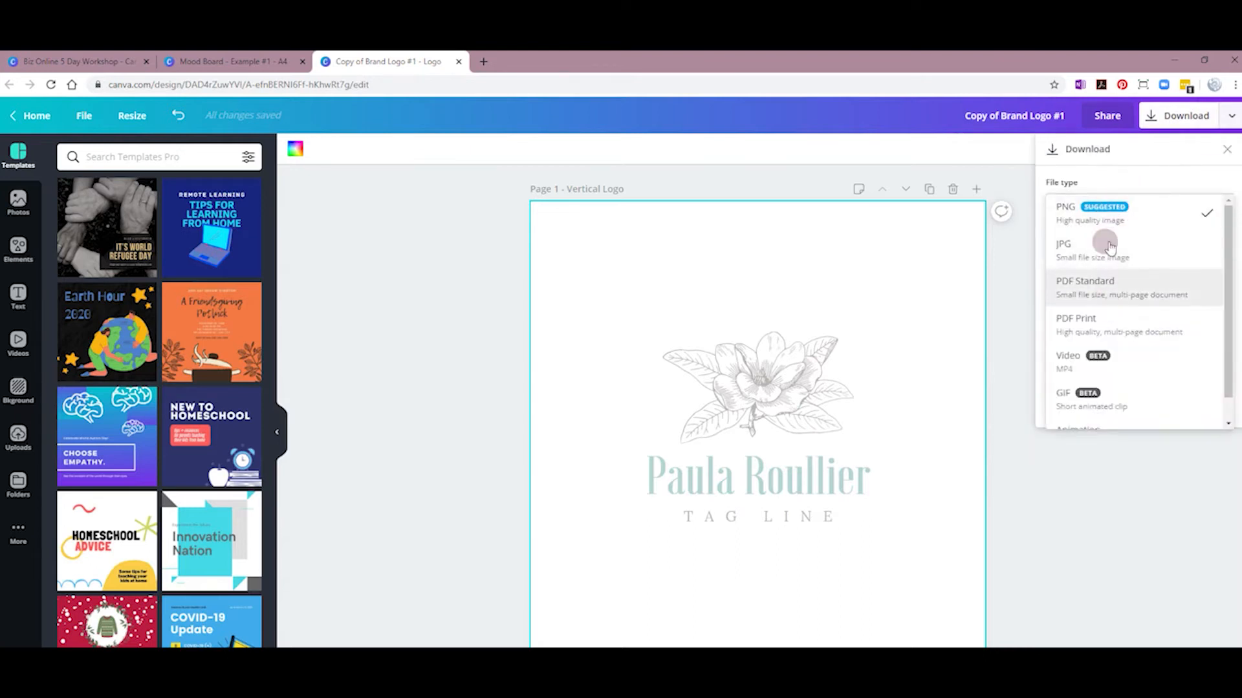
pyautogui.scroll(-1, 1114, 368)
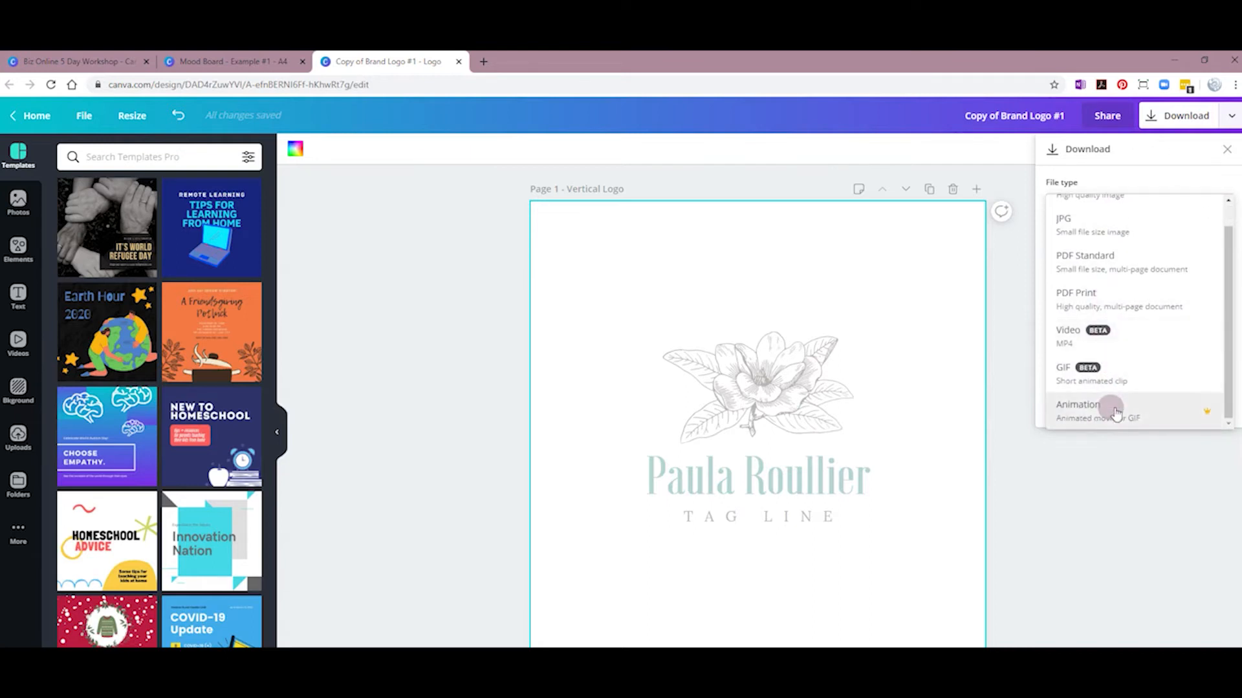
pyautogui.scroll(1, 1103, 329)
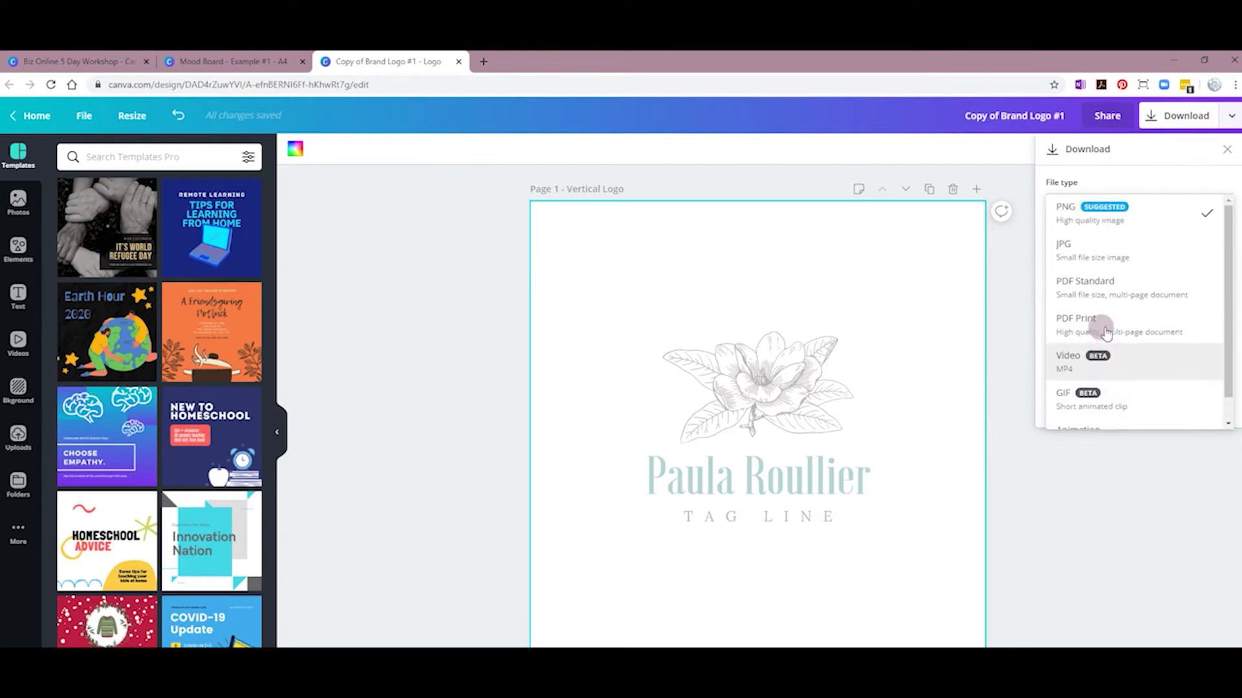
pyautogui.click(1093, 223)
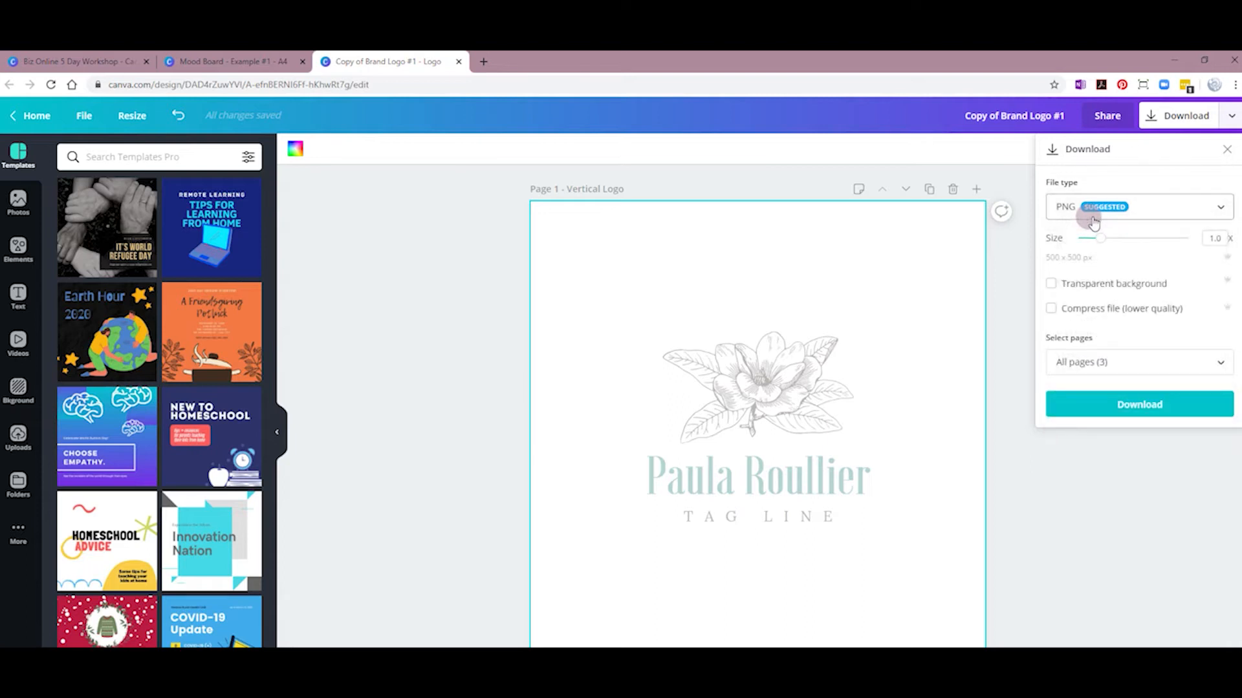
pyautogui.click(1050, 284)
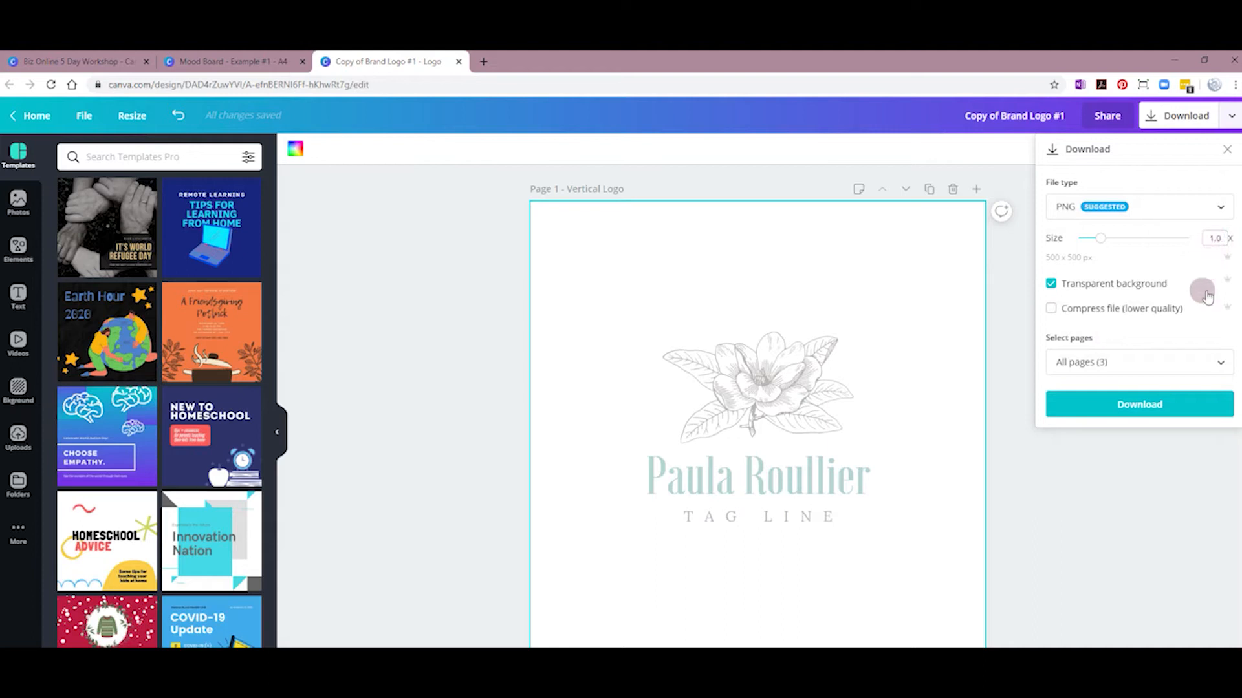
pyautogui.click(1091, 366)
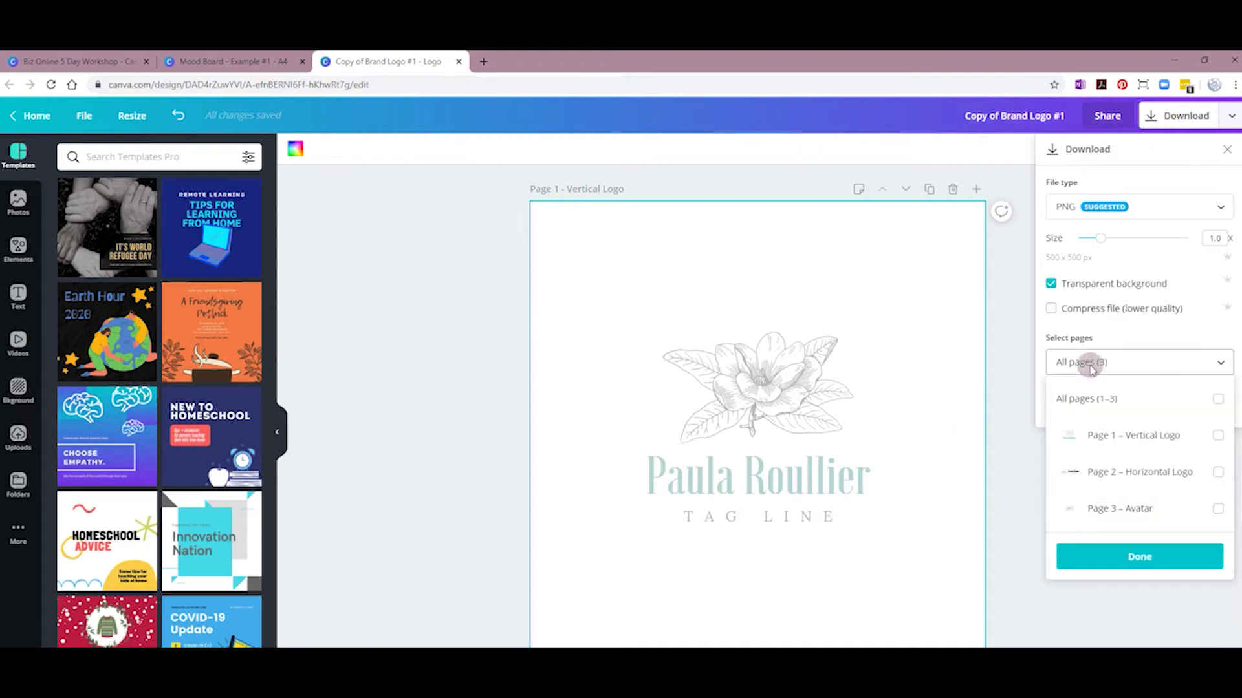
pyautogui.click(1218, 434)
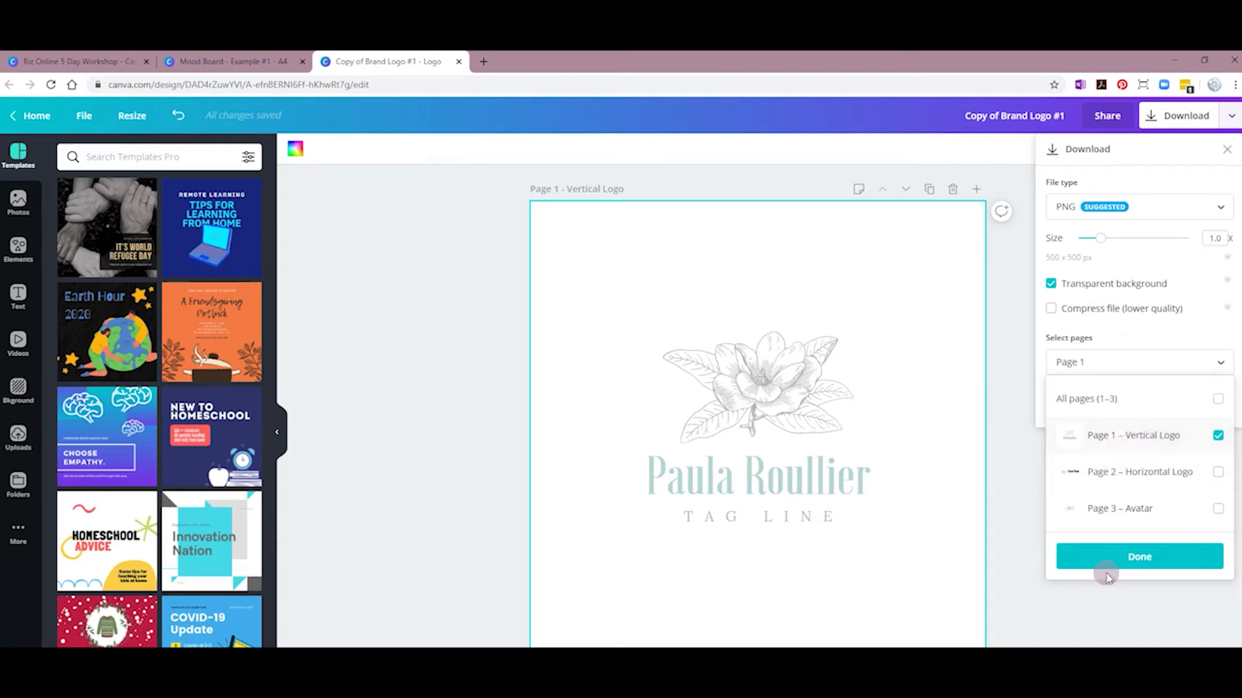
pyautogui.click(1137, 560)
pyautogui.click(1139, 404)
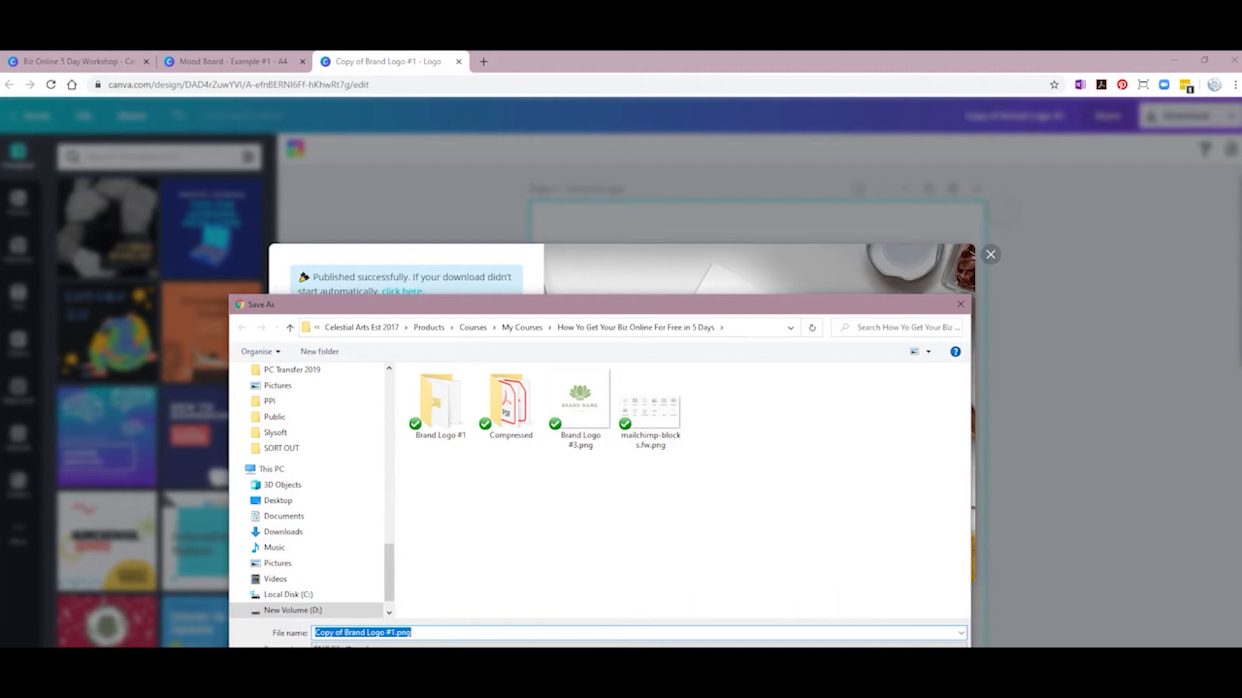
# Step: Save Copy of Brand Logo #1.png to the course folder and close the success popup
pyautogui.press('Return')
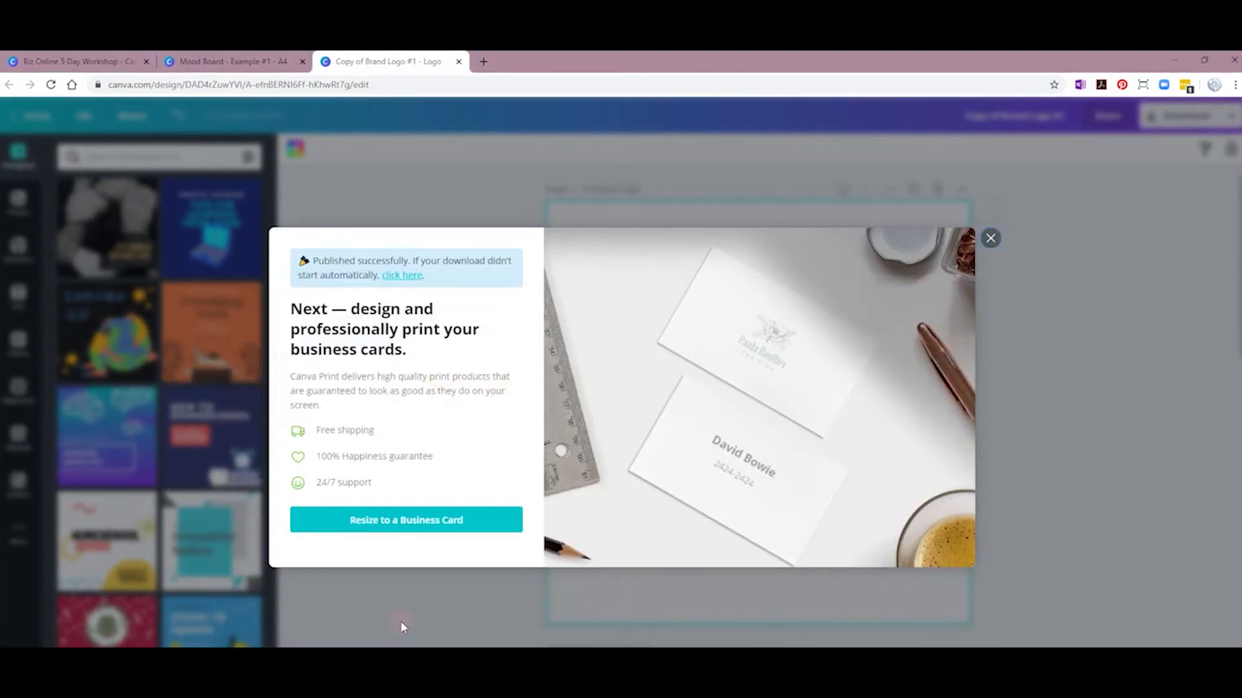
pyautogui.click(990, 239)
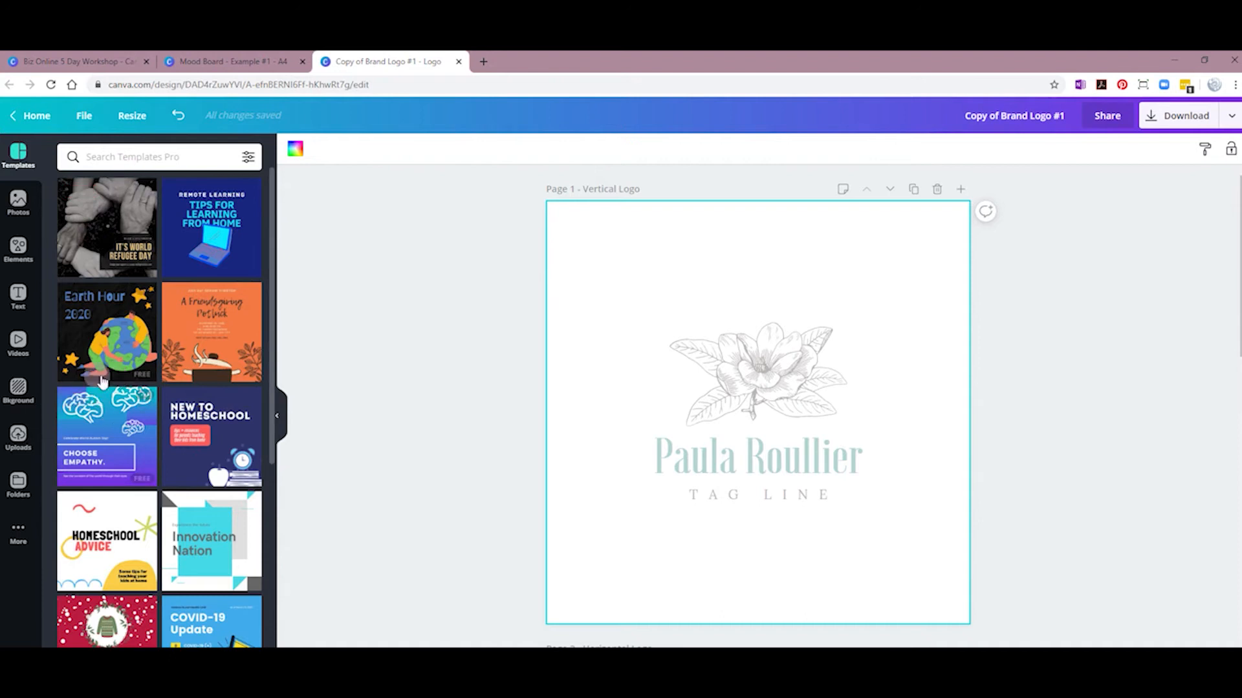
# Step: Upload Copy of Brand Logo #1.png from the course folder to the Uploads library
pyautogui.click(30, 528)
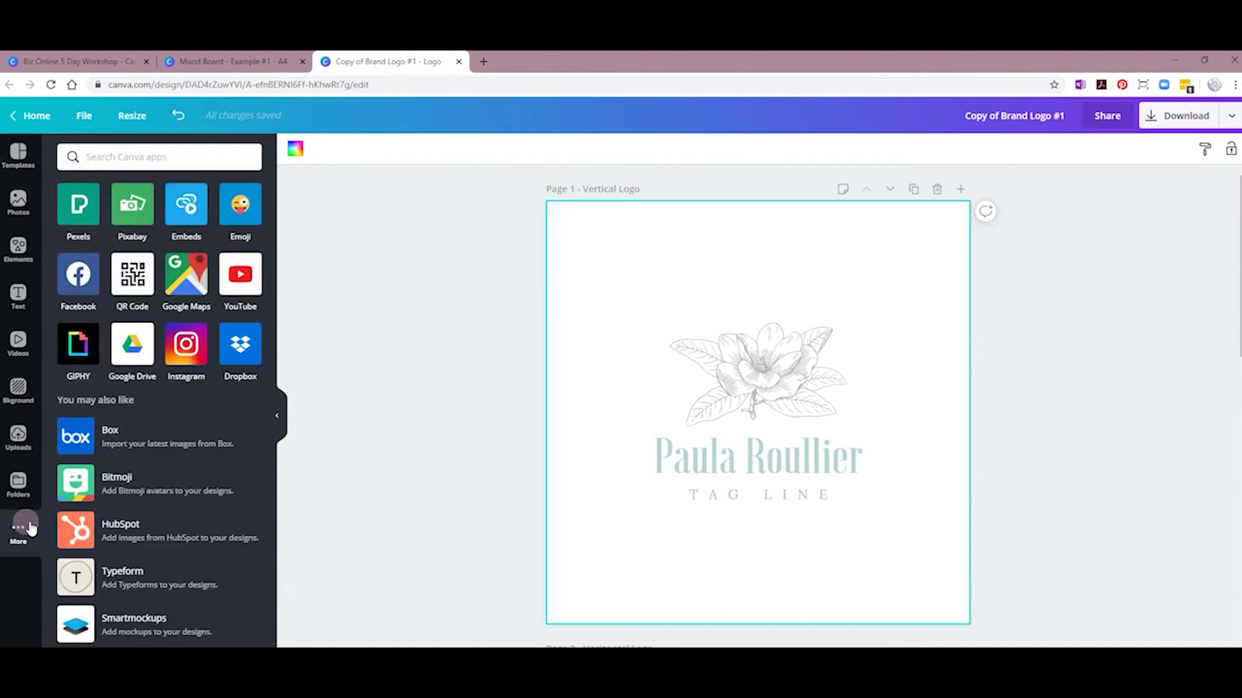
pyautogui.click(19, 438)
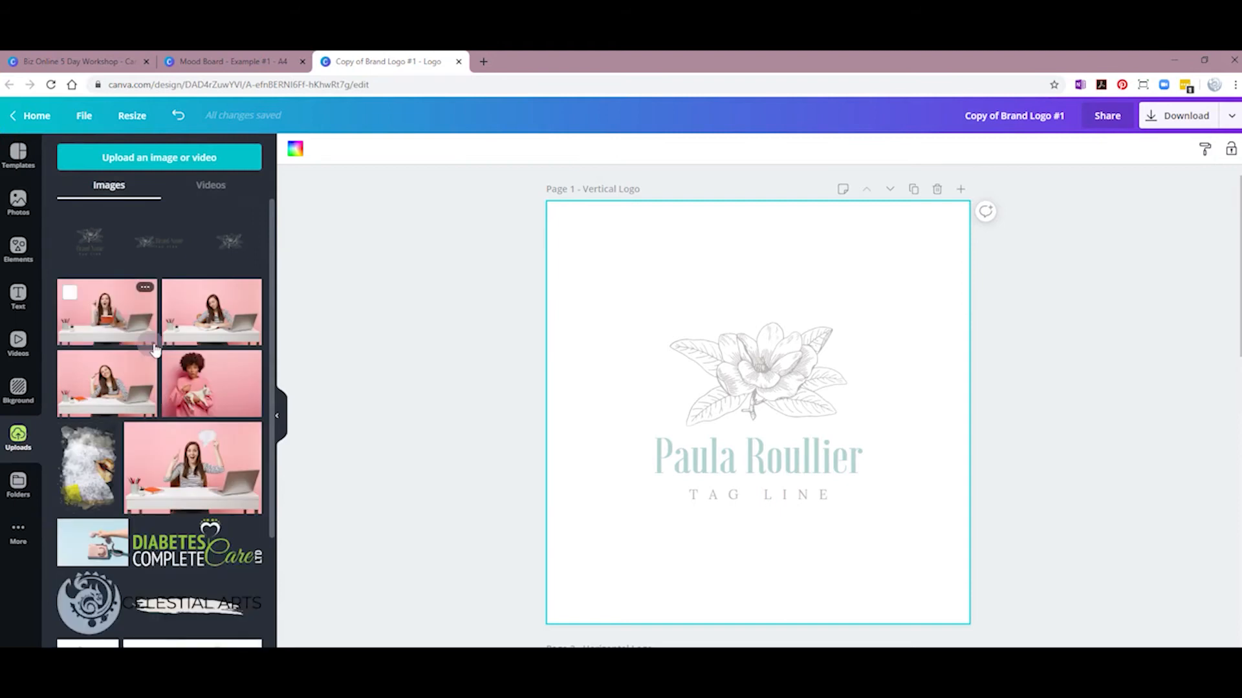
pyautogui.click(158, 161)
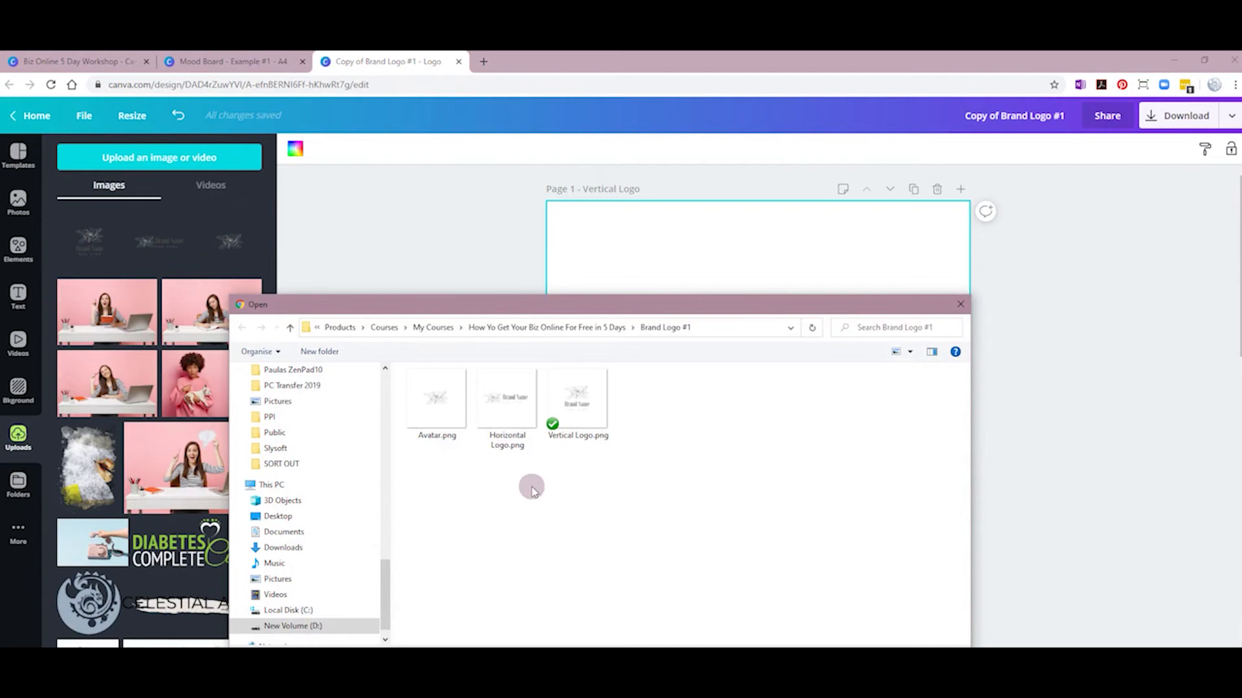
pyautogui.click(584, 329)
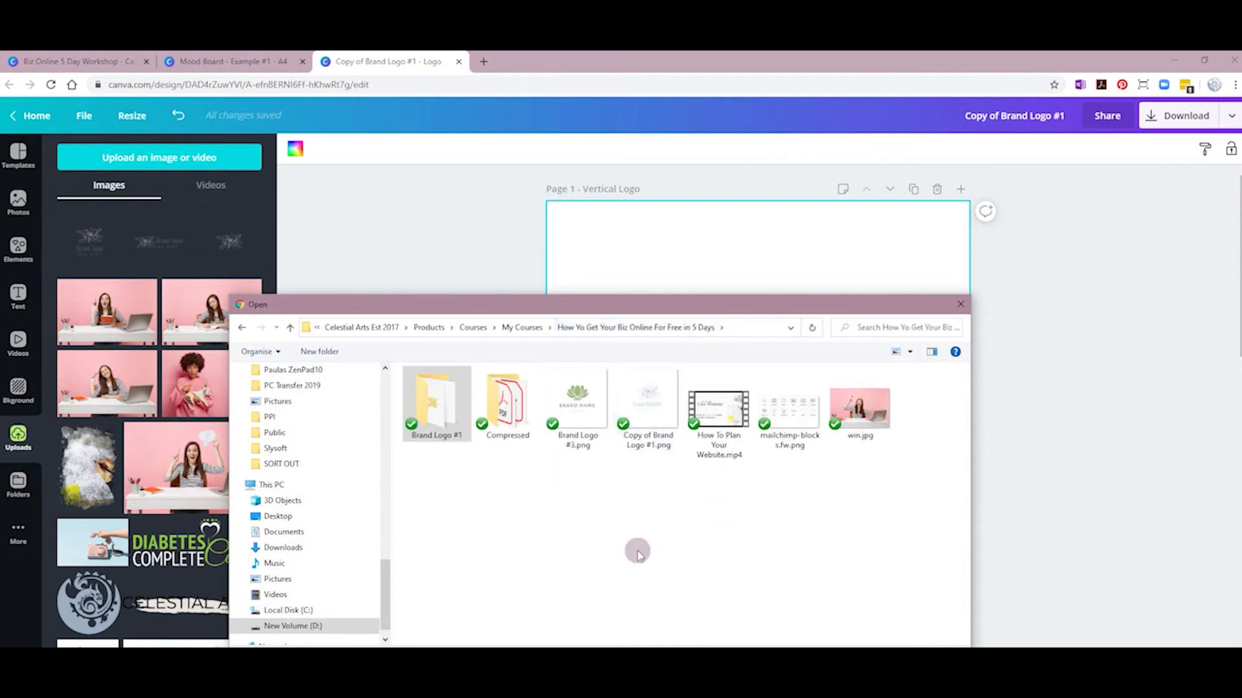
pyautogui.click(651, 417)
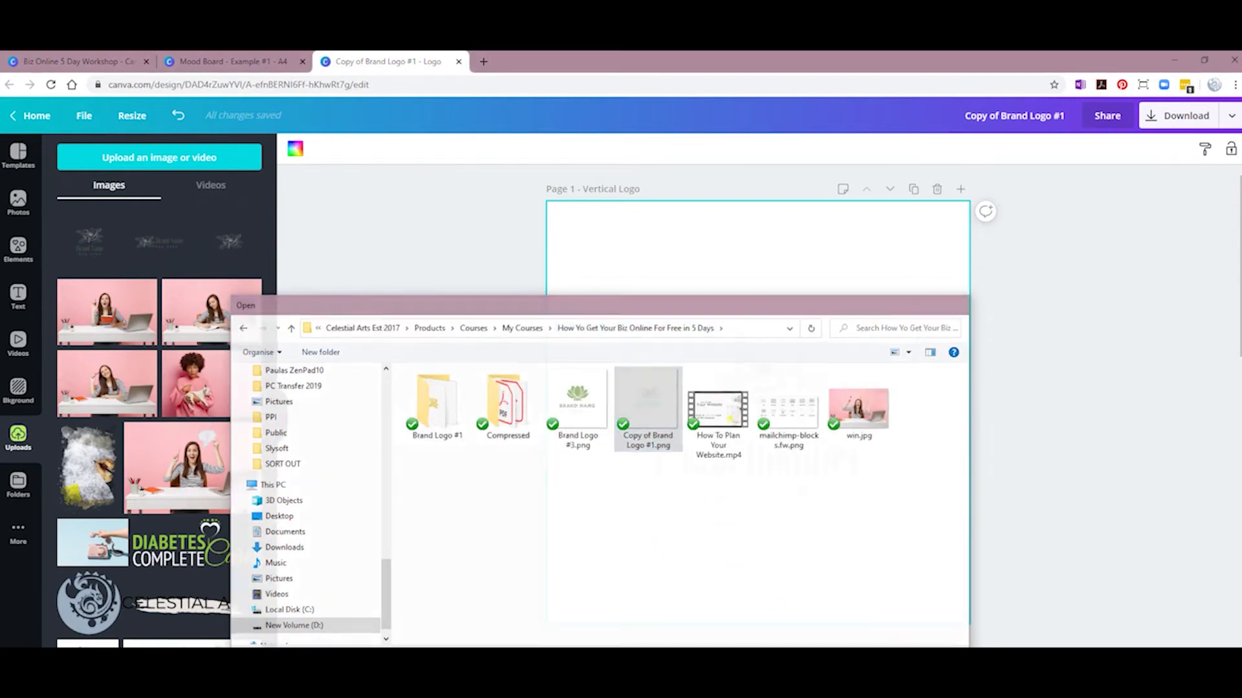
pyautogui.press('Return')
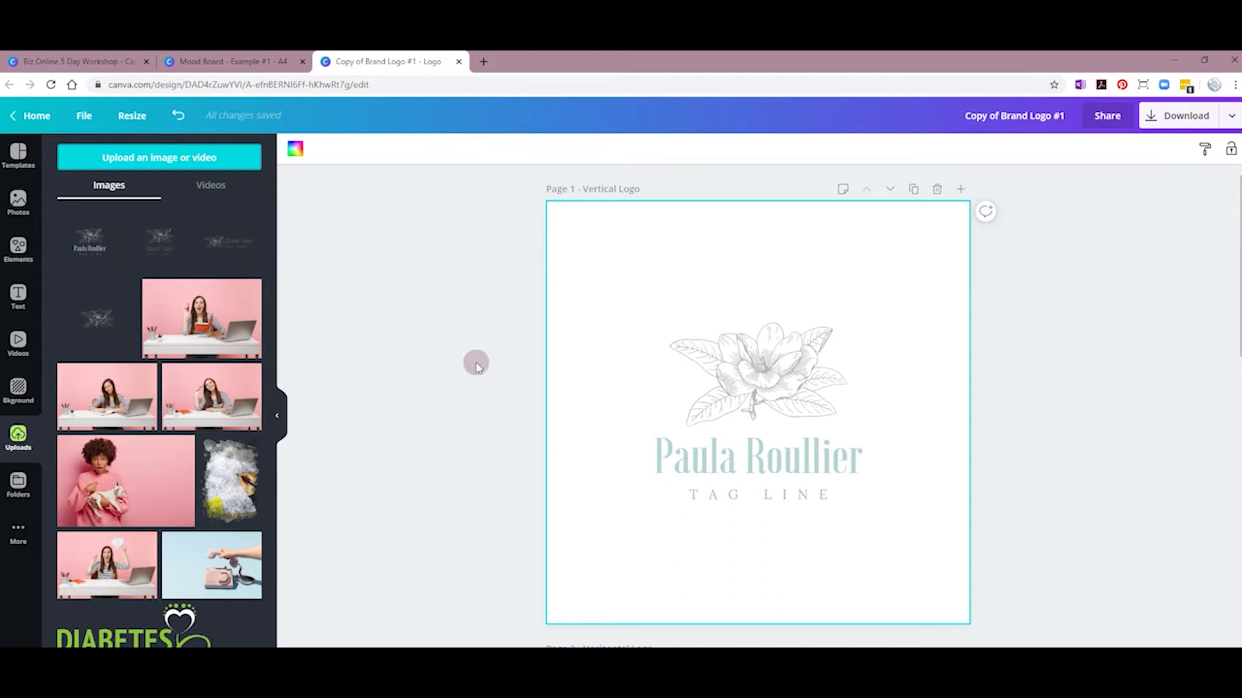
pyautogui.click(40, 120)
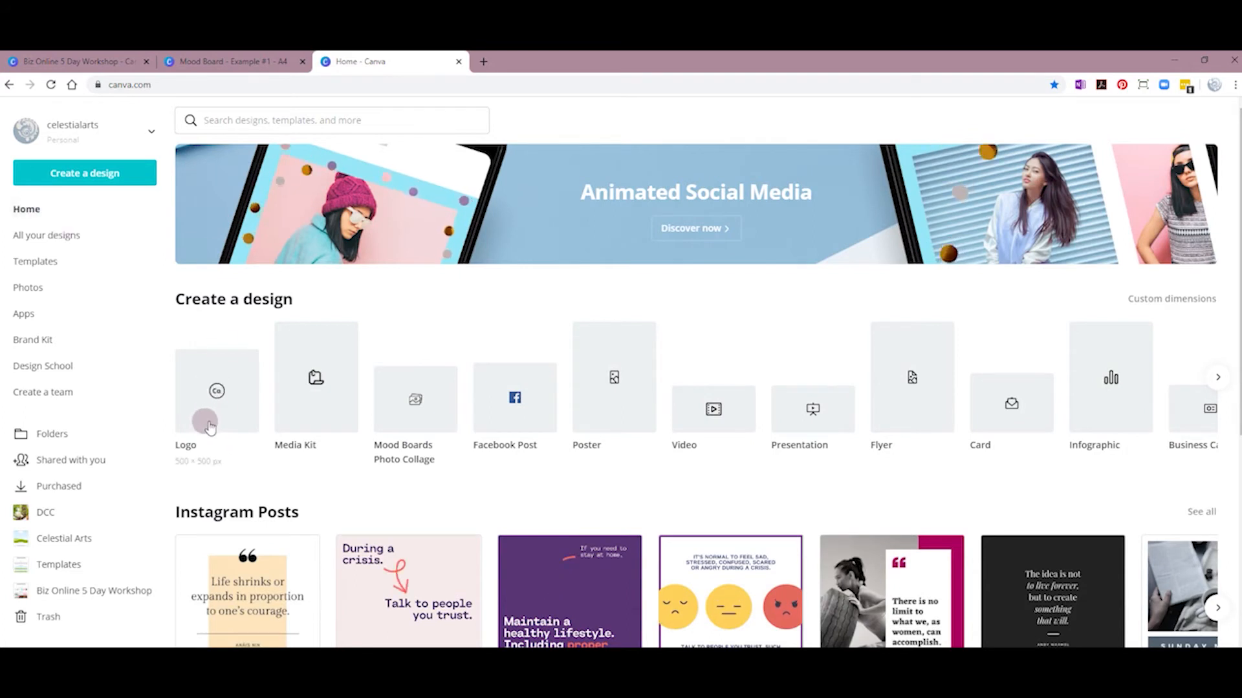
# Step: Glance through Templates, then create a new blank Logo design from Home
pyautogui.click(39, 270)
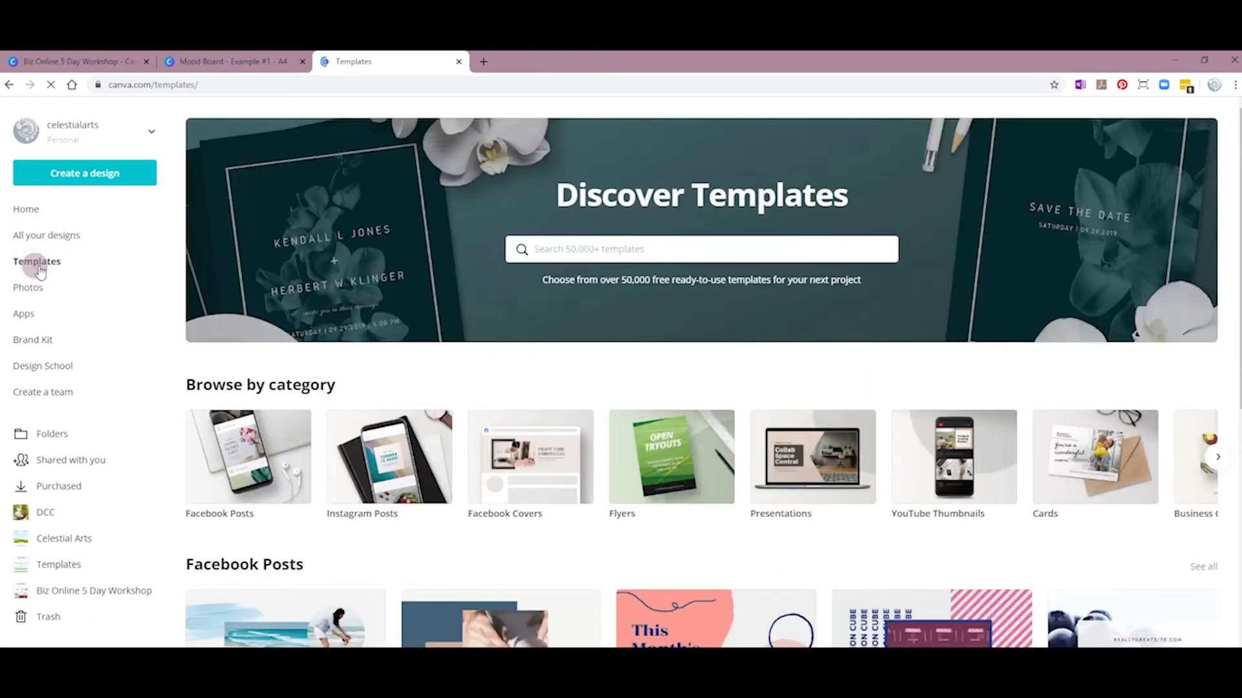
pyautogui.scroll(-4, 456, 498)
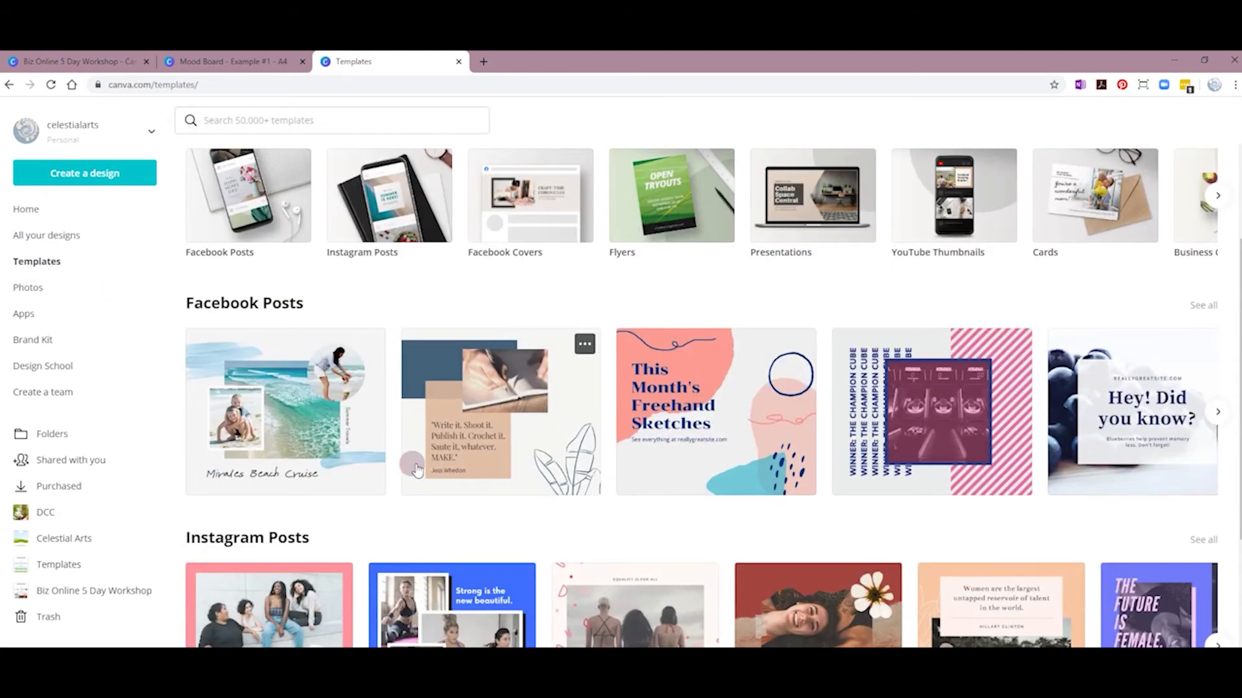
pyautogui.scroll(4, 412, 465)
pyautogui.click(27, 209)
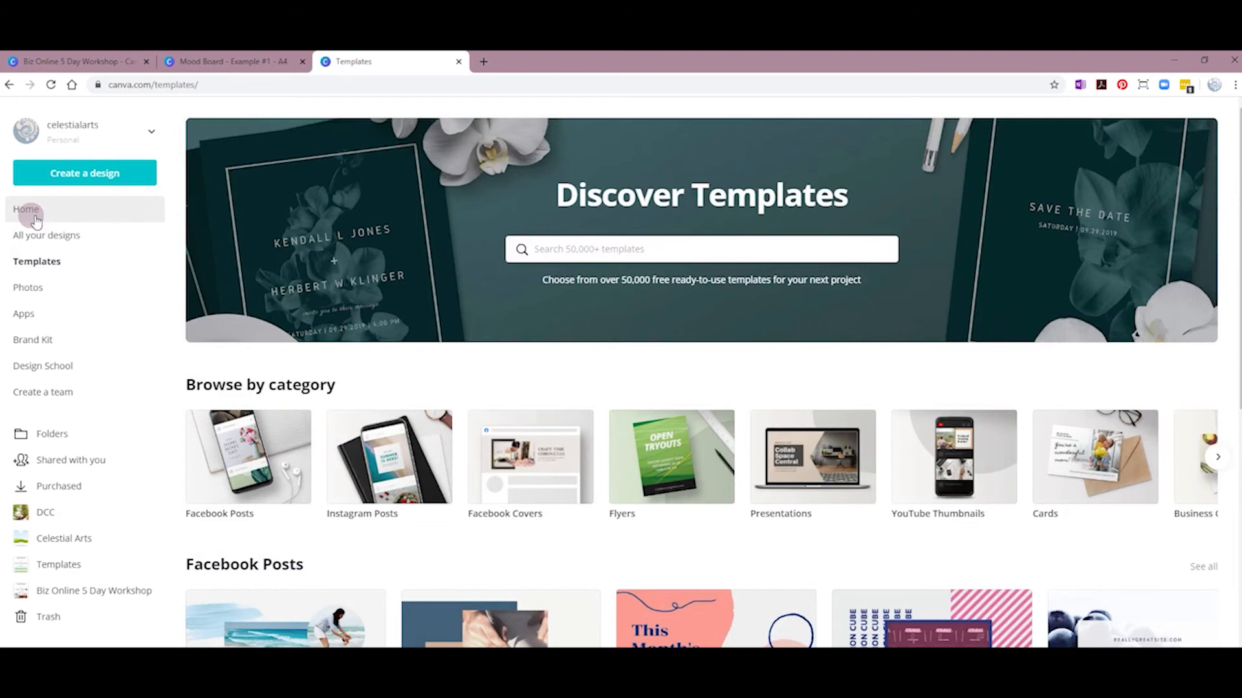
pyautogui.click(202, 419)
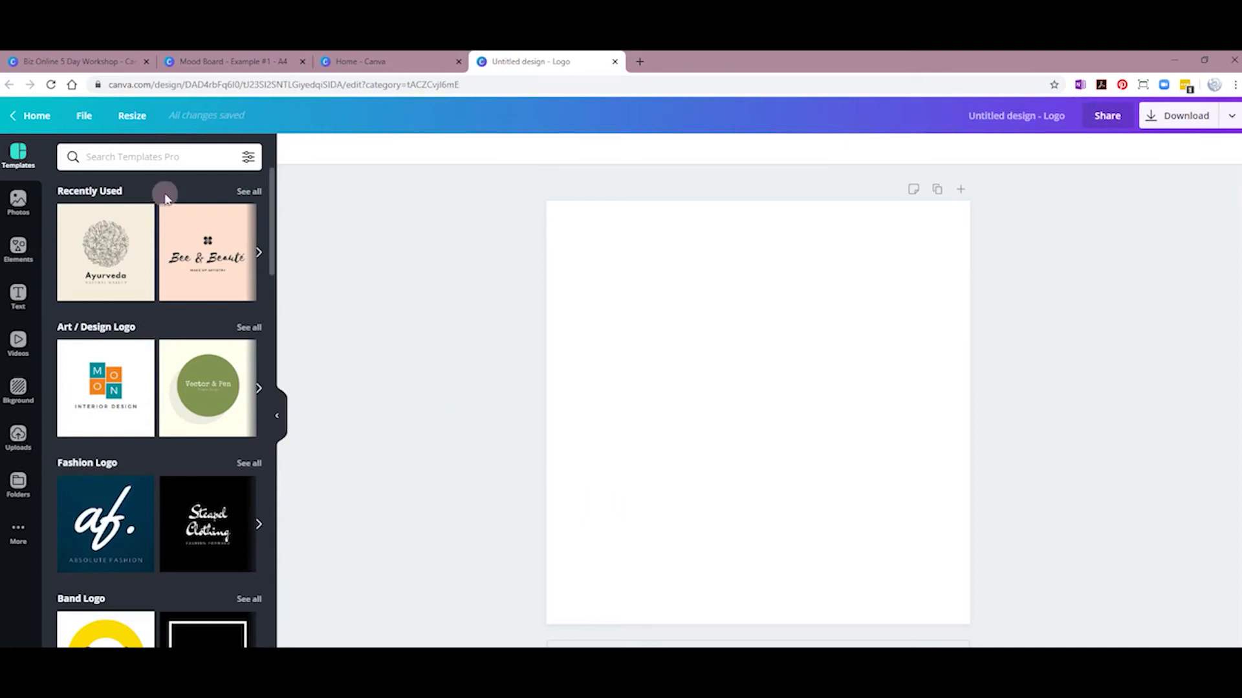
pyautogui.scroll(-1, 170, 342)
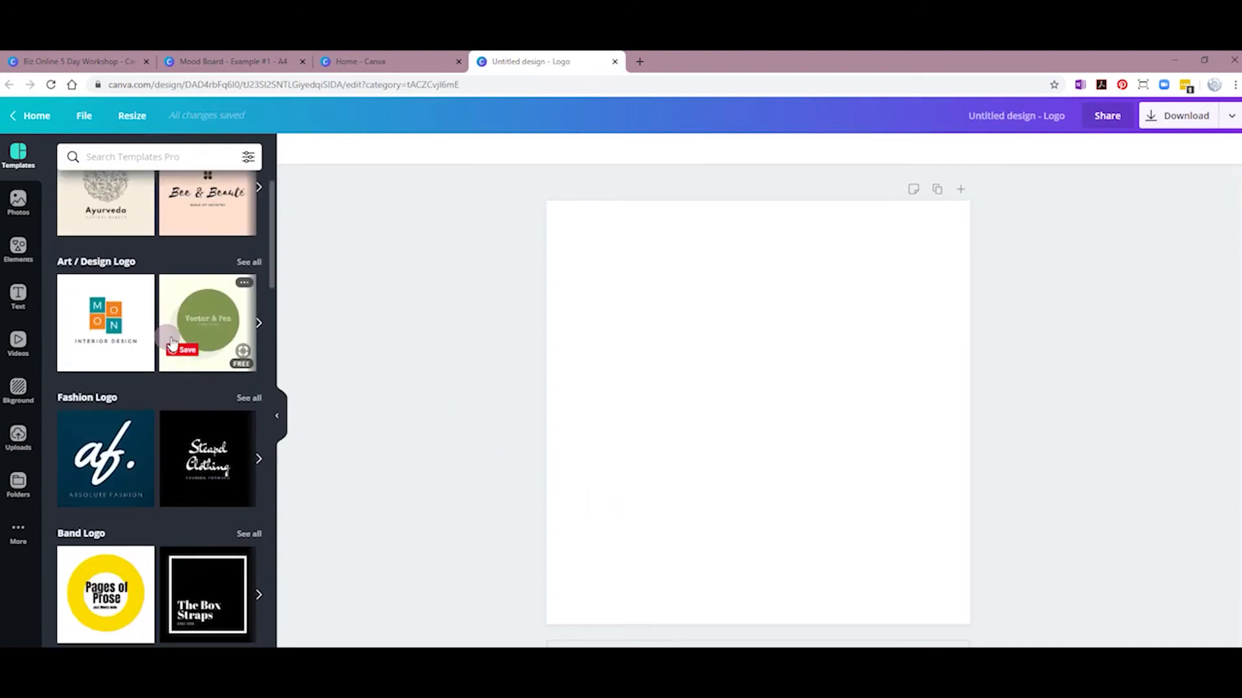
pyautogui.click(277, 414)
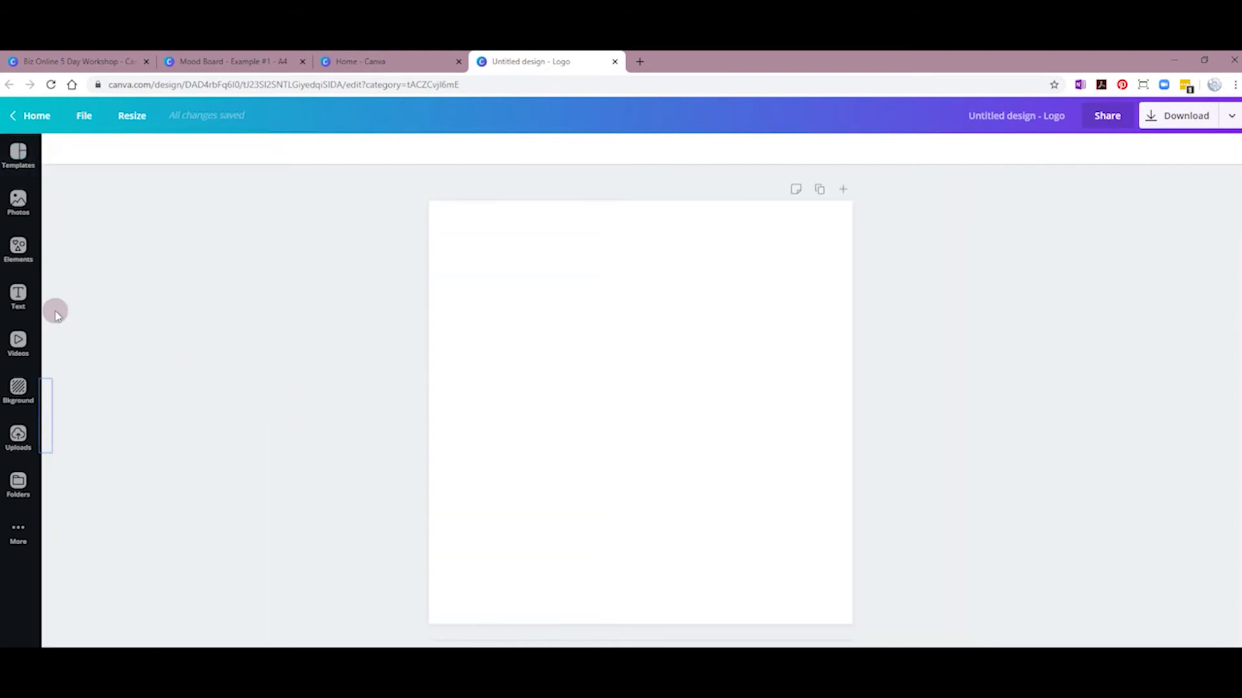
pyautogui.click(39, 411)
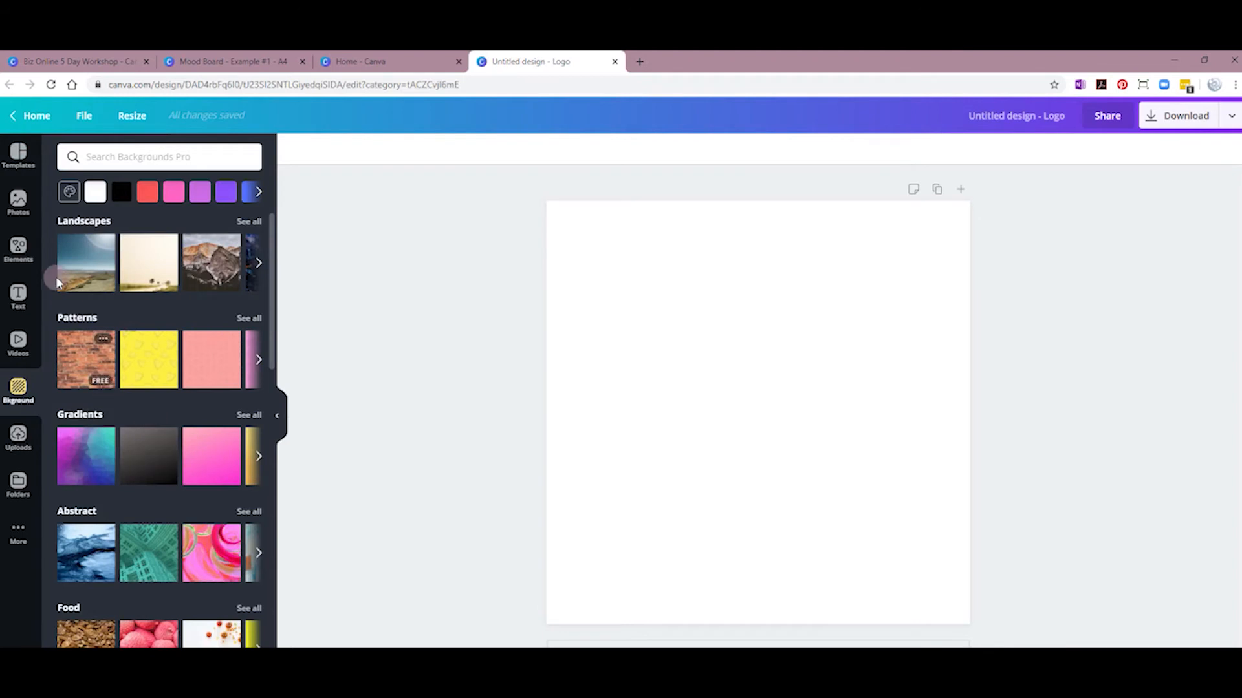
pyautogui.click(23, 161)
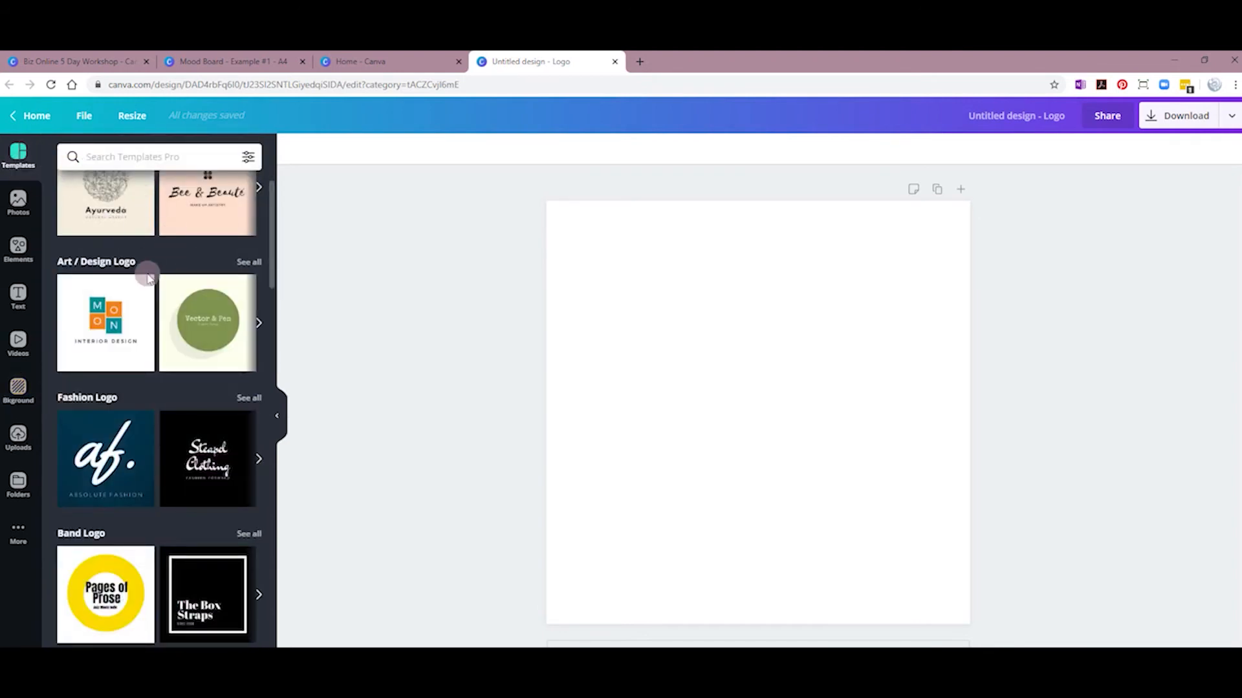
pyautogui.scroll(1, 163, 390)
pyautogui.scroll(1, 163, 390)
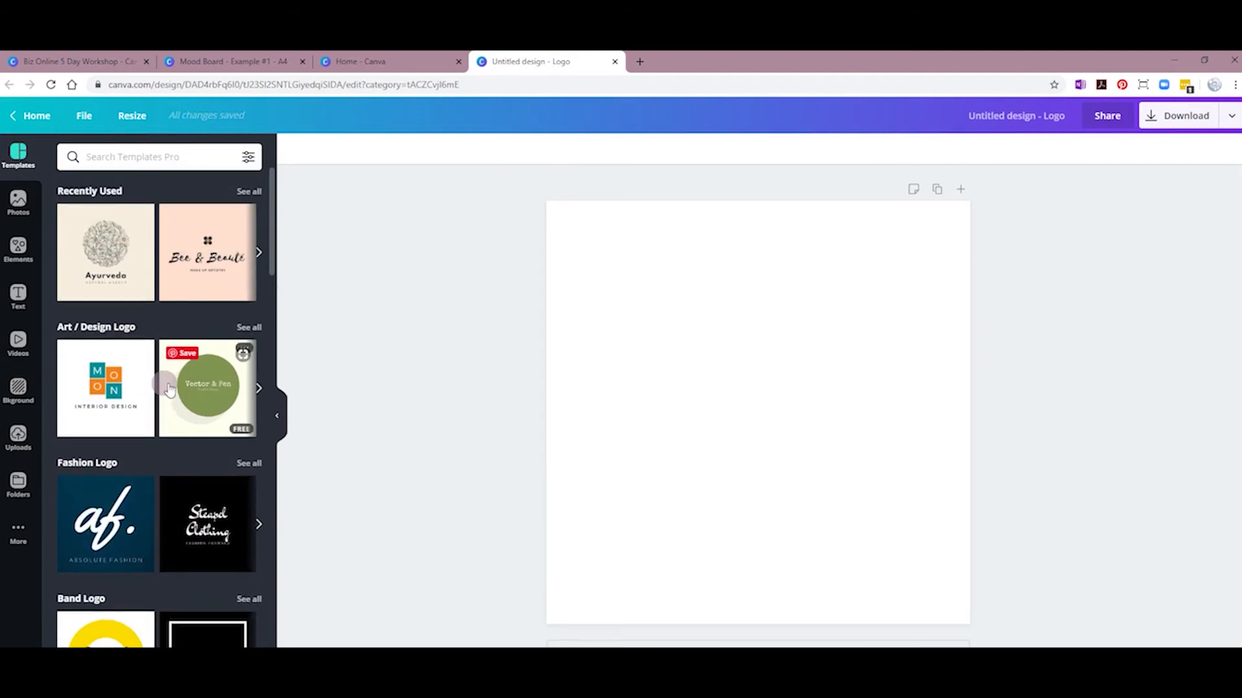
pyautogui.scroll(-2, 166, 350)
pyautogui.scroll(-2, 171, 304)
pyautogui.scroll(2, 155, 291)
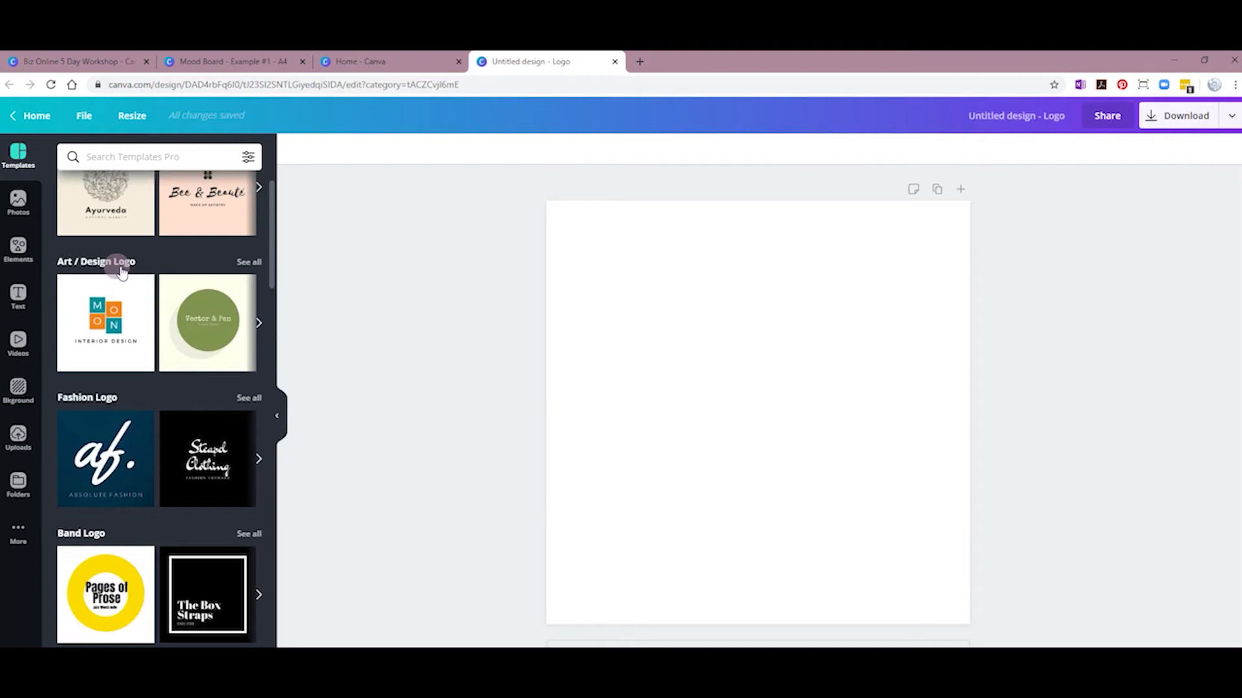
pyautogui.scroll(-3, 102, 406)
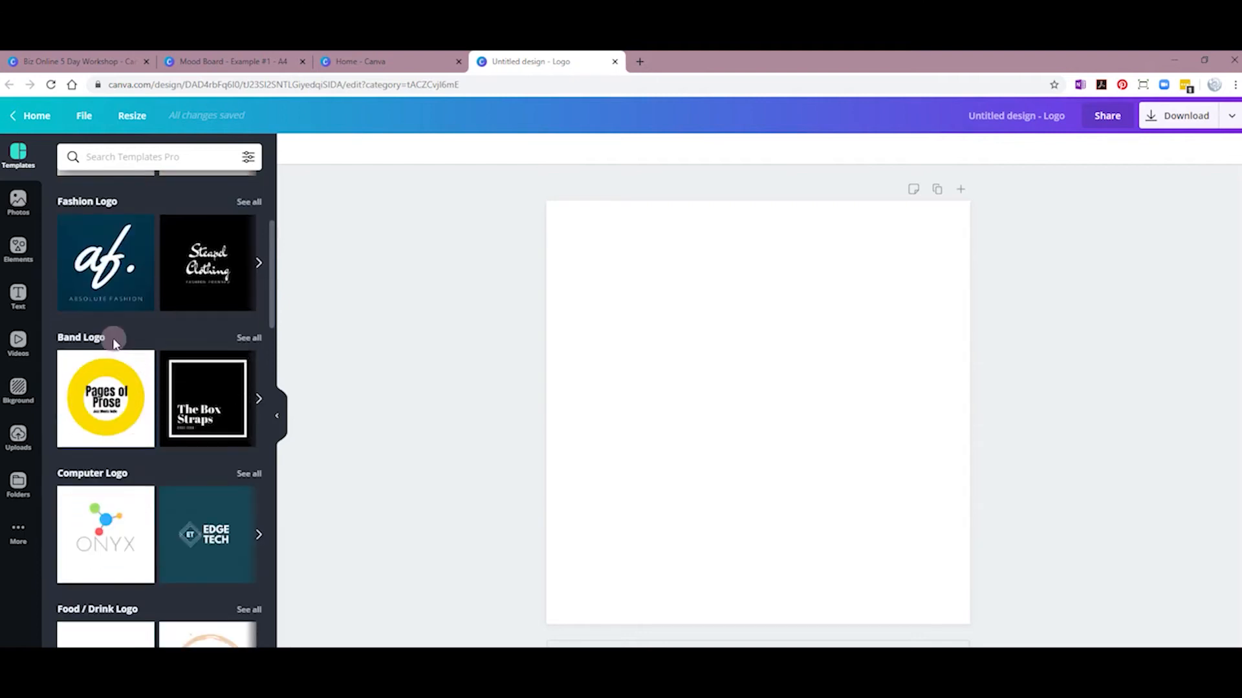
pyautogui.scroll(-3, 149, 375)
pyautogui.scroll(-3, 126, 388)
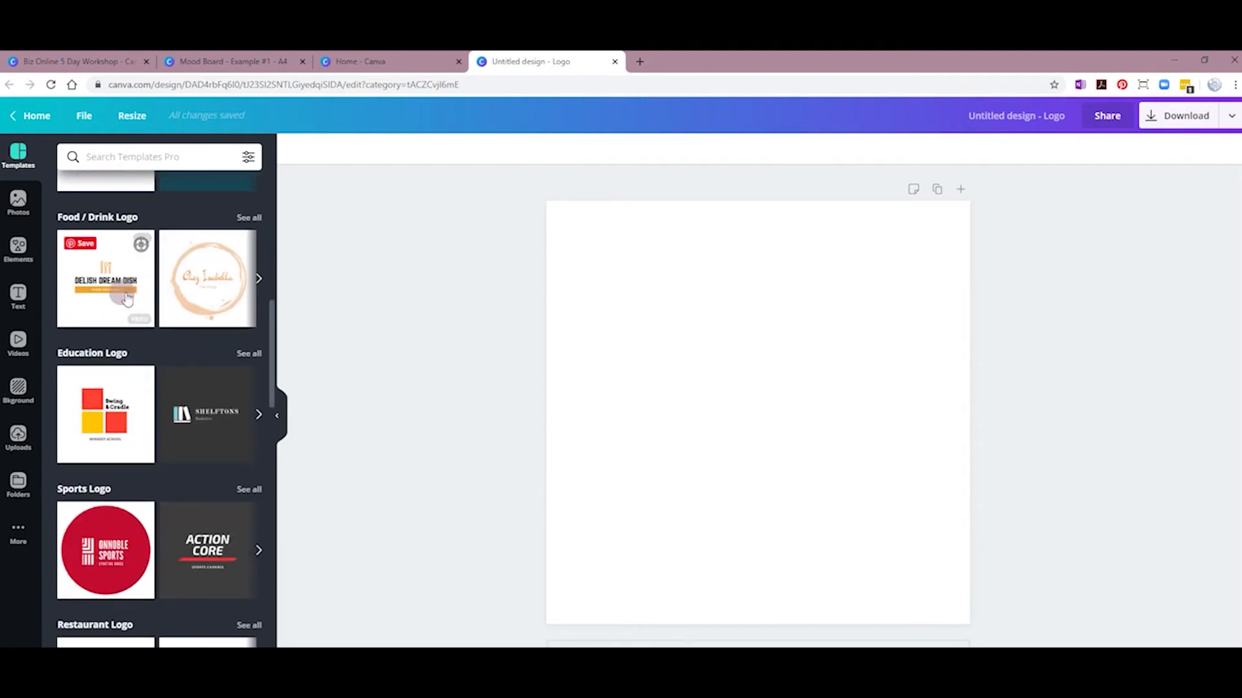
pyautogui.scroll(-5, 127, 406)
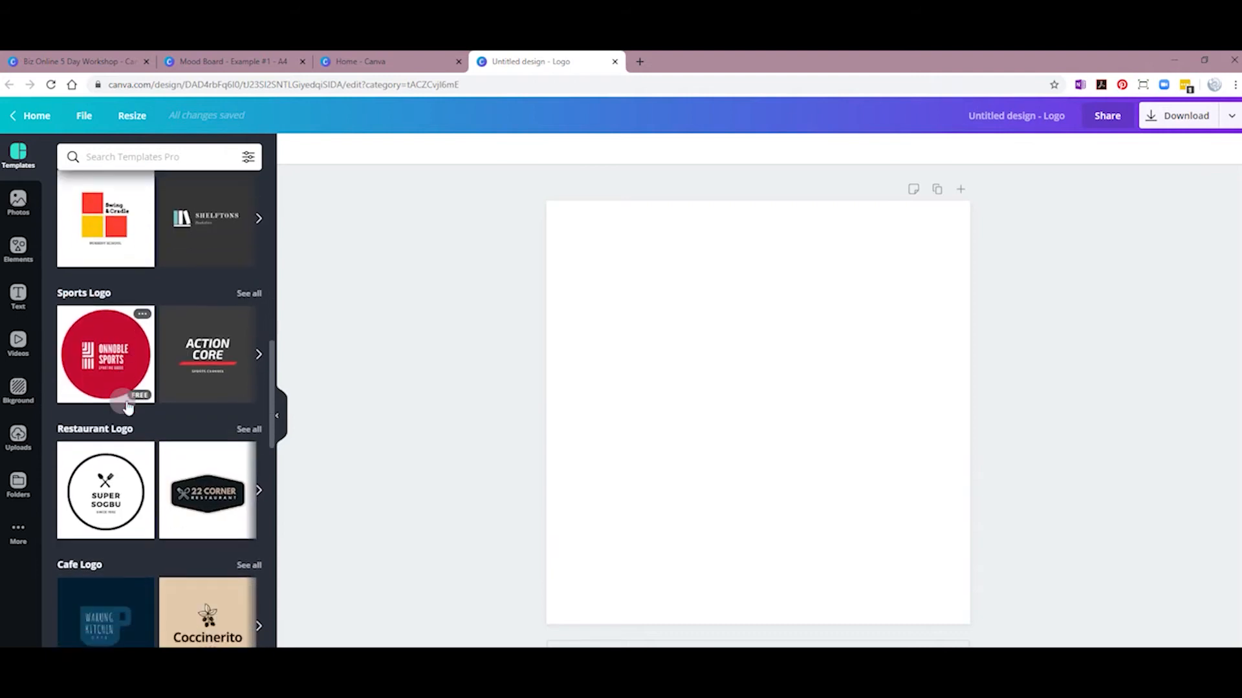
pyautogui.scroll(-5, 154, 484)
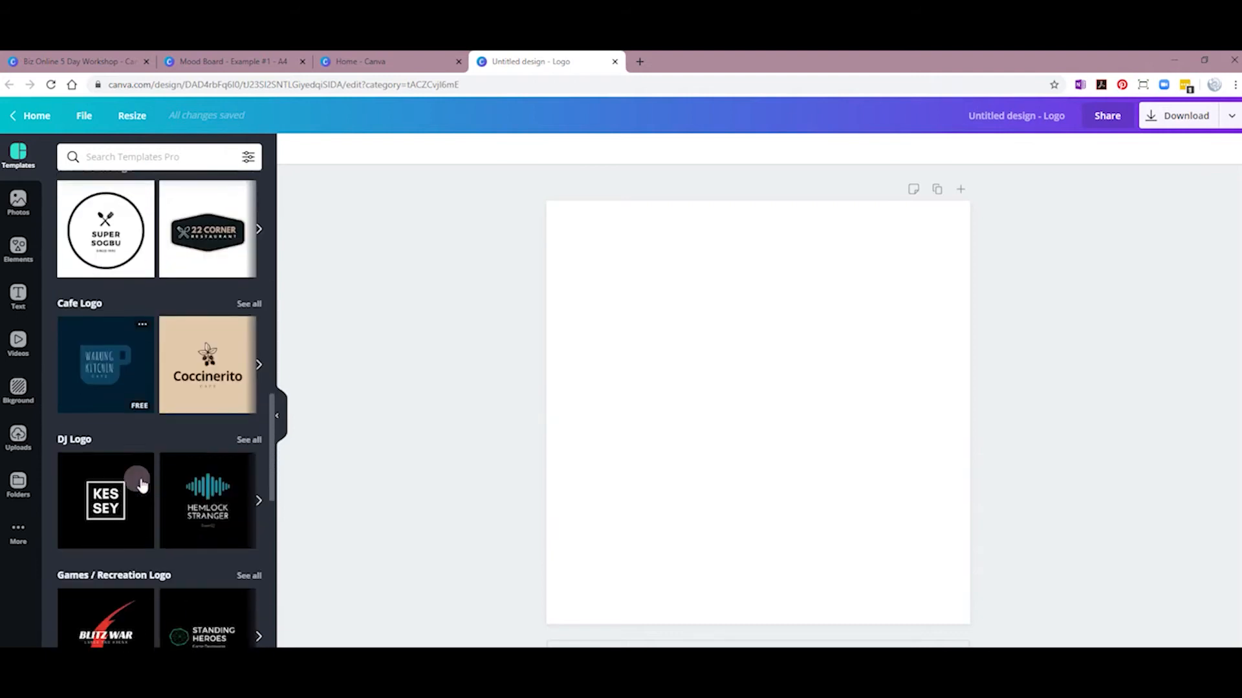
pyautogui.scroll(-5, 155, 483)
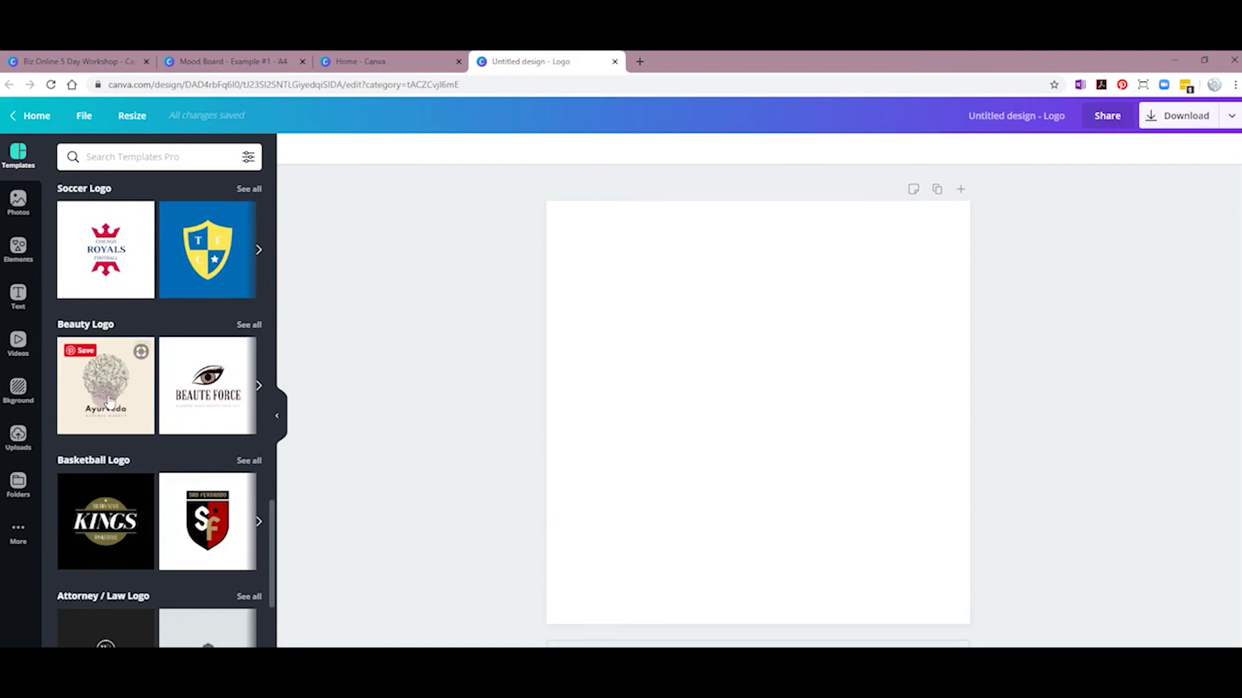
pyautogui.scroll(-10, 150, 510)
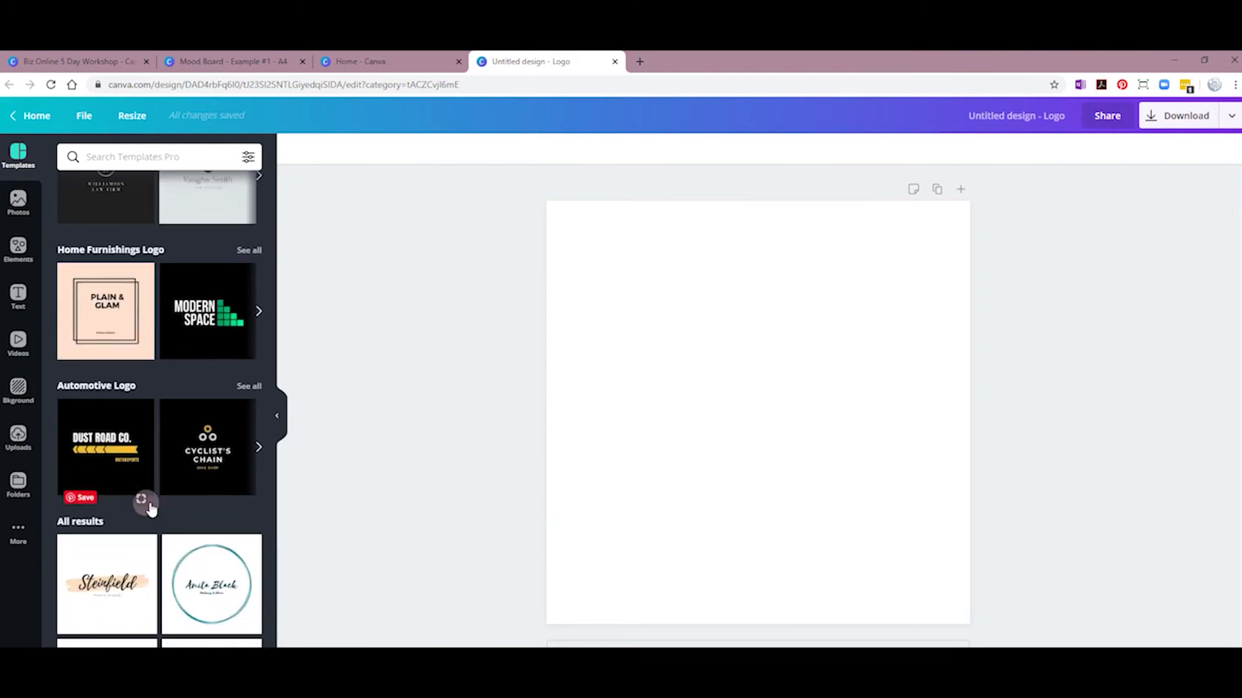
pyautogui.scroll(-5, 145, 503)
pyautogui.scroll(14, 172, 507)
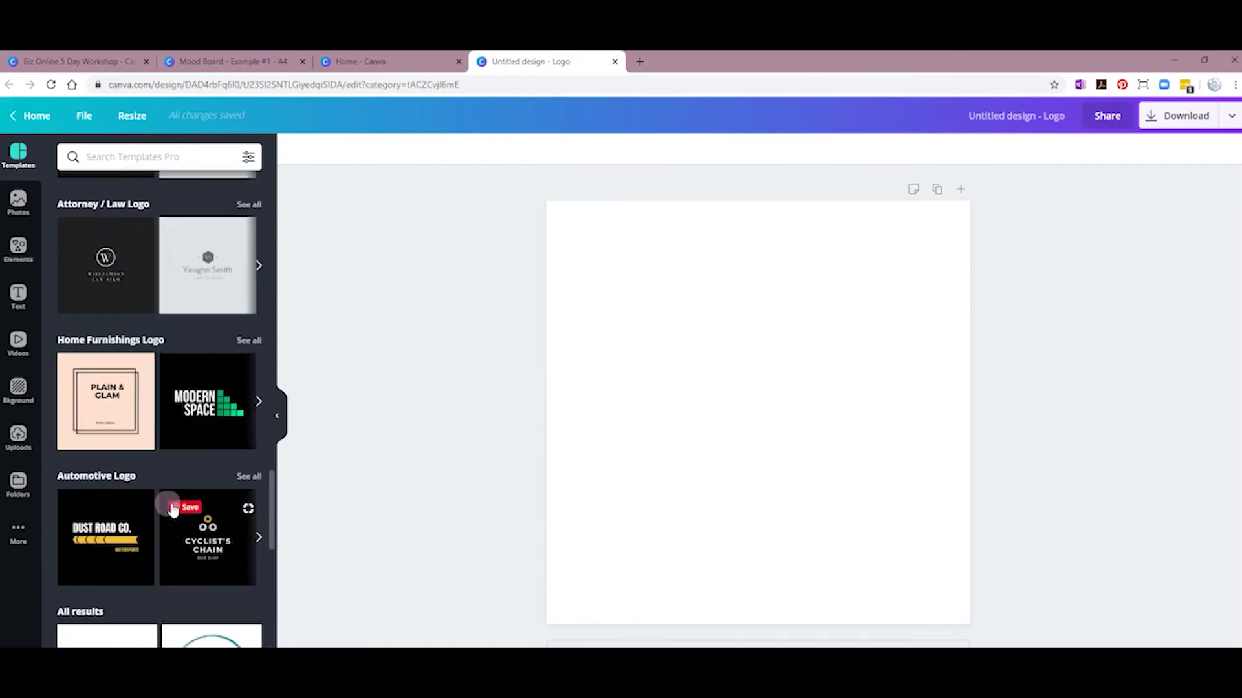
pyautogui.scroll(5, 173, 509)
pyautogui.scroll(4, 173, 510)
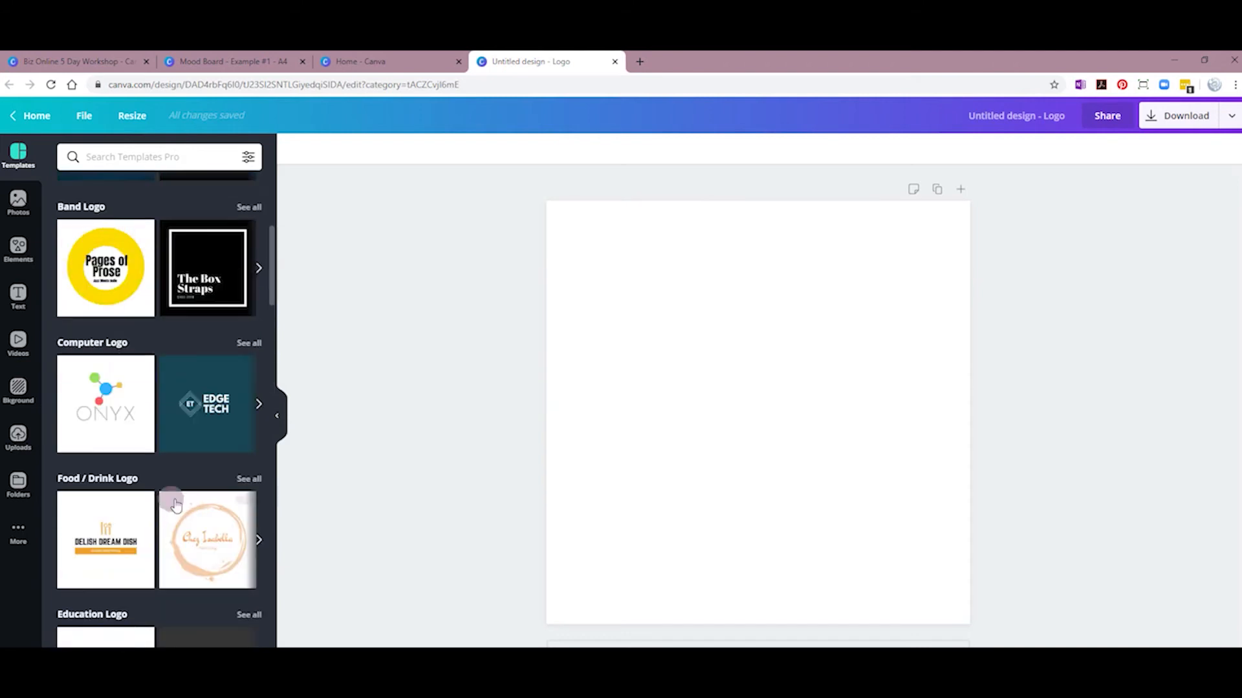
pyautogui.scroll(-1, 188, 491)
pyautogui.scroll(5, 198, 472)
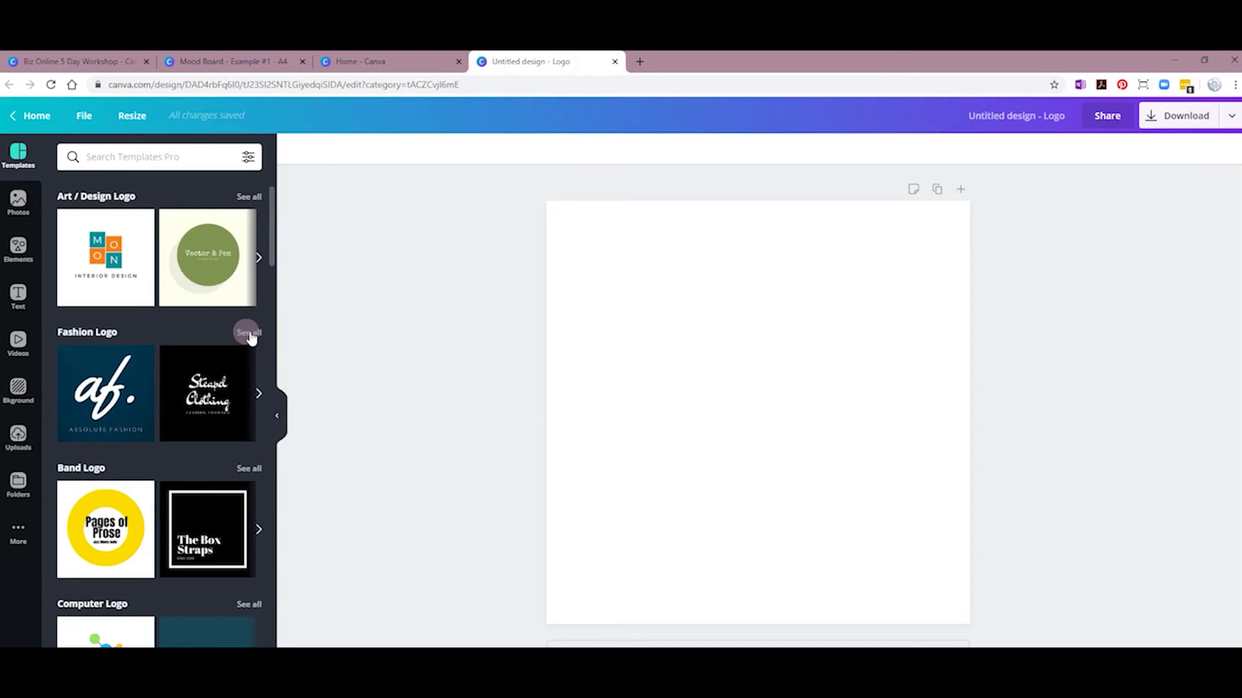
pyautogui.click(249, 333)
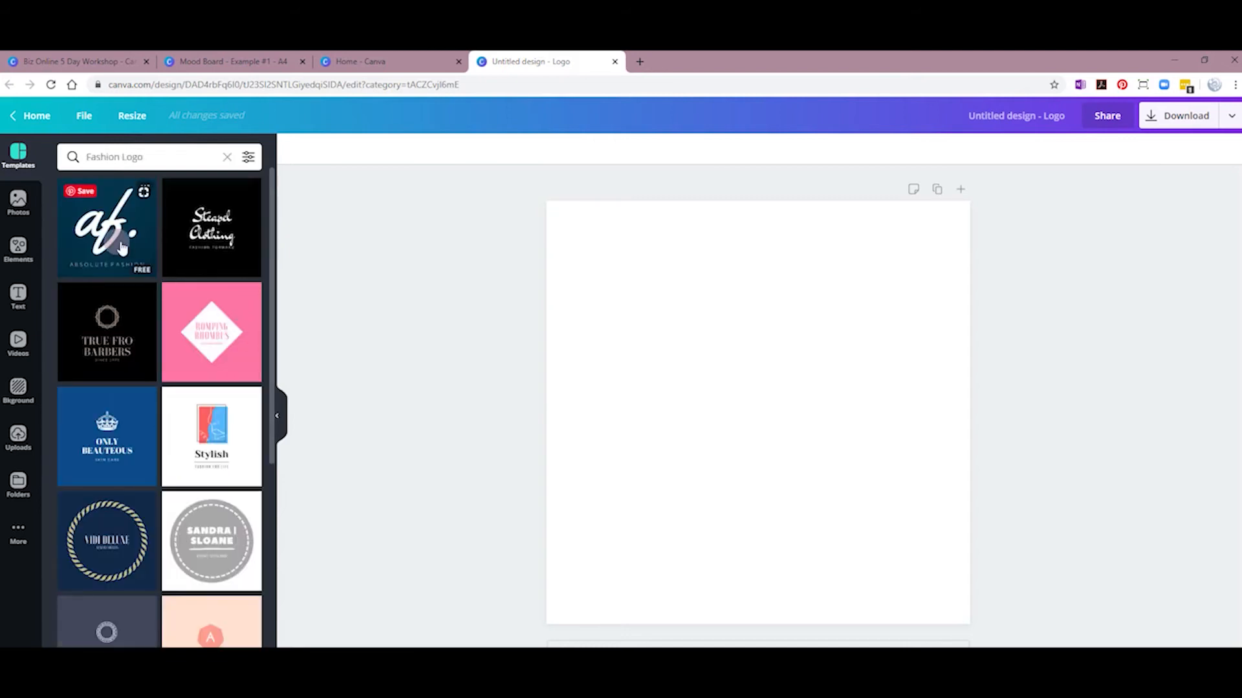
pyautogui.scroll(-3, 214, 537)
pyautogui.scroll(-3, 215, 537)
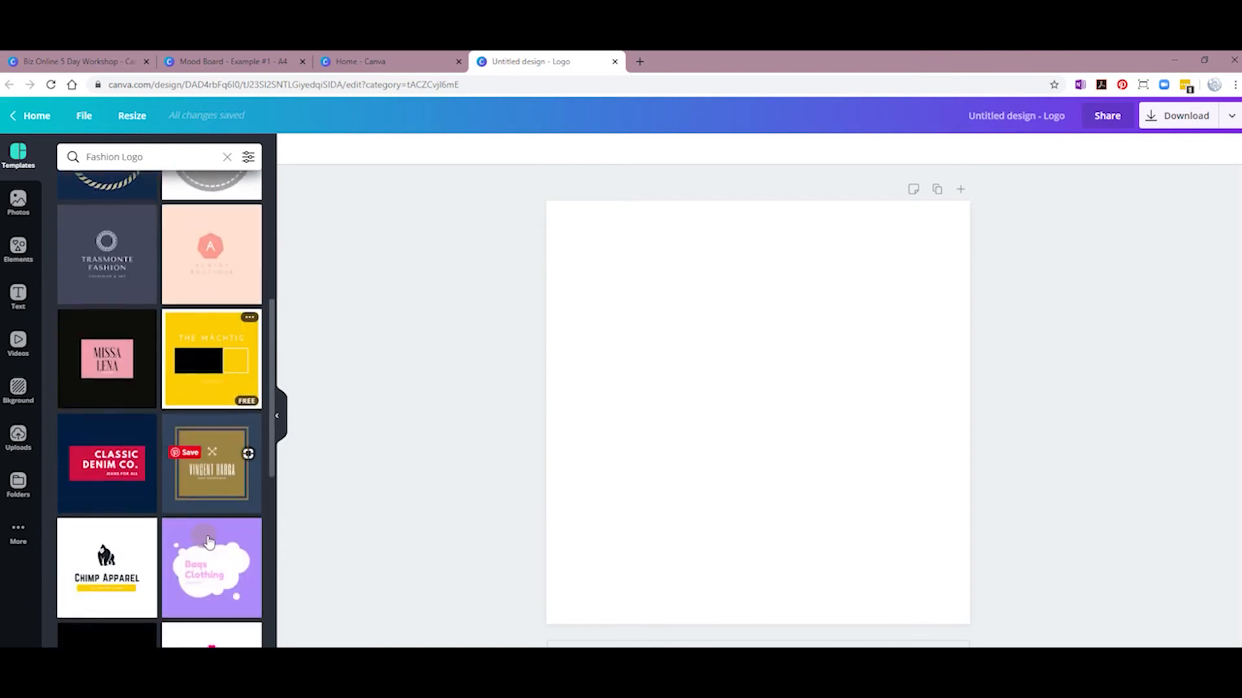
pyautogui.scroll(-5, 208, 542)
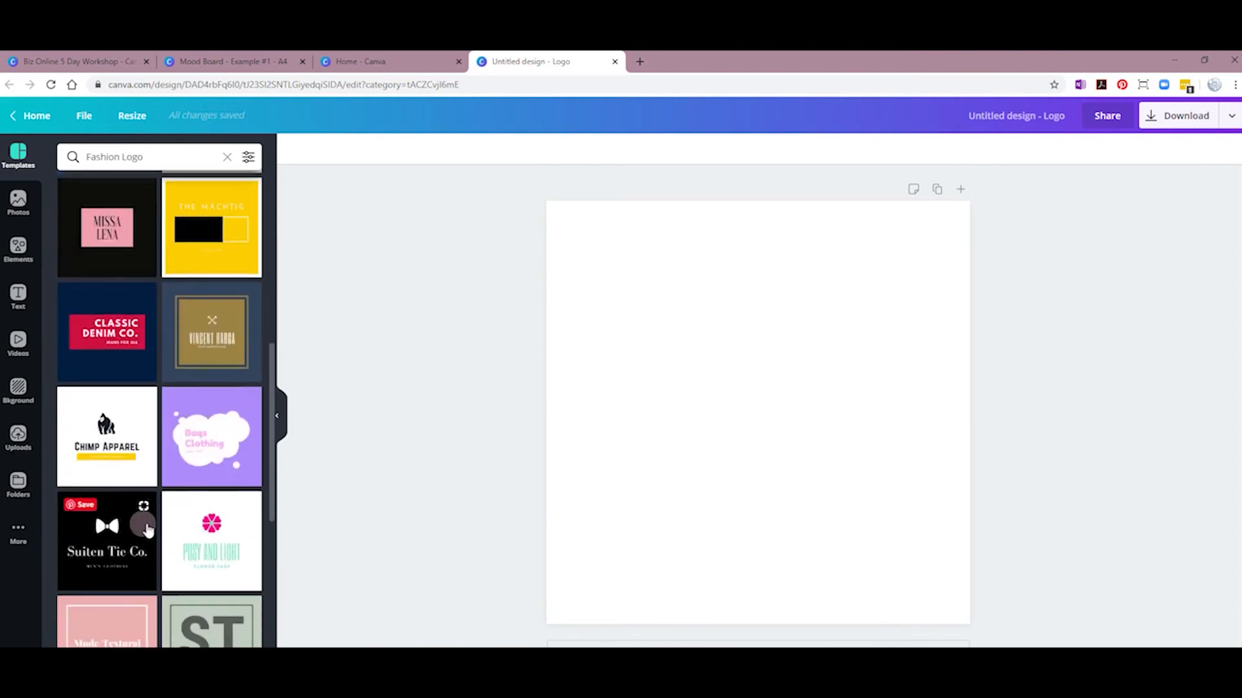
pyautogui.scroll(-2, 186, 540)
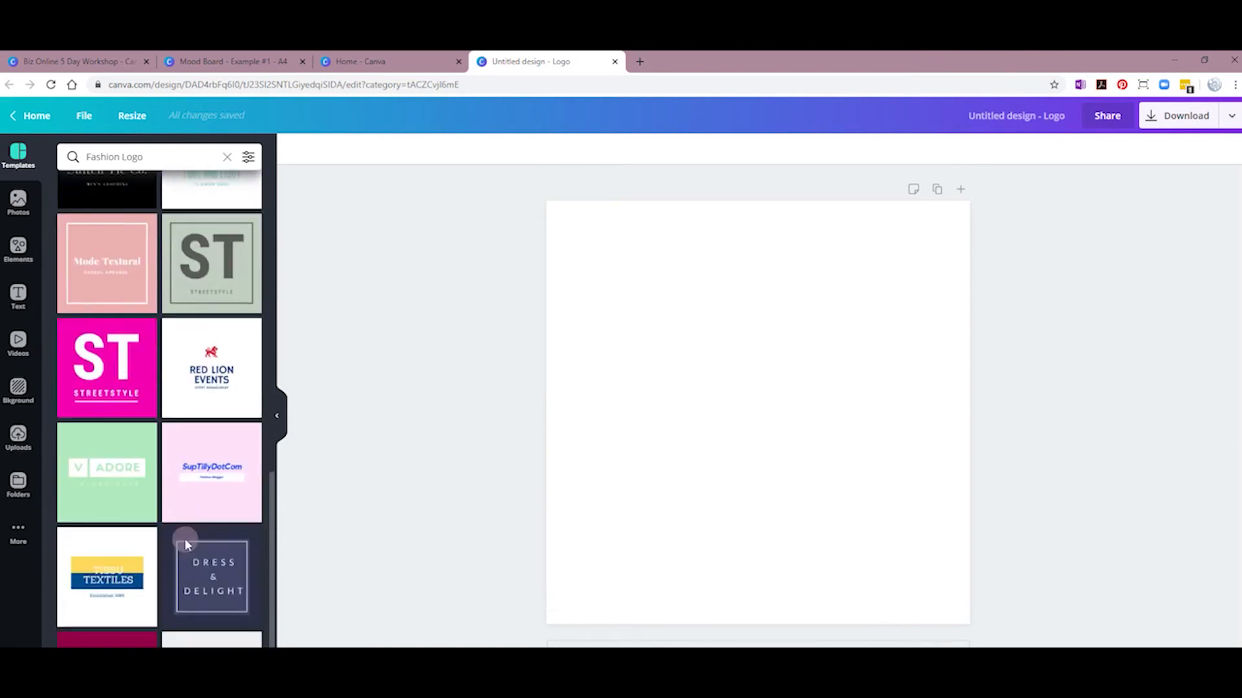
pyautogui.scroll(4, 194, 540)
pyautogui.scroll(5, 208, 544)
pyautogui.scroll(-12, 208, 543)
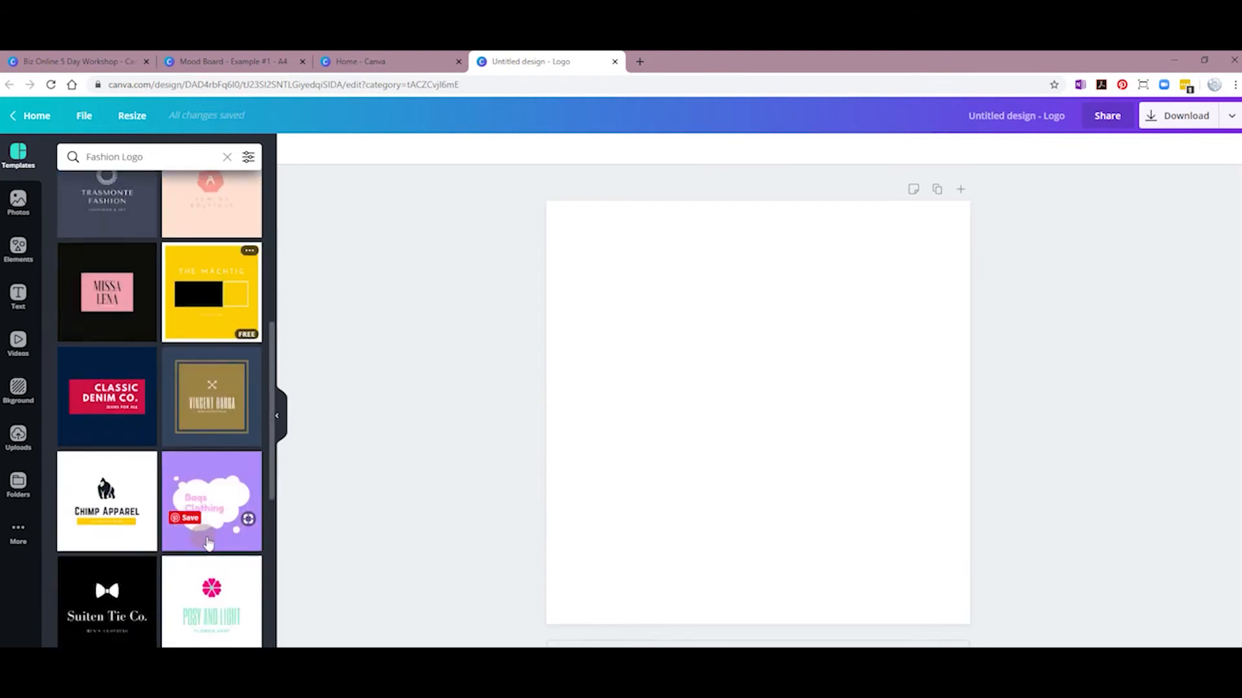
pyautogui.scroll(15, 208, 541)
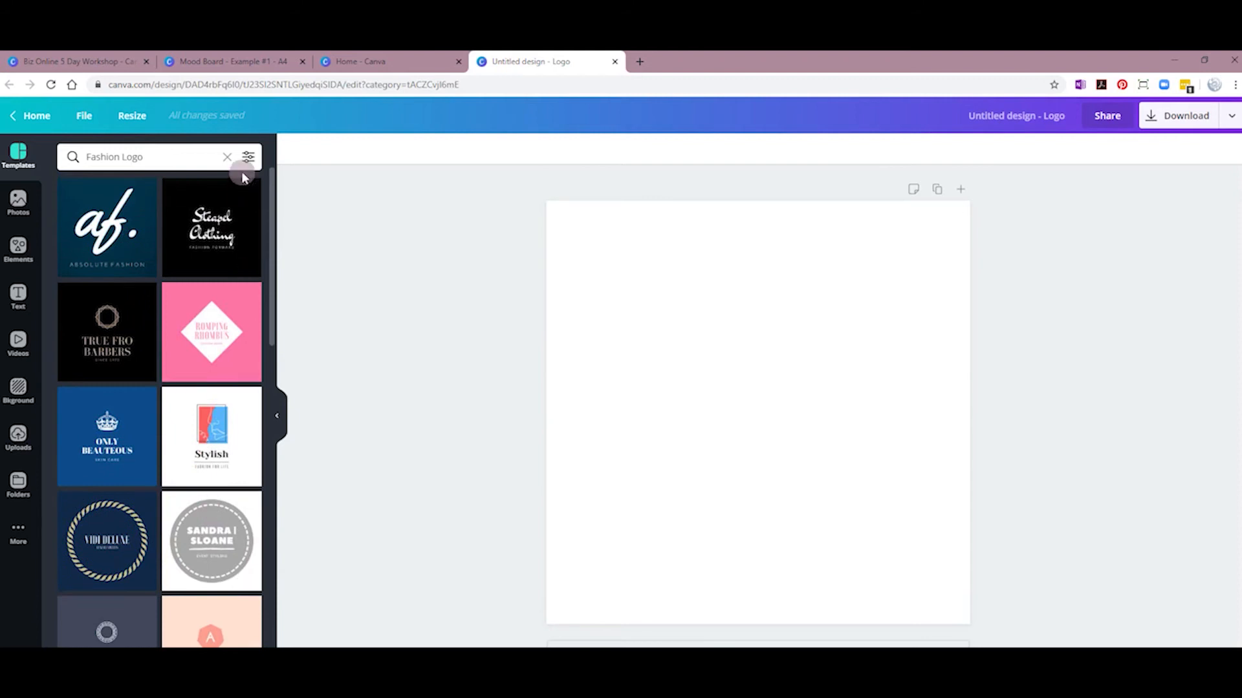
pyautogui.click(227, 157)
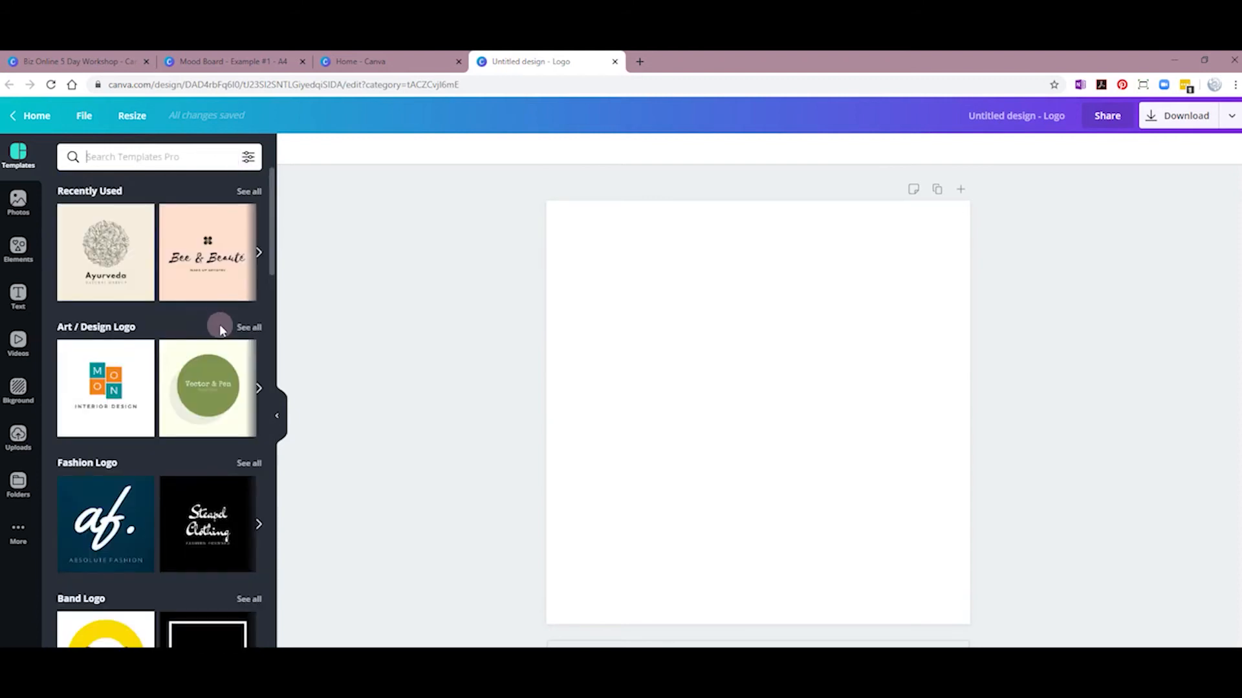
# Step: Apply the grey Attorney / Law template with VS hexagon monogram and LAW OFFICES tagline
pyautogui.scroll(-6, 220, 324)
pyautogui.scroll(-6, 224, 331)
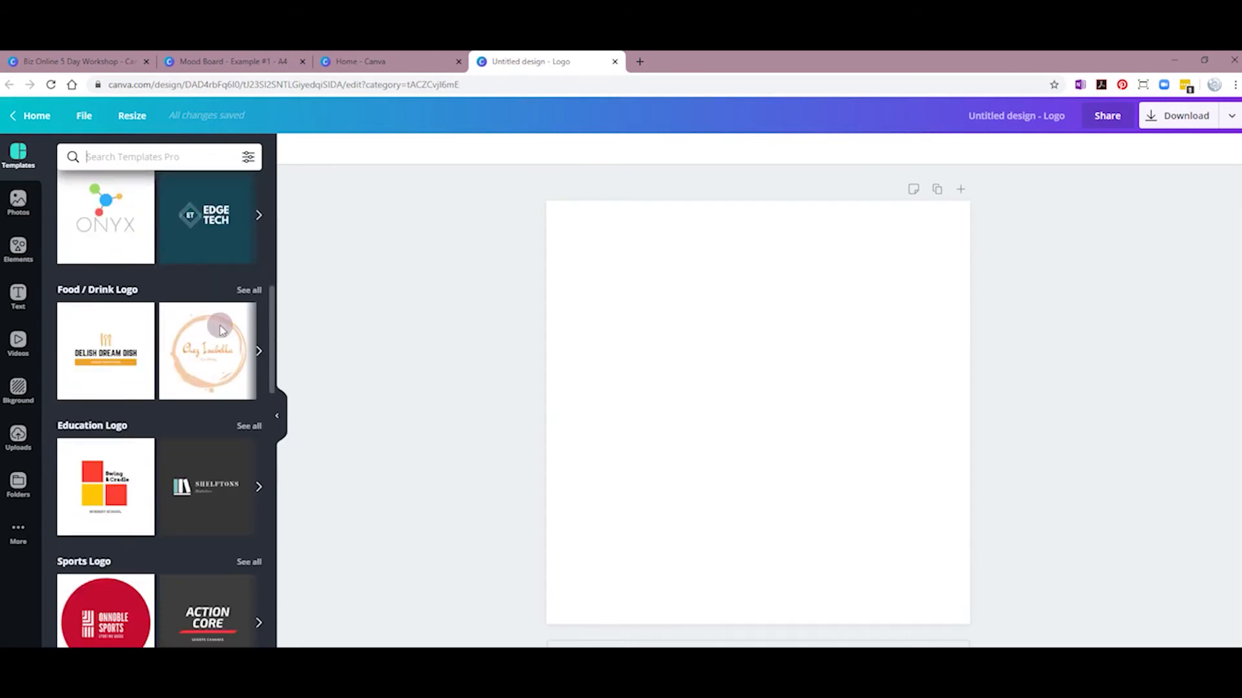
pyautogui.scroll(-5, 225, 331)
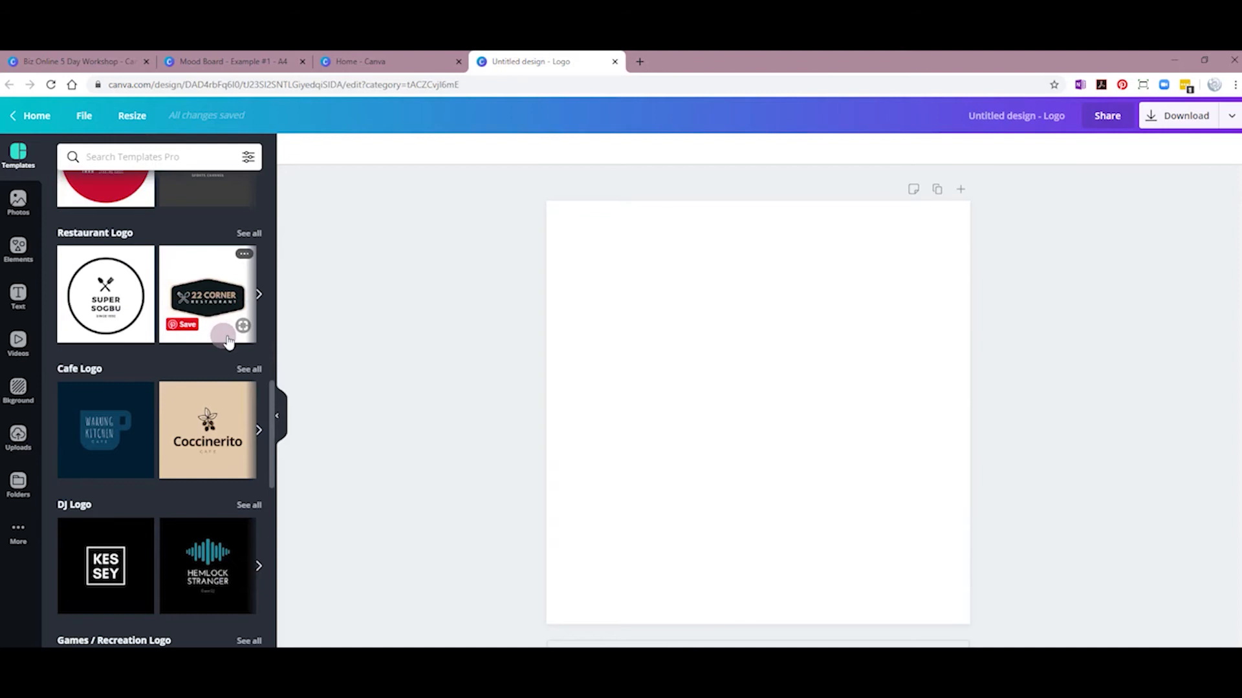
pyautogui.scroll(-9, 228, 340)
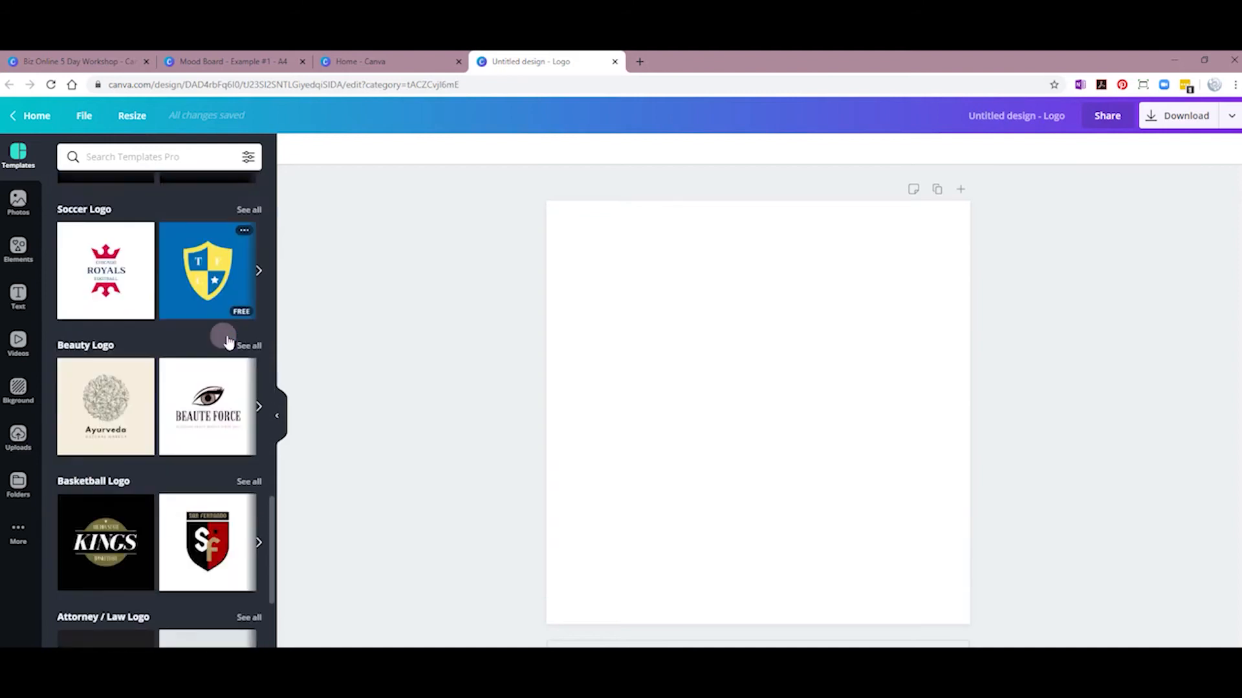
pyautogui.scroll(-5, 227, 341)
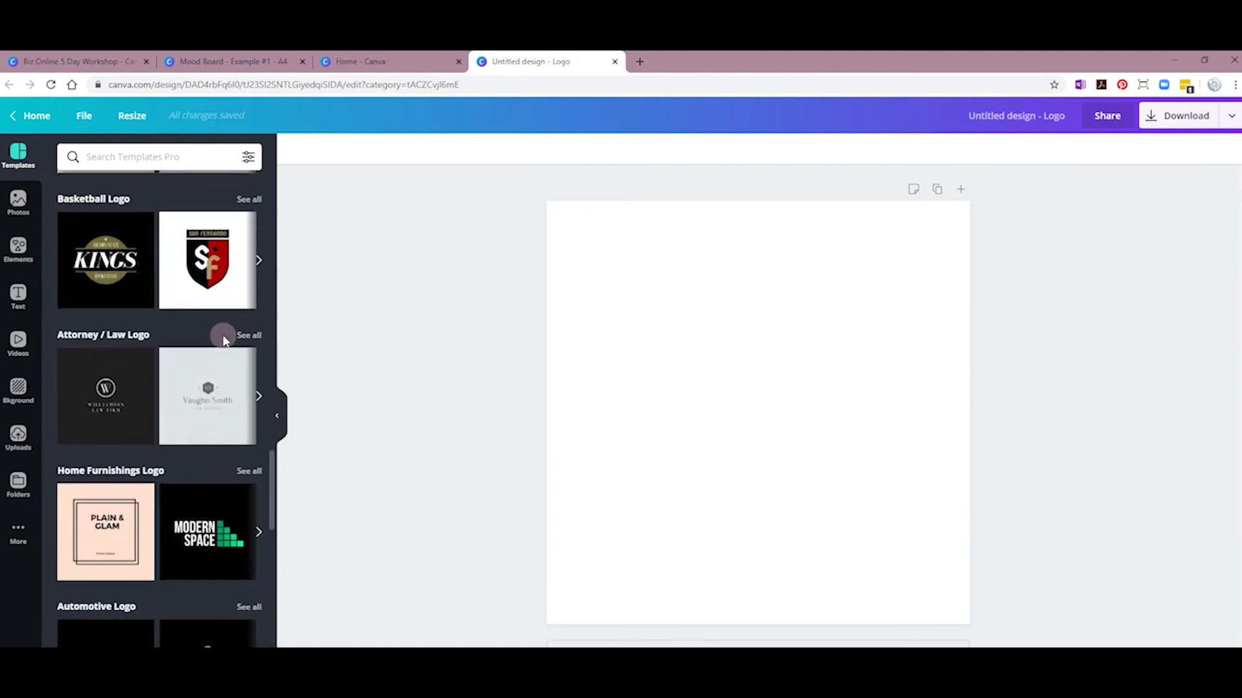
pyautogui.click(222, 404)
pyautogui.click(675, 453)
pyautogui.click(673, 507)
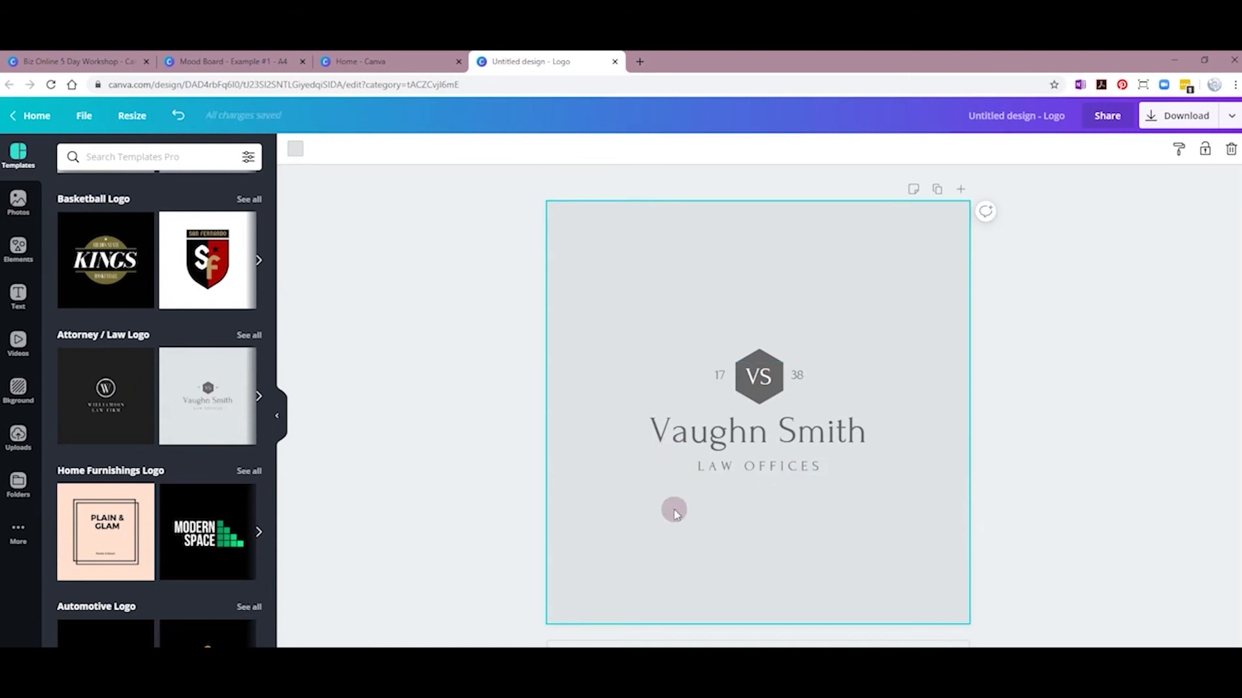
# Step: Replace the sample name in the logo with the client's full name
pyautogui.doubleClick(685, 440)
pyautogui.doubleClick(686, 438)
pyautogui.click(647, 434)
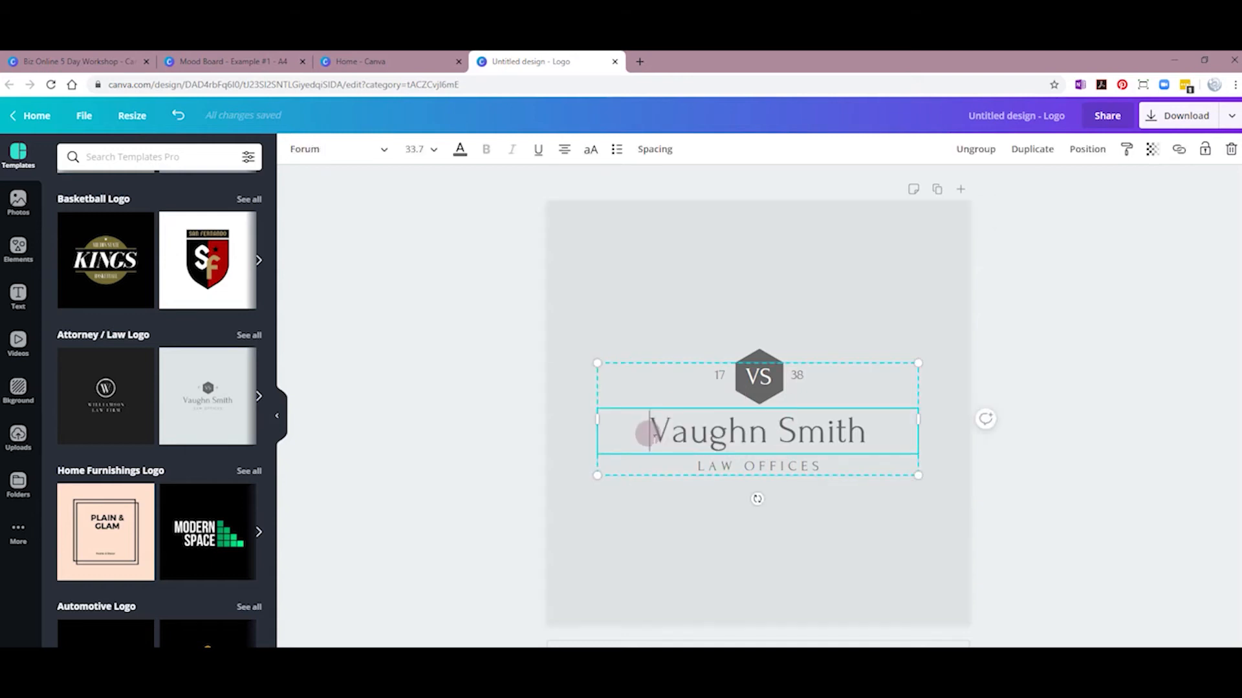
pyautogui.moveTo(645, 433); pyautogui.dragTo(863, 435)
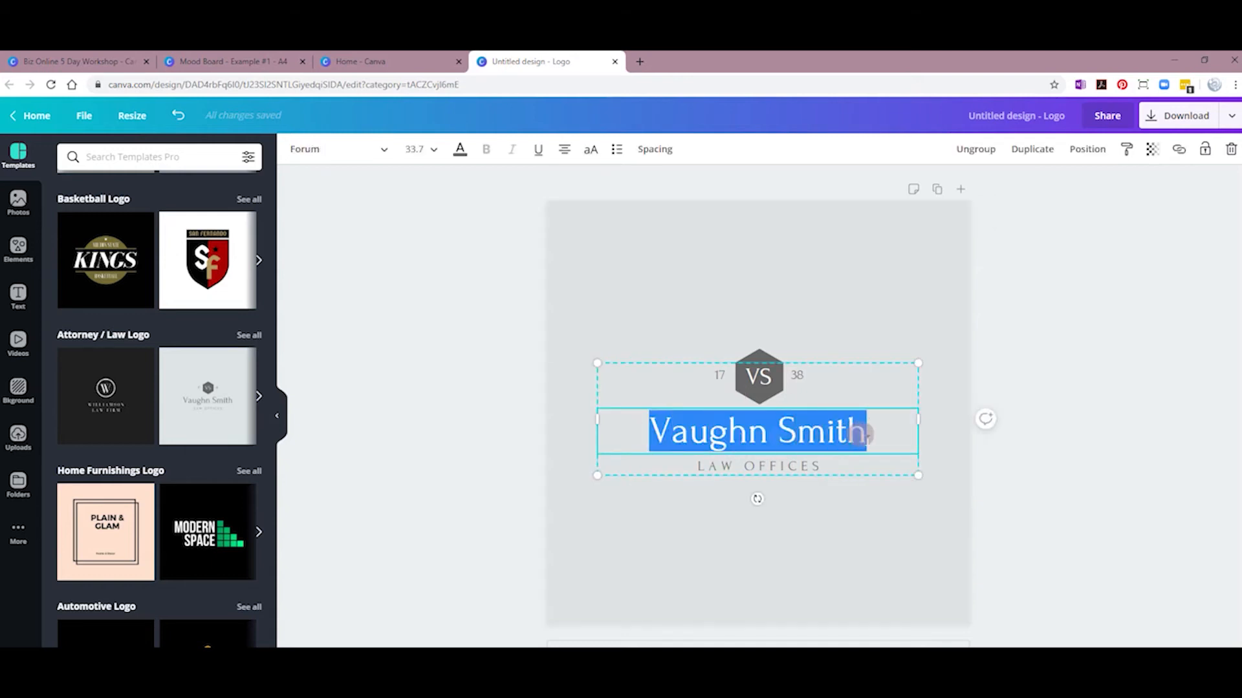
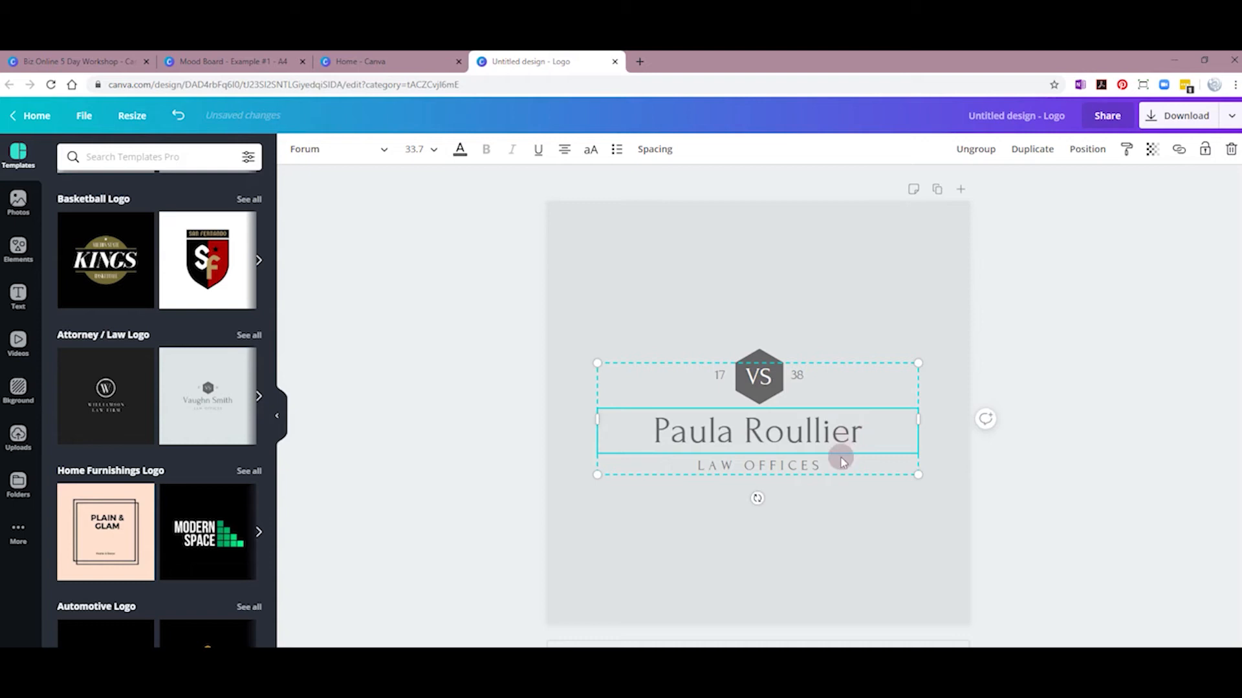
# Step: Change the LAW OFFICES tagline to WEB DESIGN and the years to 20 and 09
pyautogui.click(780, 463)
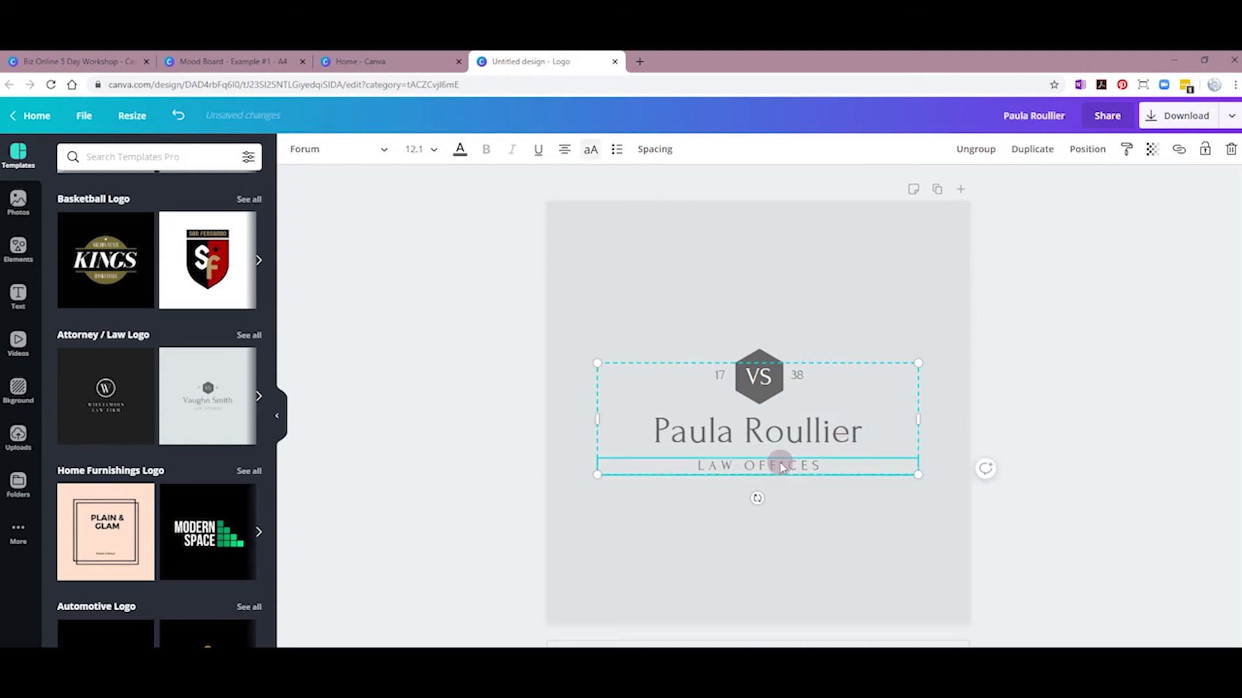
pyautogui.click(696, 467)
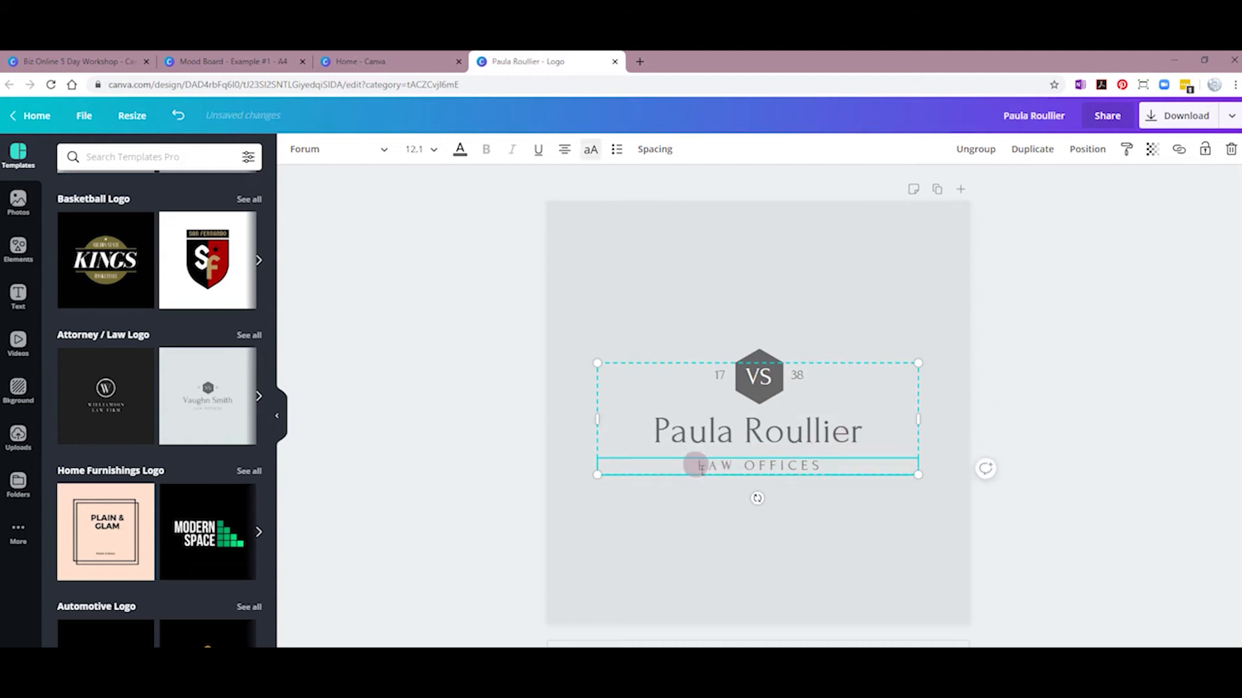
pyautogui.moveTo(695, 465); pyautogui.dragTo(814, 465)
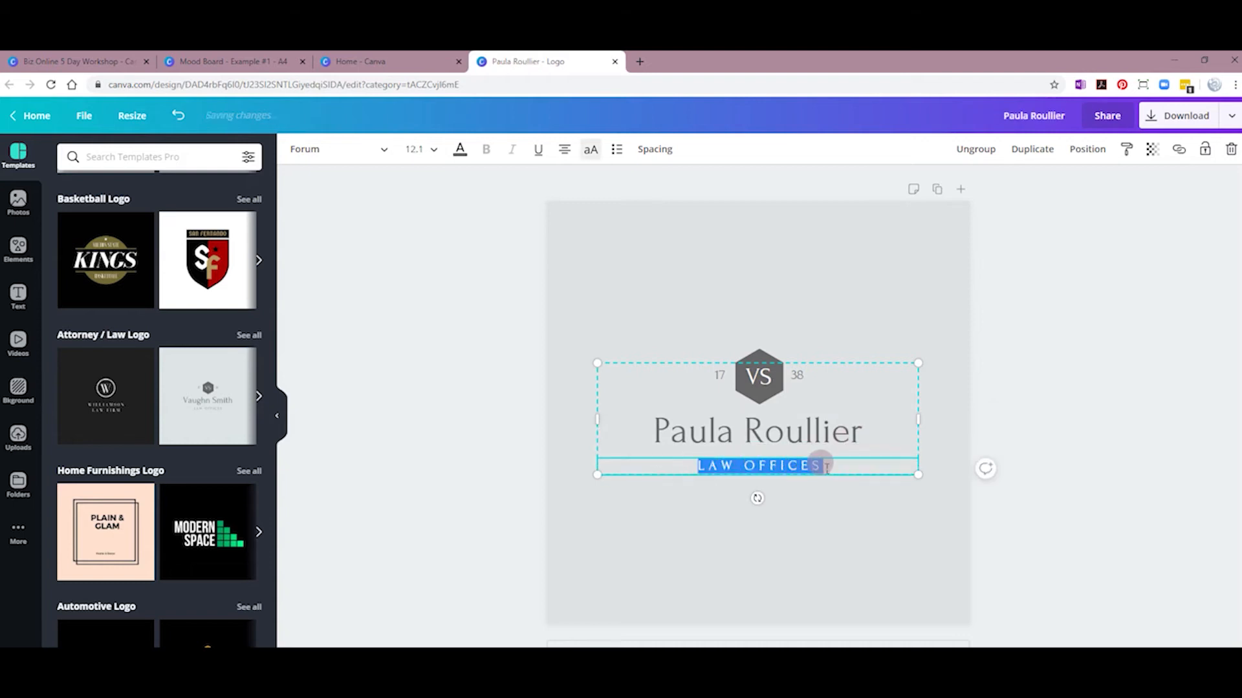
pyautogui.write('WEB DES')
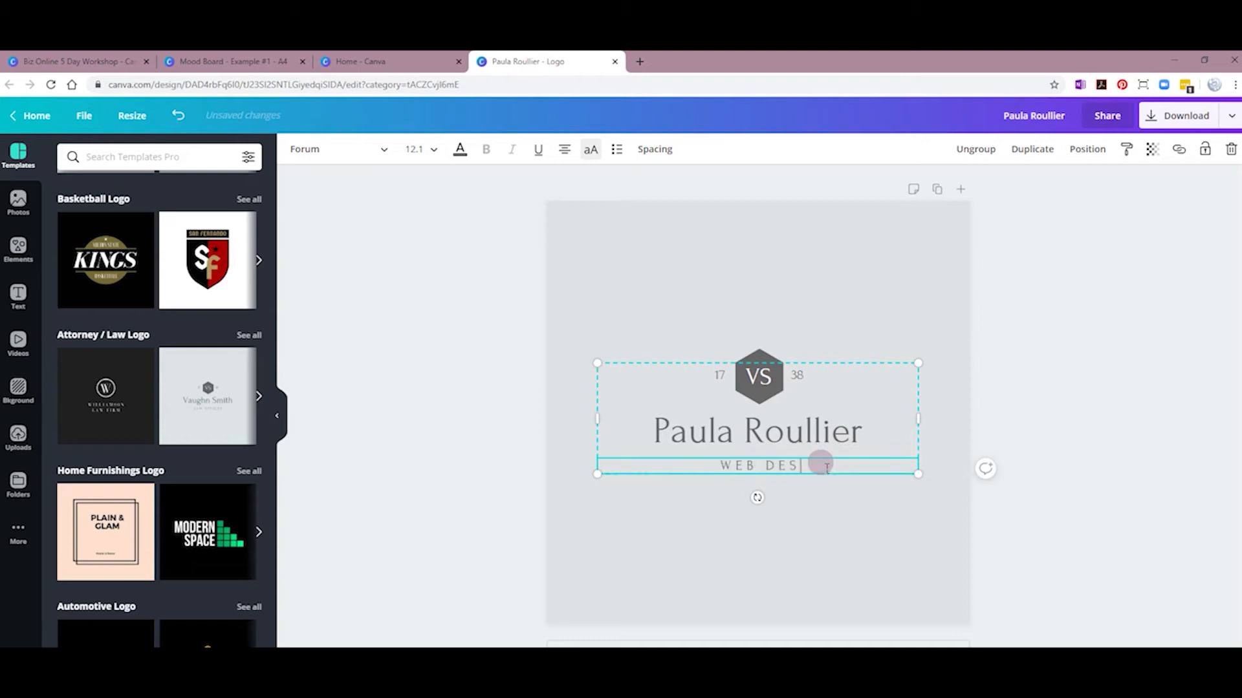
pyautogui.write('IGN')
pyautogui.click(723, 377)
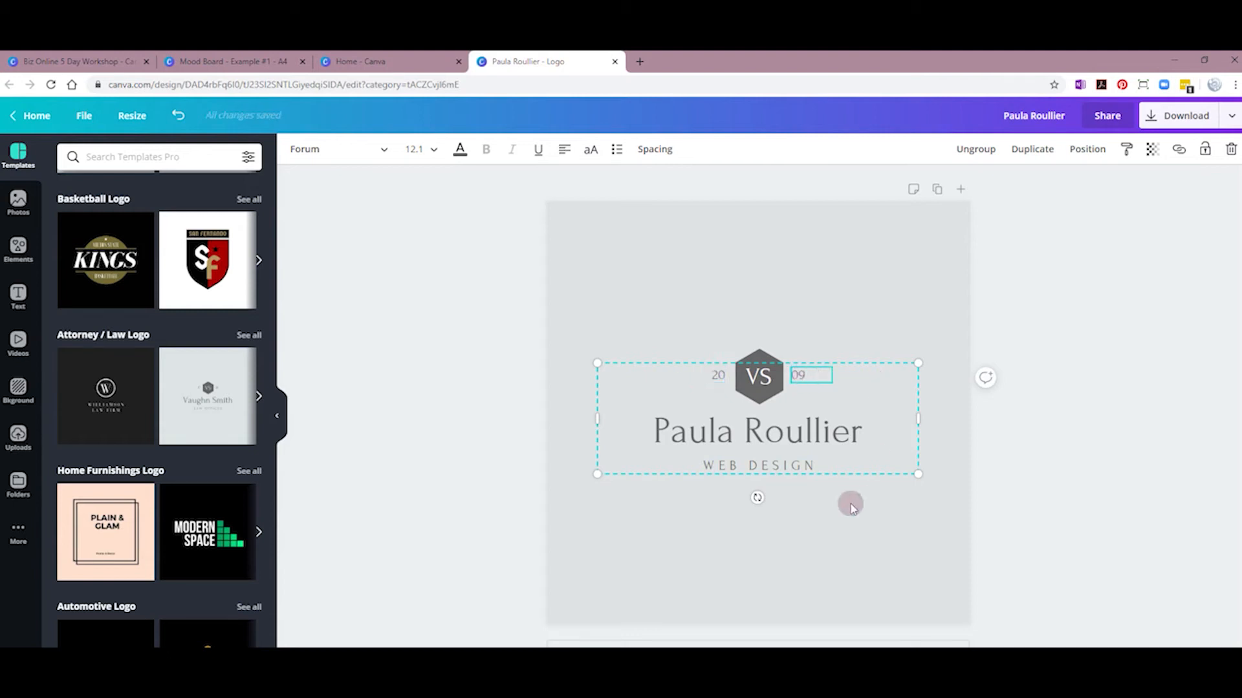
pyautogui.click(835, 502)
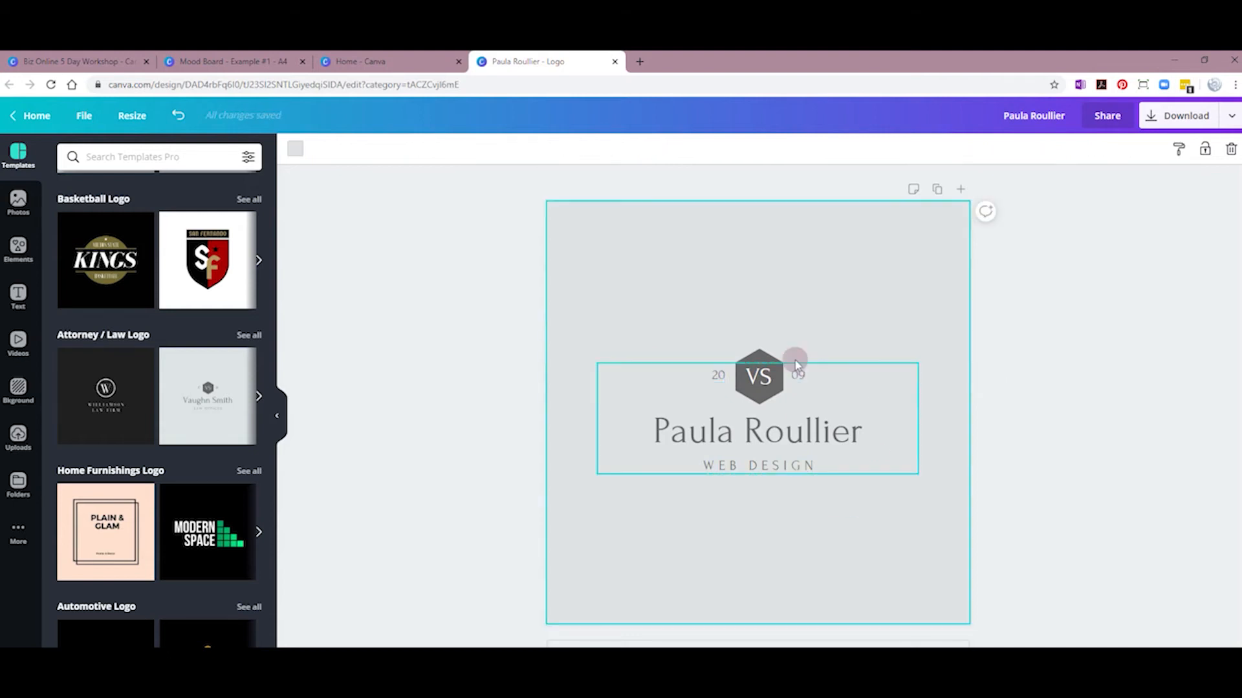
# Step: Replace the VS hexagon initials with PR, then glance at the Mood Board for colour reference
pyautogui.click(752, 374)
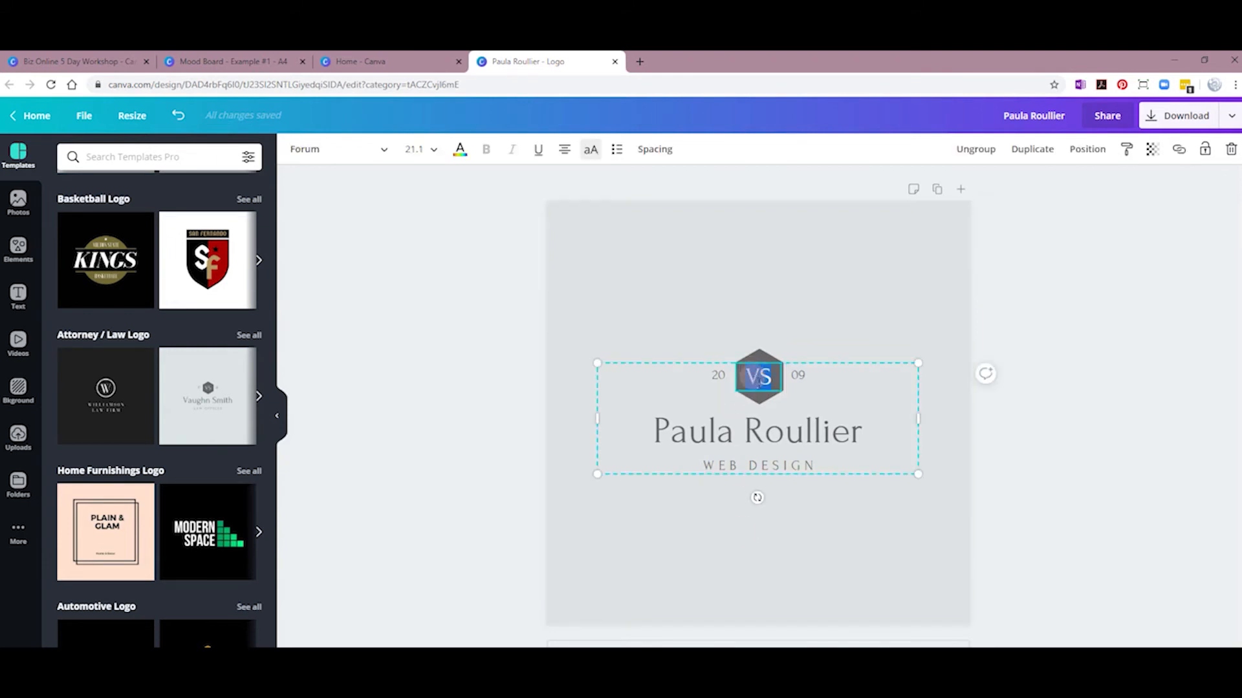
pyautogui.click(778, 540)
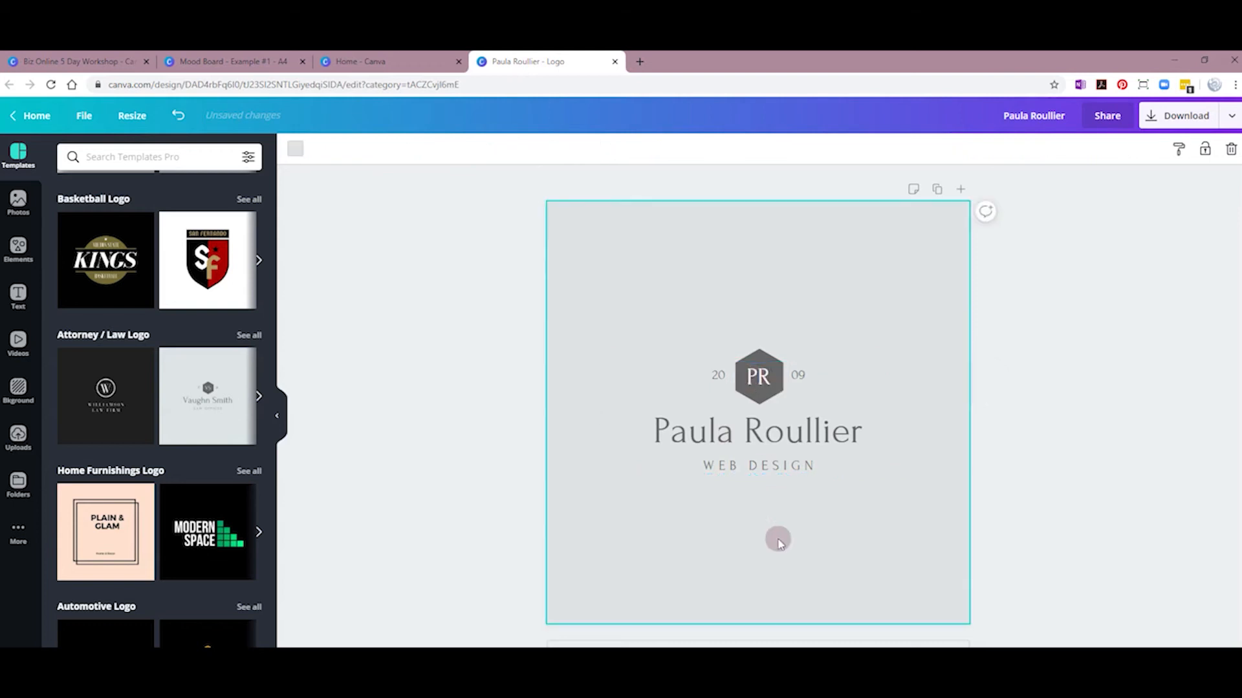
pyautogui.click(703, 401)
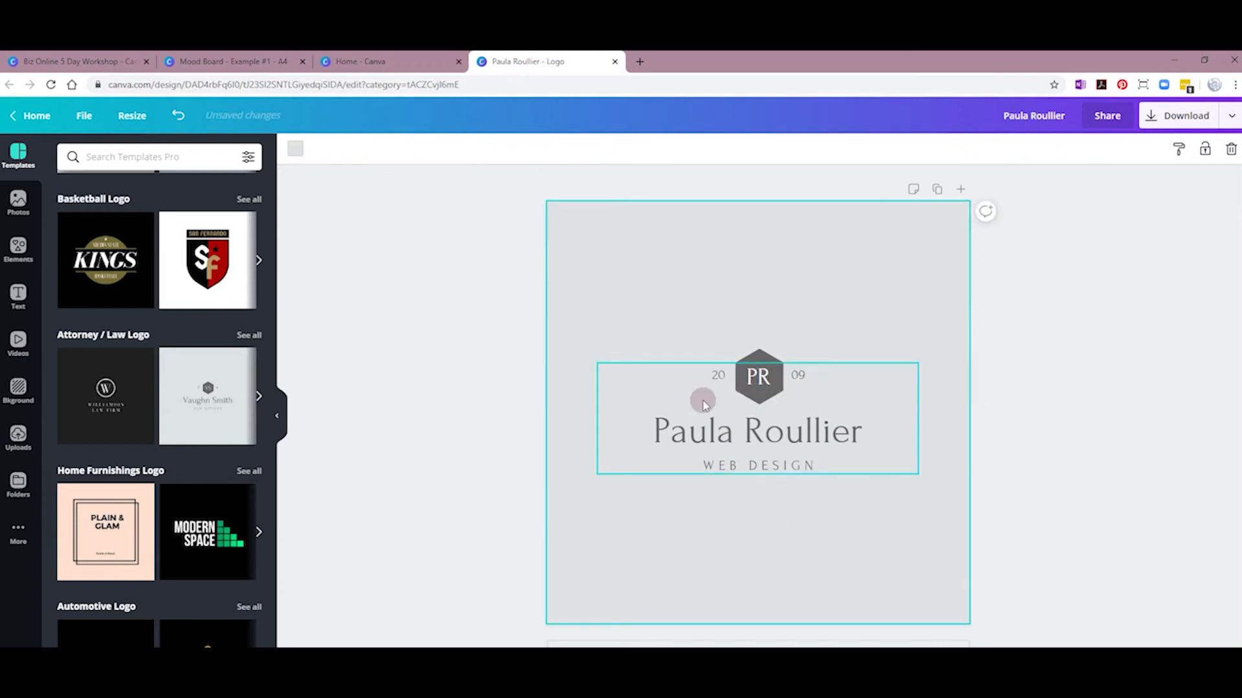
pyautogui.click(753, 358)
pyautogui.click(770, 458)
pyautogui.click(691, 481)
pyautogui.click(697, 445)
pyautogui.click(530, 270)
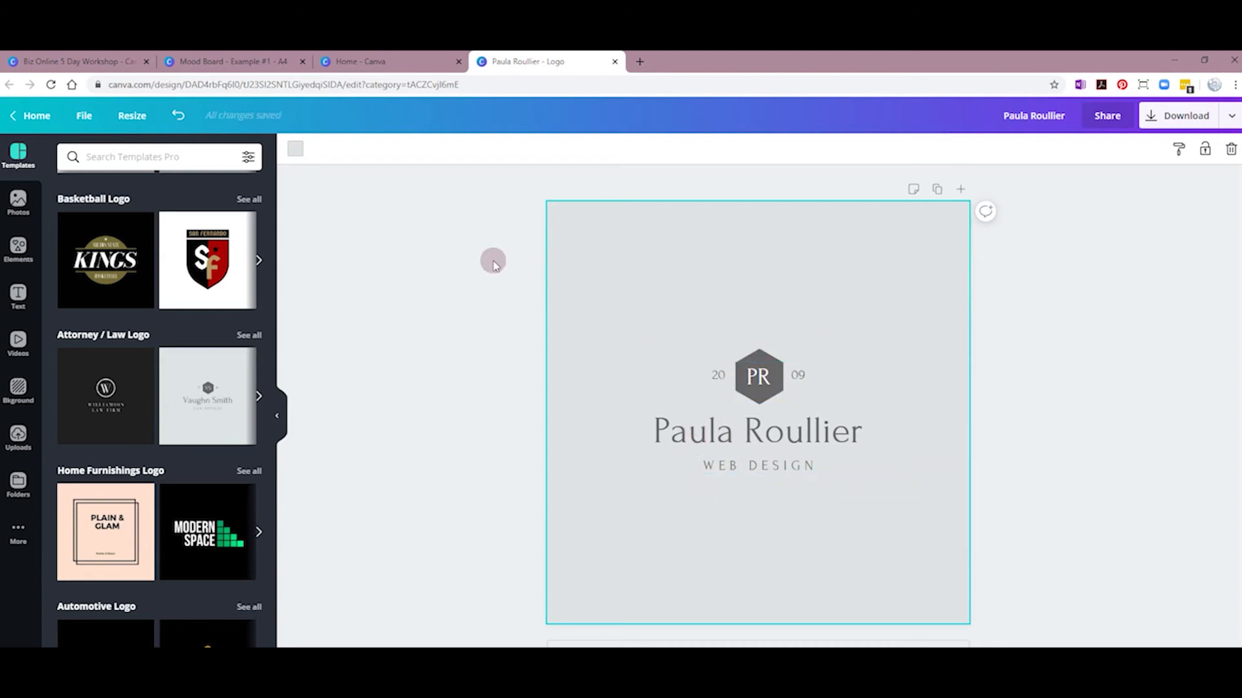
pyautogui.click(229, 61)
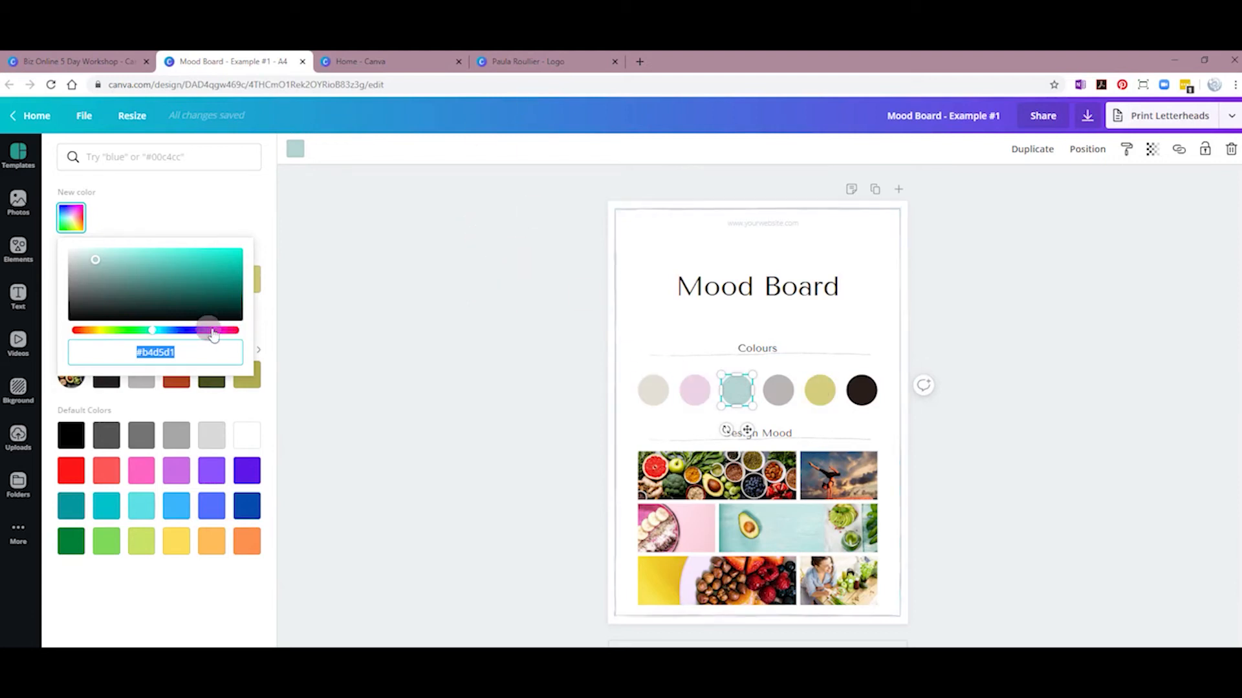
pyautogui.click(502, 65)
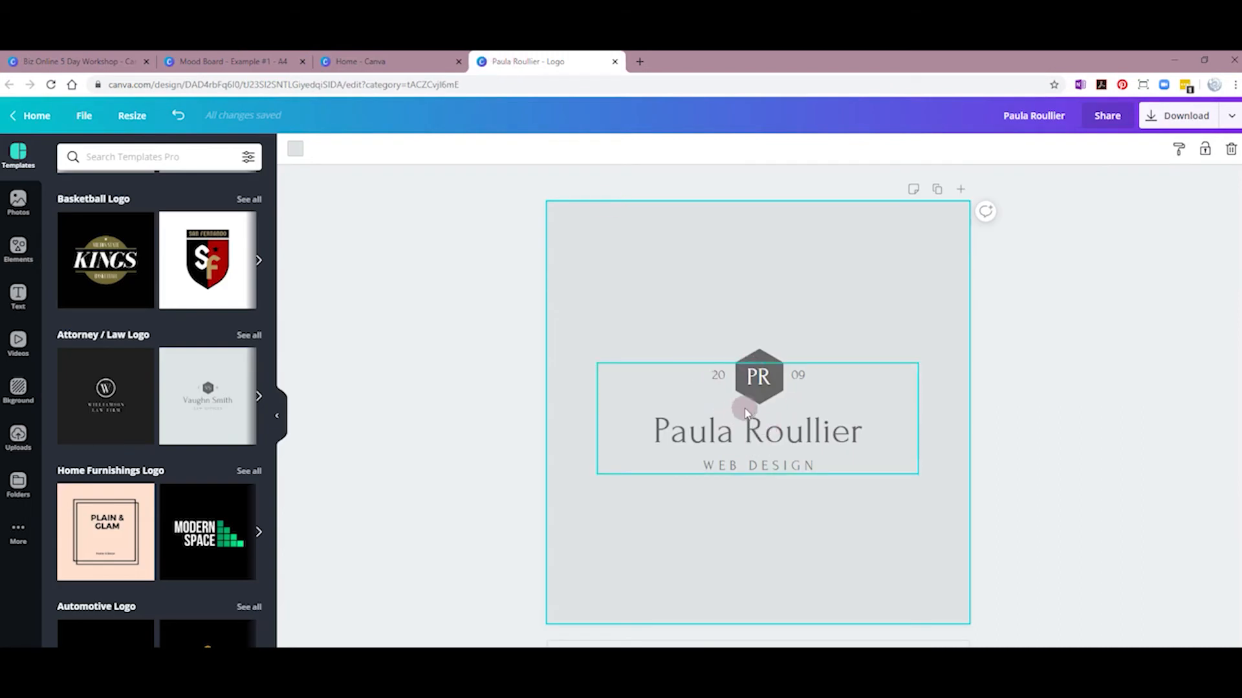
# Step: Colour the client's name line a custom dark slate blue, #2b577b
pyautogui.click(701, 440)
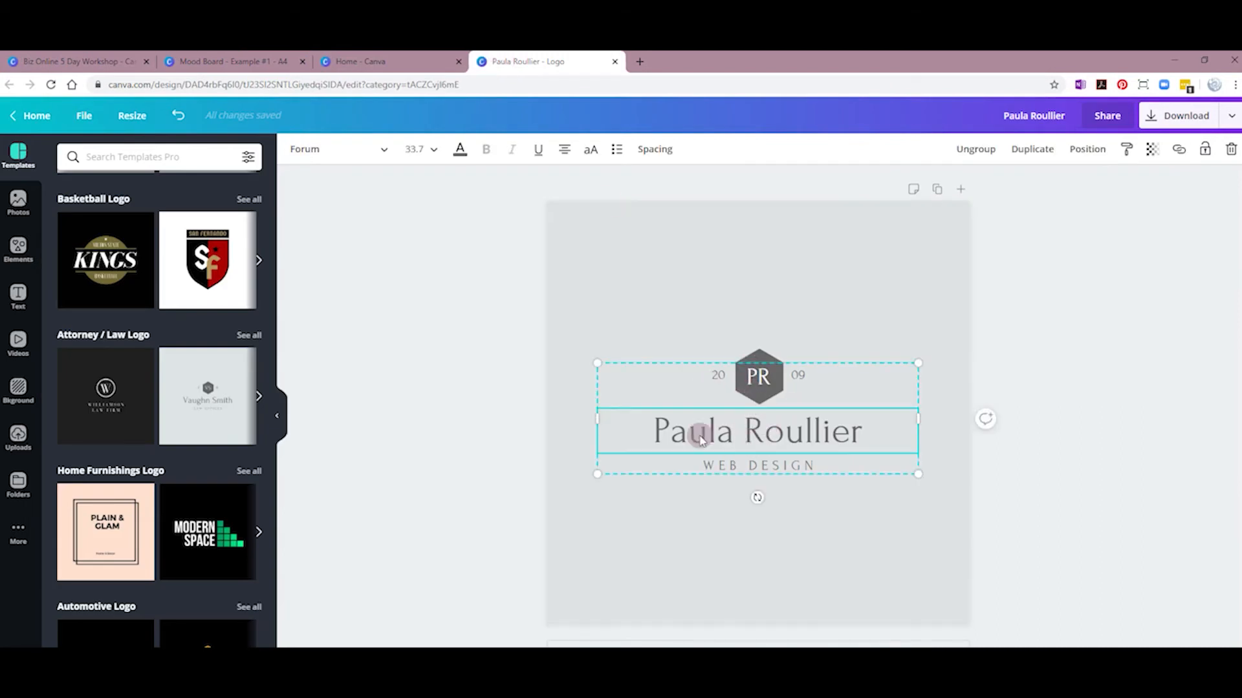
pyautogui.click(459, 151)
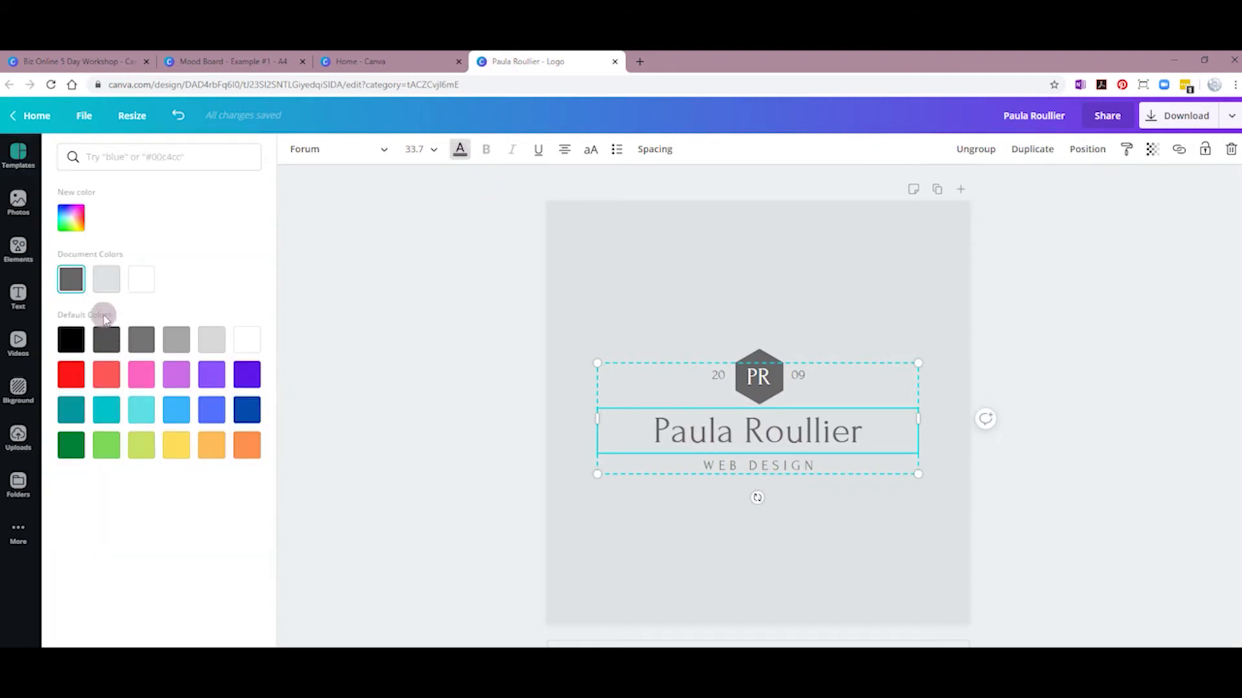
pyautogui.click(76, 223)
pyautogui.click(97, 282)
pyautogui.moveTo(97, 282)
pyautogui.mouseDown()
pyautogui.moveTo(225, 260)
pyautogui.moveTo(155, 298)
pyautogui.moveTo(110, 303)
pyautogui.moveTo(83, 275)
pyautogui.moveTo(87, 287)
pyautogui.mouseUp()
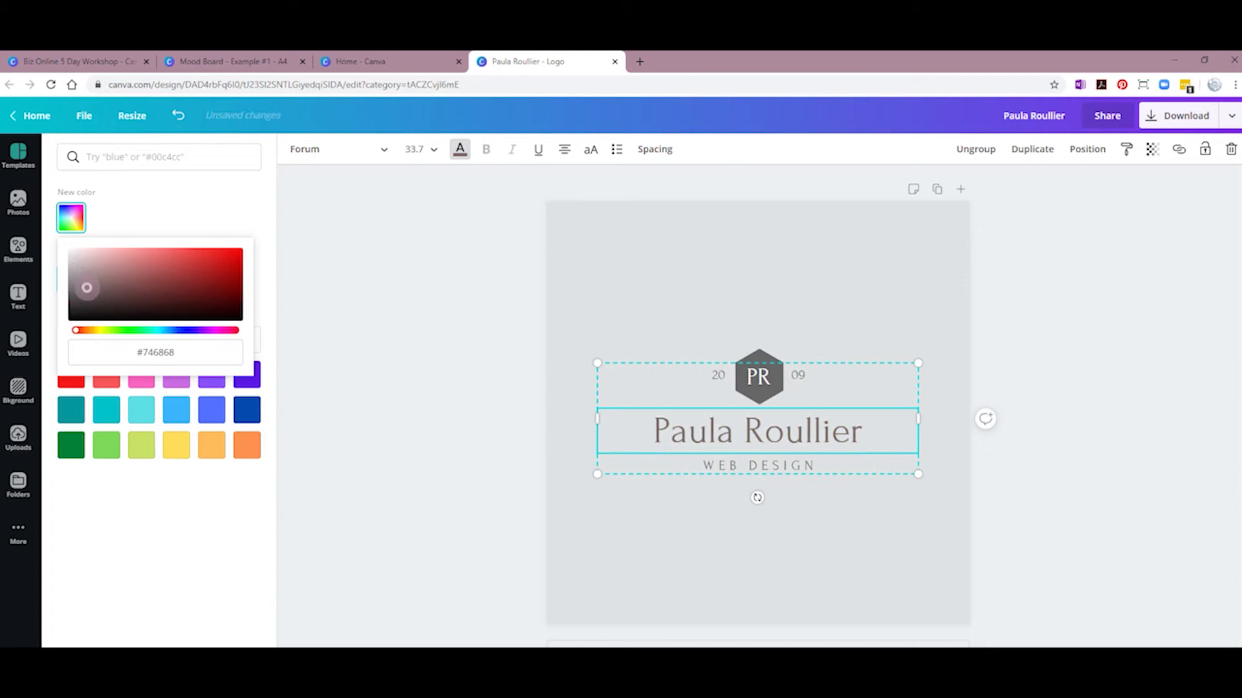
pyautogui.click(138, 330)
pyautogui.click(97, 290)
pyautogui.moveTo(166, 333)
pyautogui.mouseDown()
pyautogui.moveTo(187, 332)
pyautogui.moveTo(170, 333)
pyautogui.mouseUp()
pyautogui.moveTo(97, 291); pyautogui.dragTo(175, 284)
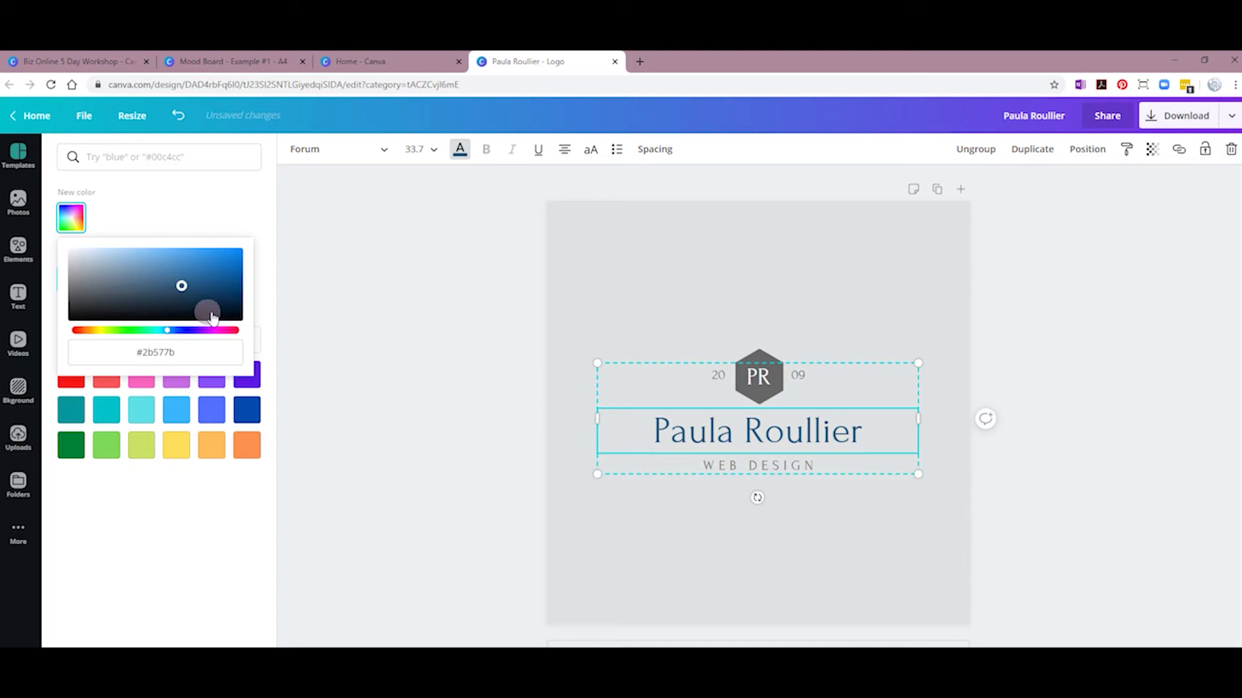
pyautogui.click(397, 361)
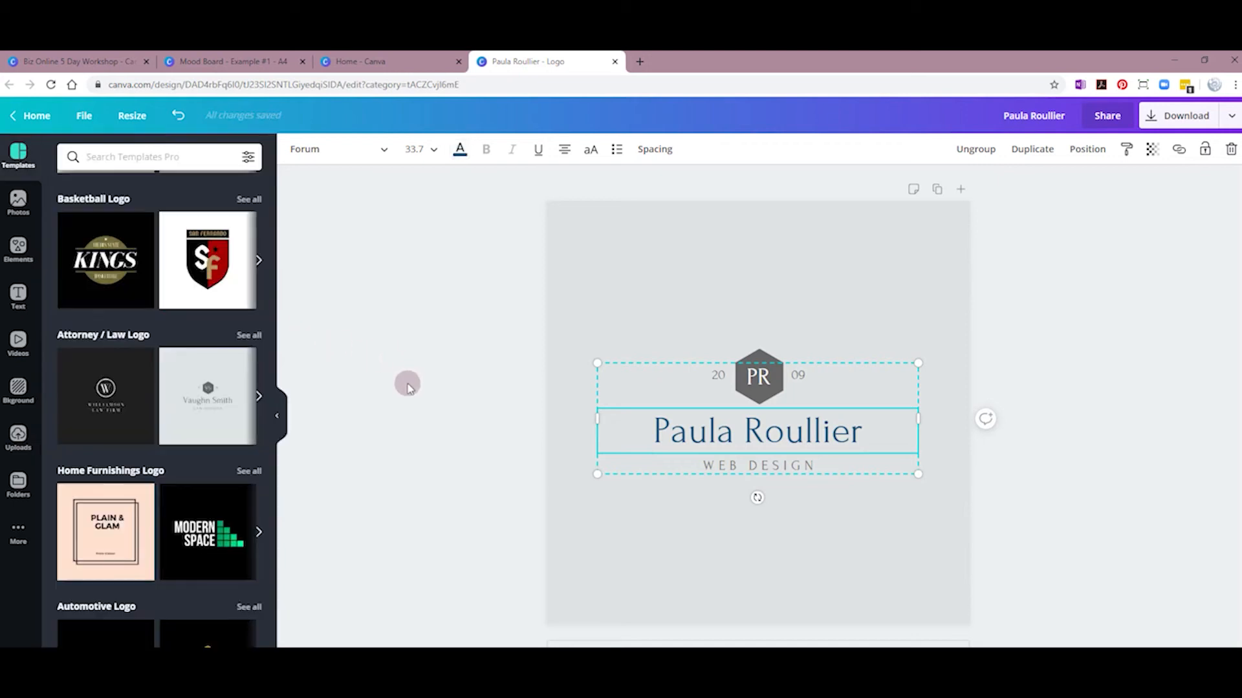
# Step: Apply the dark blue document colour to the logo text and the 20 and 09 years
pyautogui.click(460, 150)
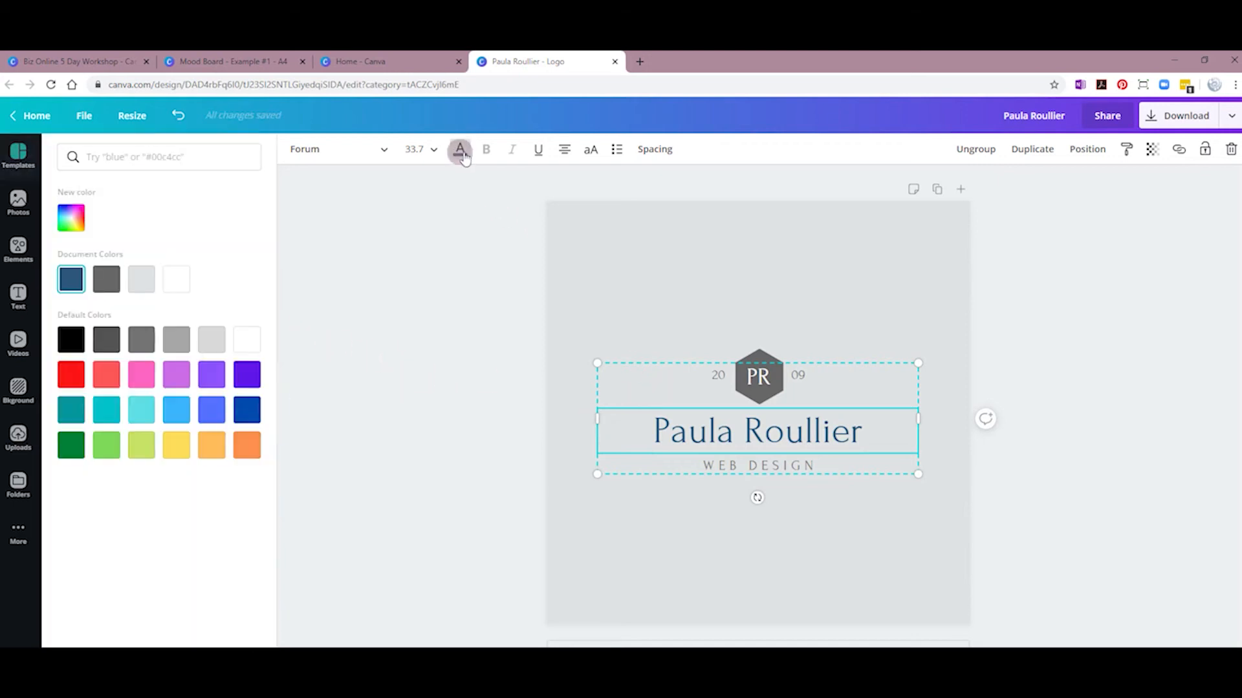
pyautogui.click(78, 286)
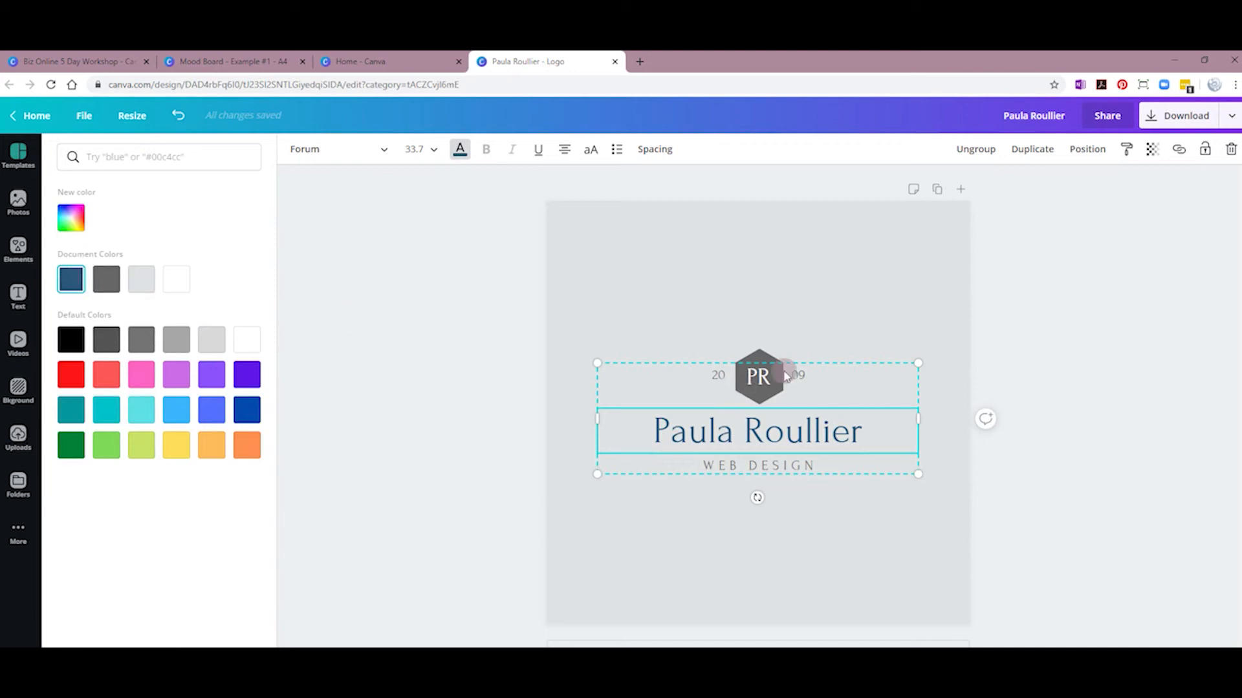
pyautogui.click(765, 389)
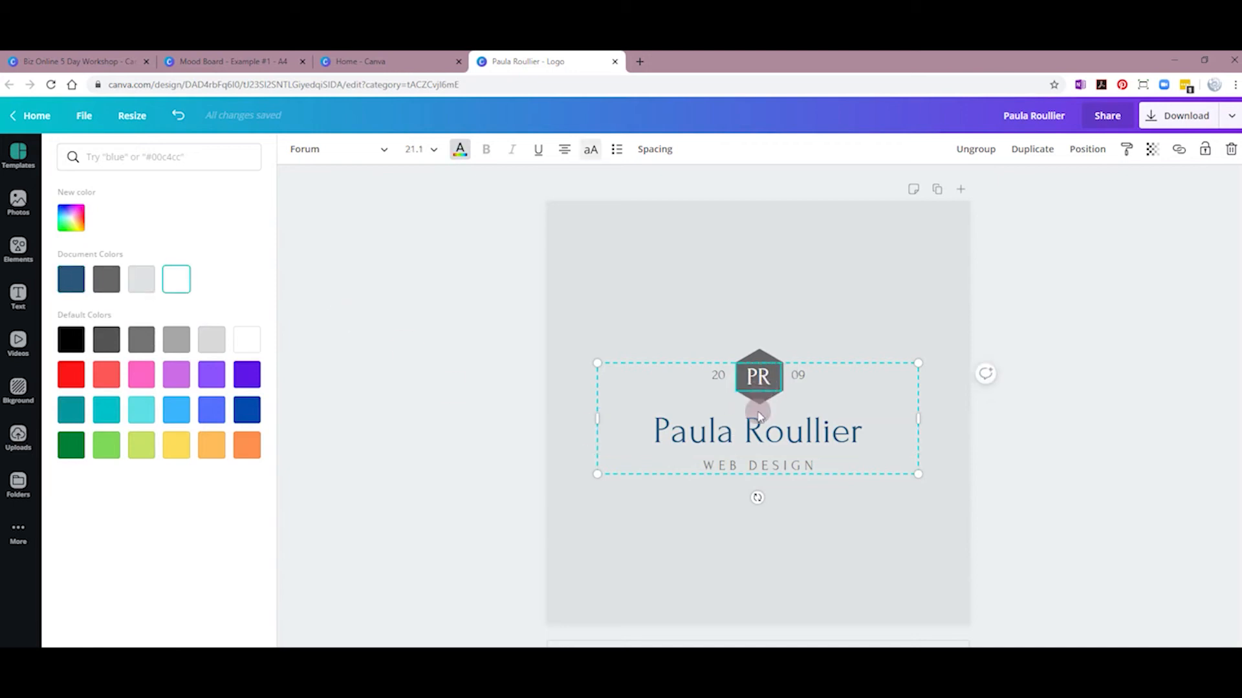
pyautogui.click(715, 465)
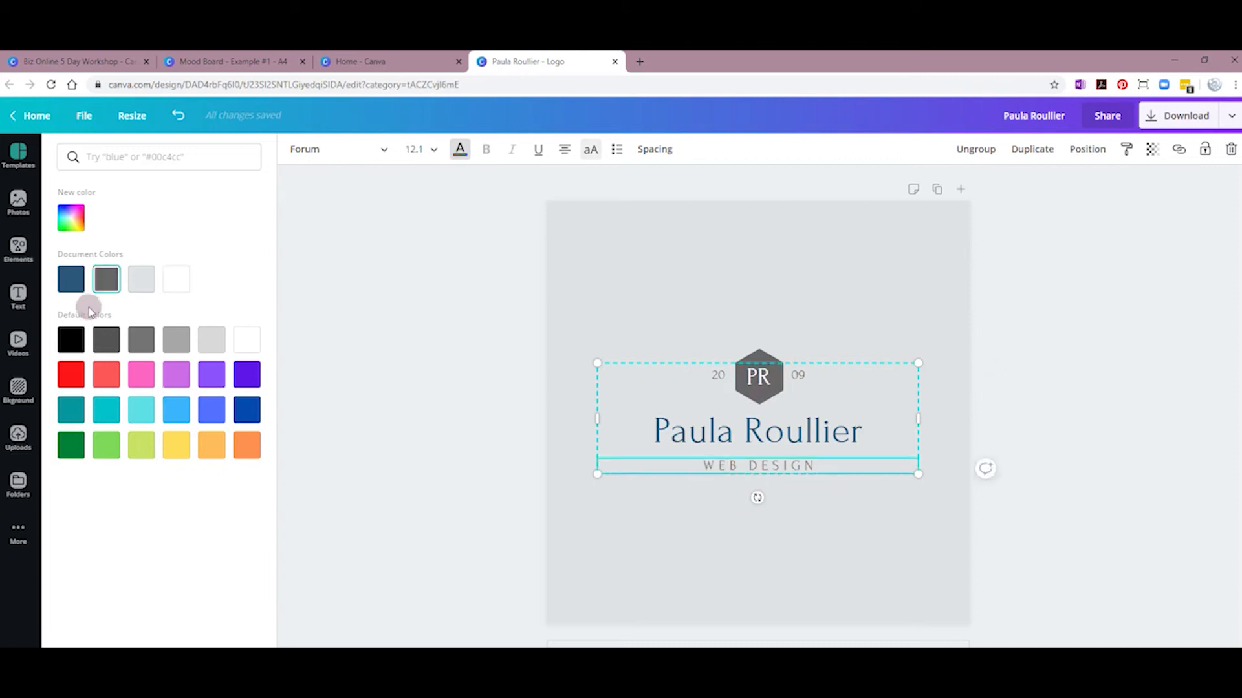
pyautogui.click(718, 377)
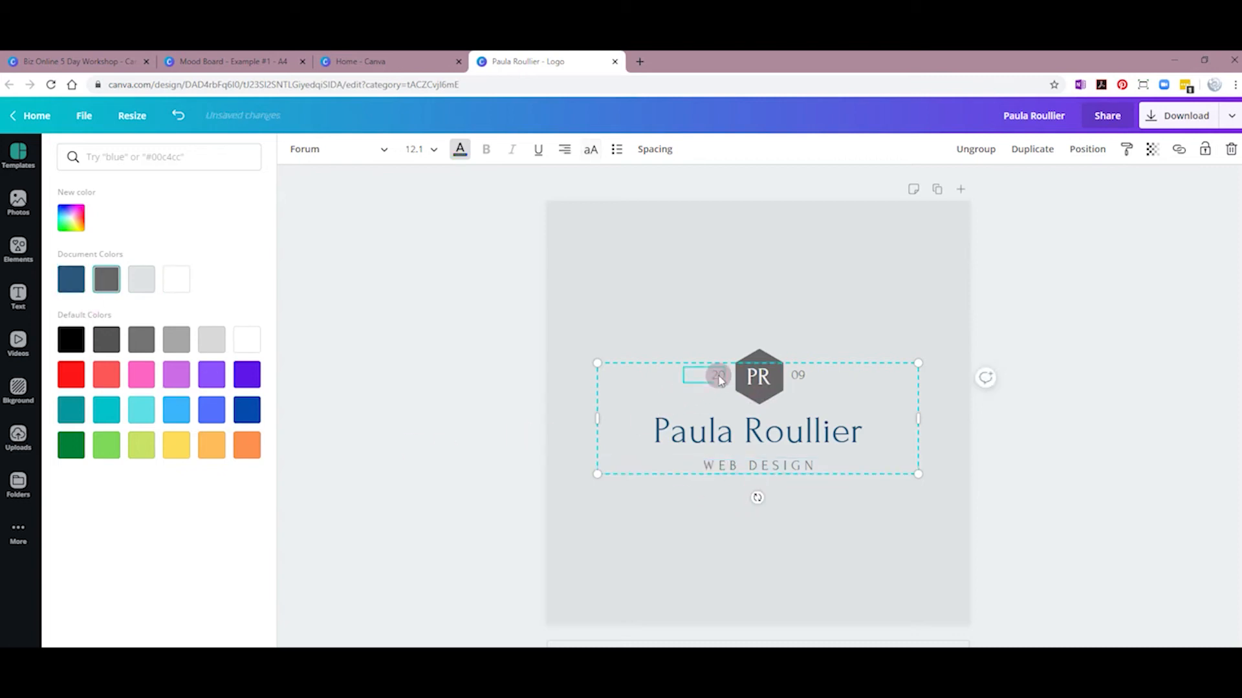
pyautogui.click(71, 279)
pyautogui.click(812, 378)
pyautogui.click(71, 279)
# Step: Turn the PR hexagon shape from grey to the same dark blue
pyautogui.click(751, 372)
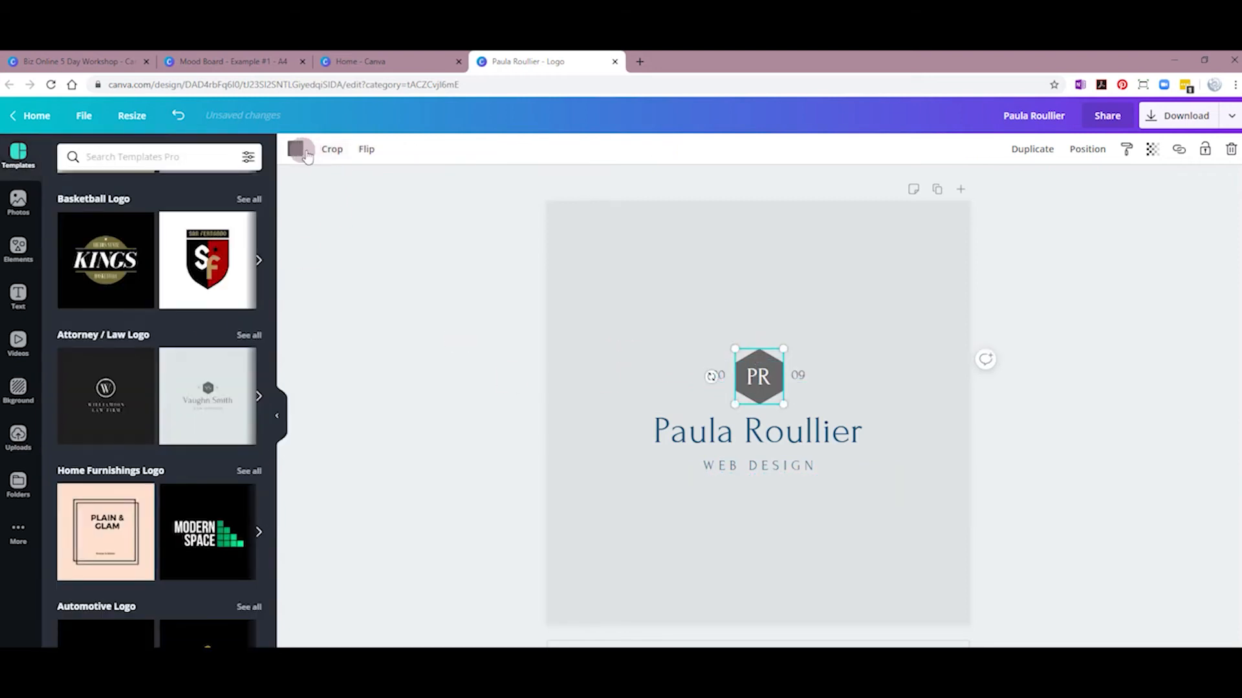
pyautogui.click(304, 153)
pyautogui.click(71, 279)
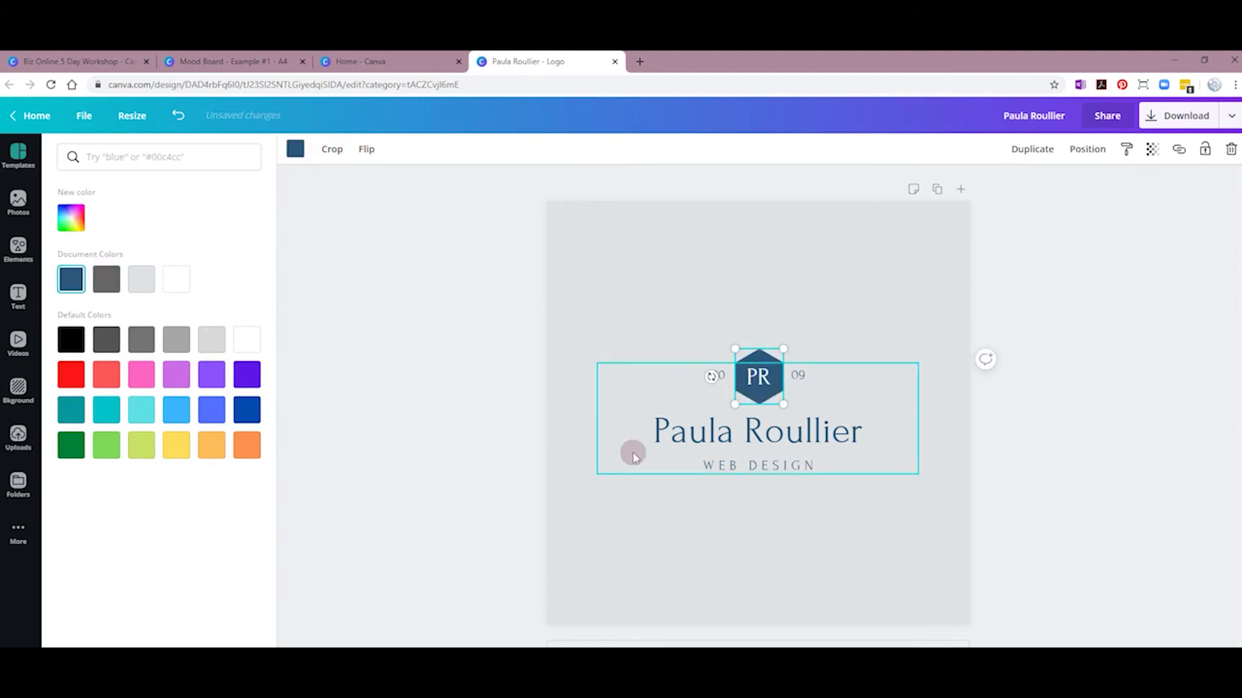
pyautogui.click(640, 521)
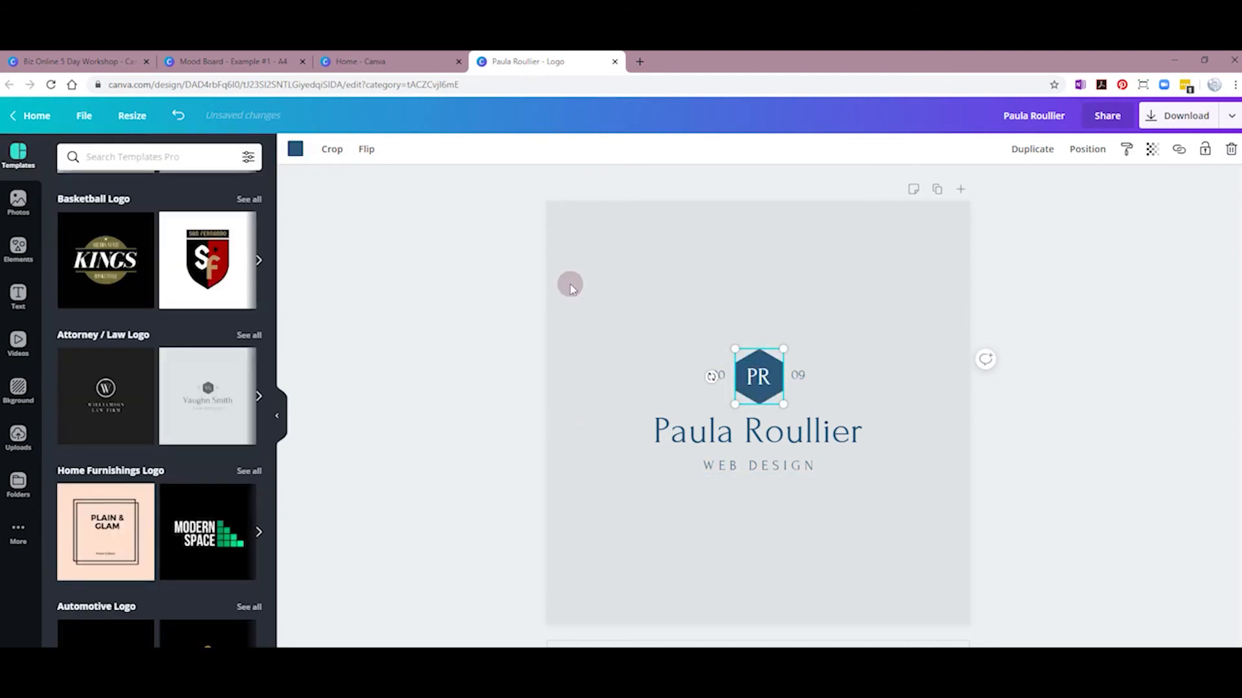
pyautogui.click(590, 253)
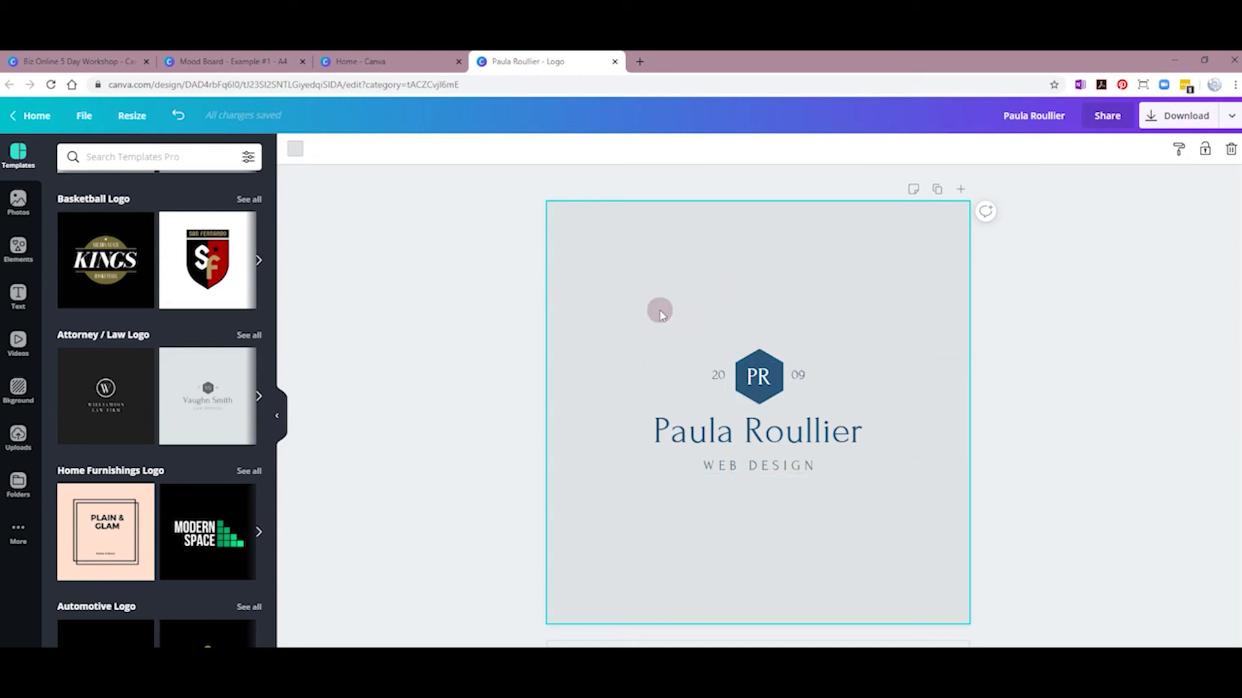
# Step: Set the logo page background colour to white
pyautogui.click(297, 150)
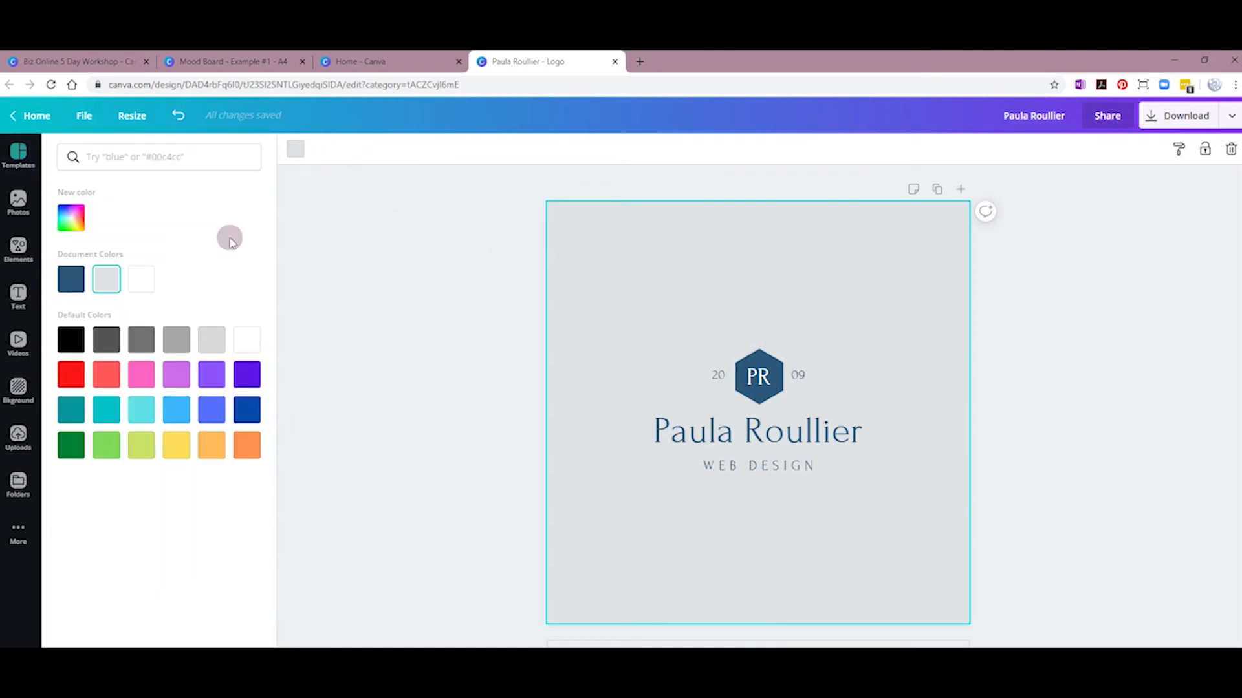
pyautogui.click(143, 282)
pyautogui.click(484, 291)
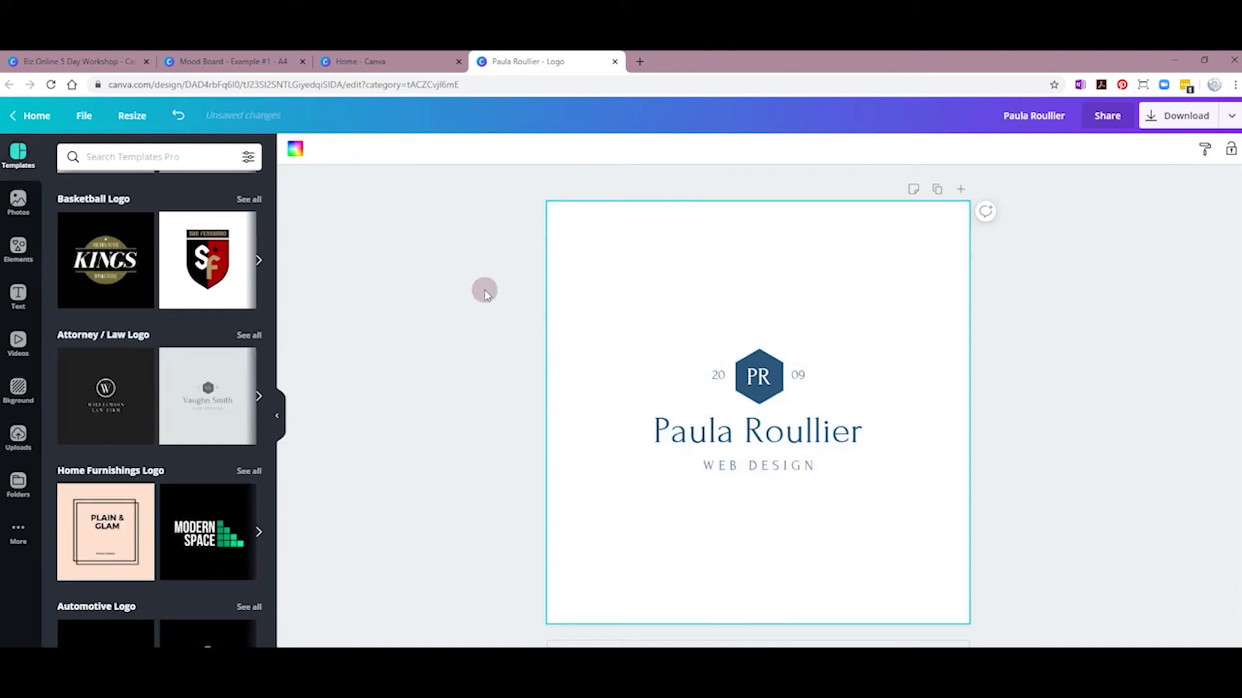
# Step: Toggle the Transparent background option in the Download settings
pyautogui.click(1229, 117)
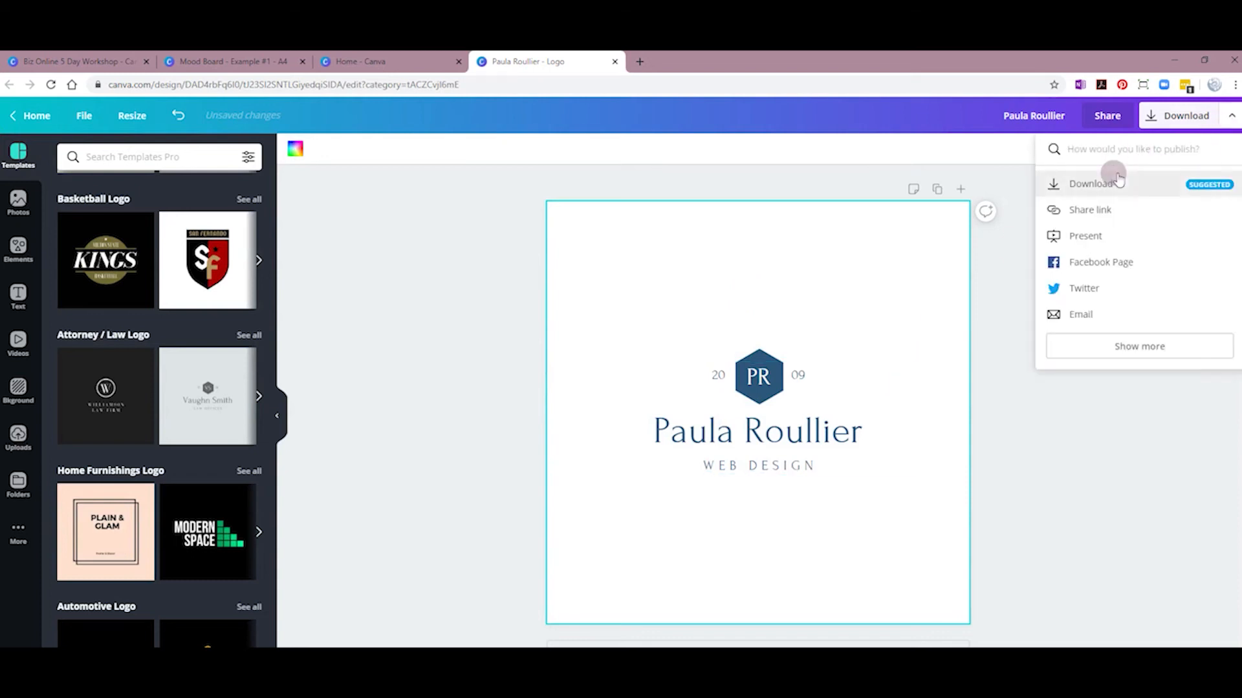
pyautogui.click(1112, 175)
pyautogui.click(1052, 284)
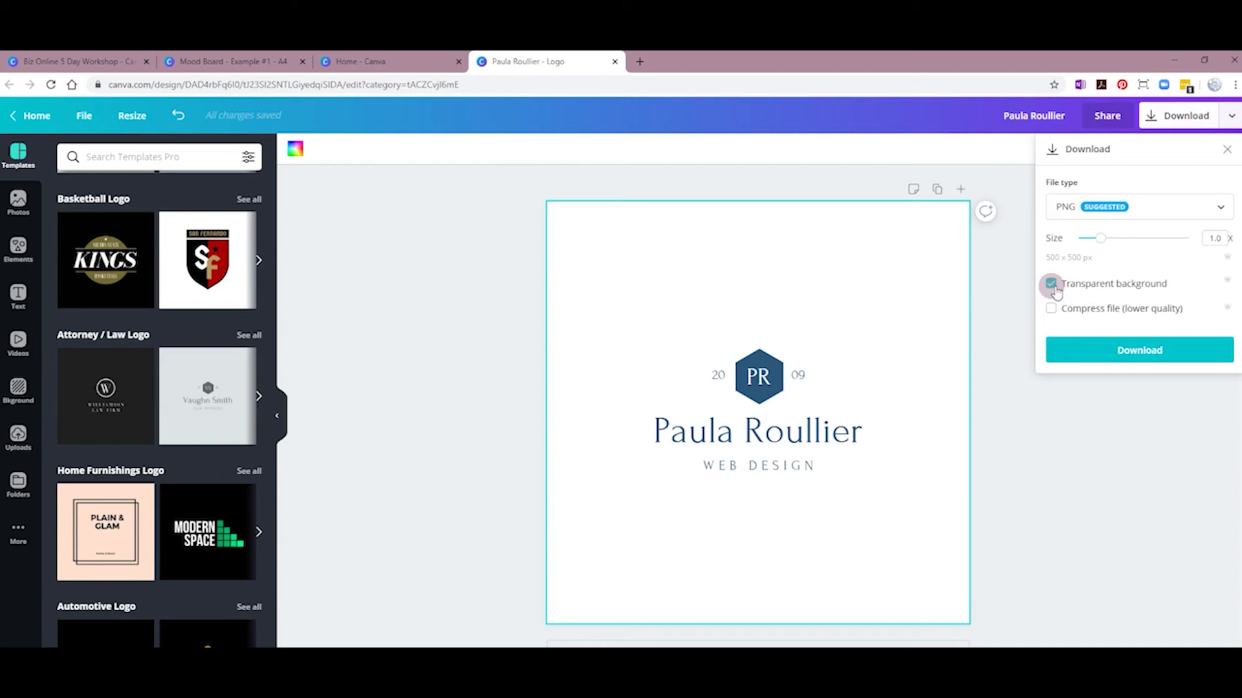
pyautogui.click(1045, 438)
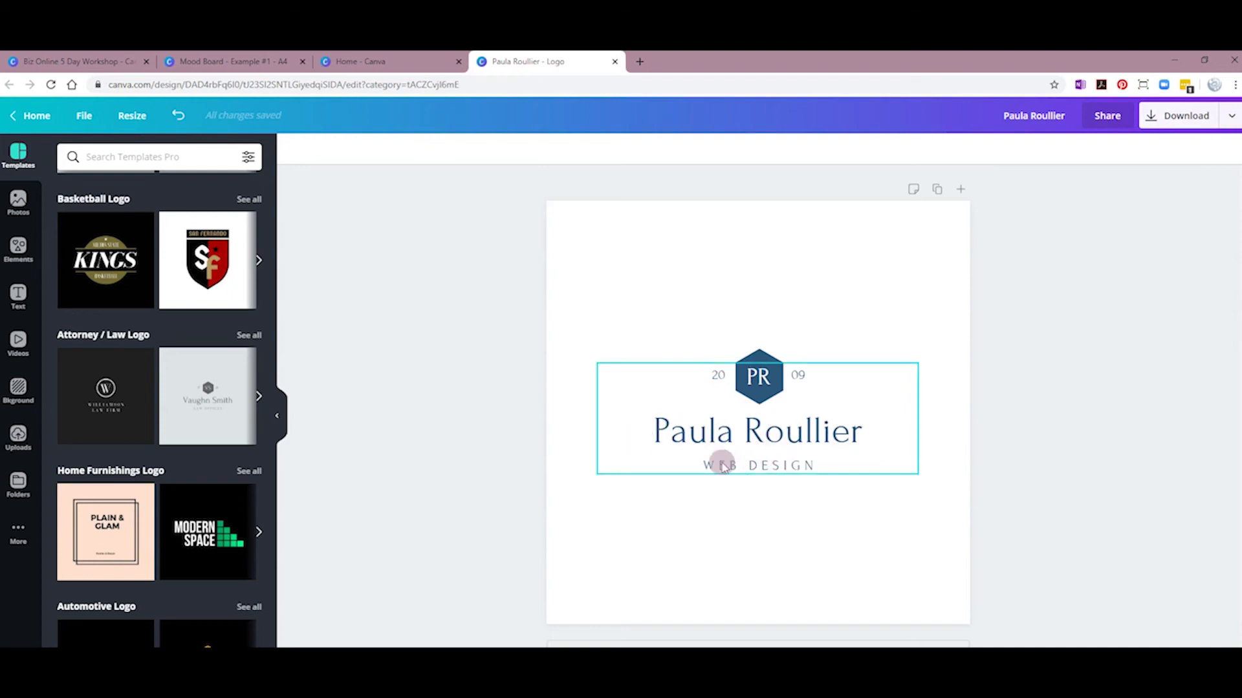
# Step: Make two copies of the logo page for the Horizontal Logo and Avatar pages, then select the Avatar page
pyautogui.click(939, 193)
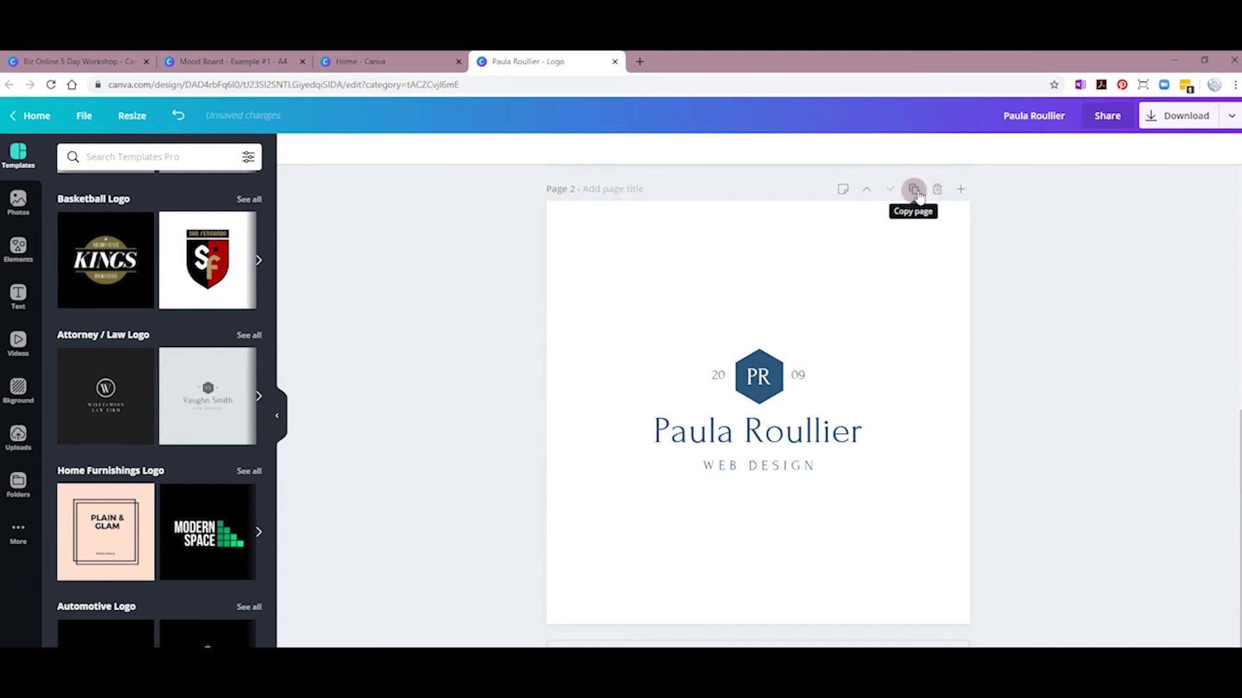
pyautogui.click(881, 351)
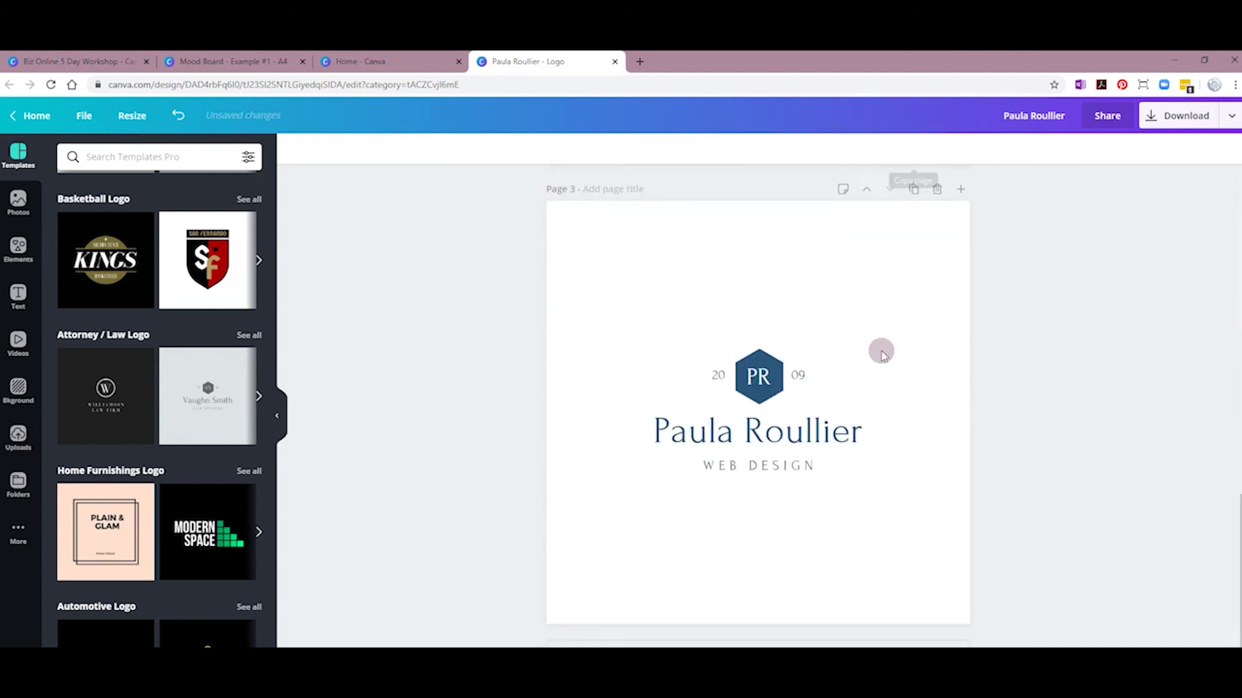
pyautogui.scroll(4, 772, 381)
pyautogui.scroll(3, 771, 386)
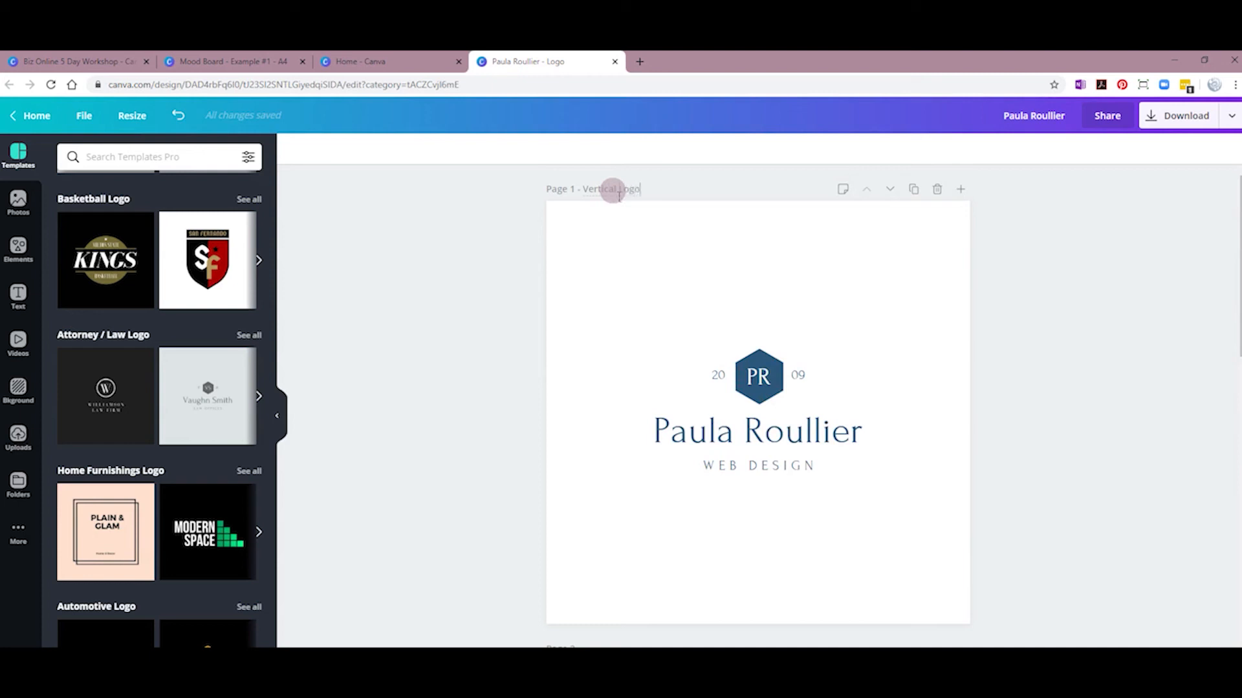
pyautogui.scroll(-5, 663, 449)
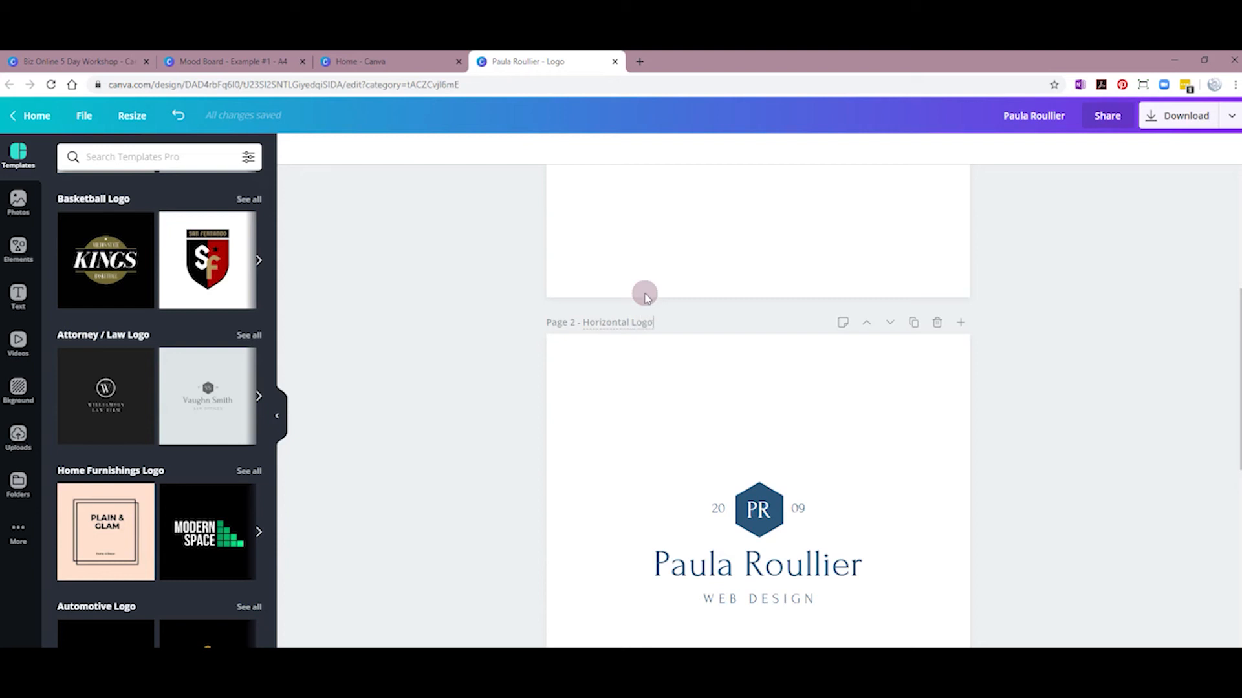
pyautogui.scroll(-4, 656, 309)
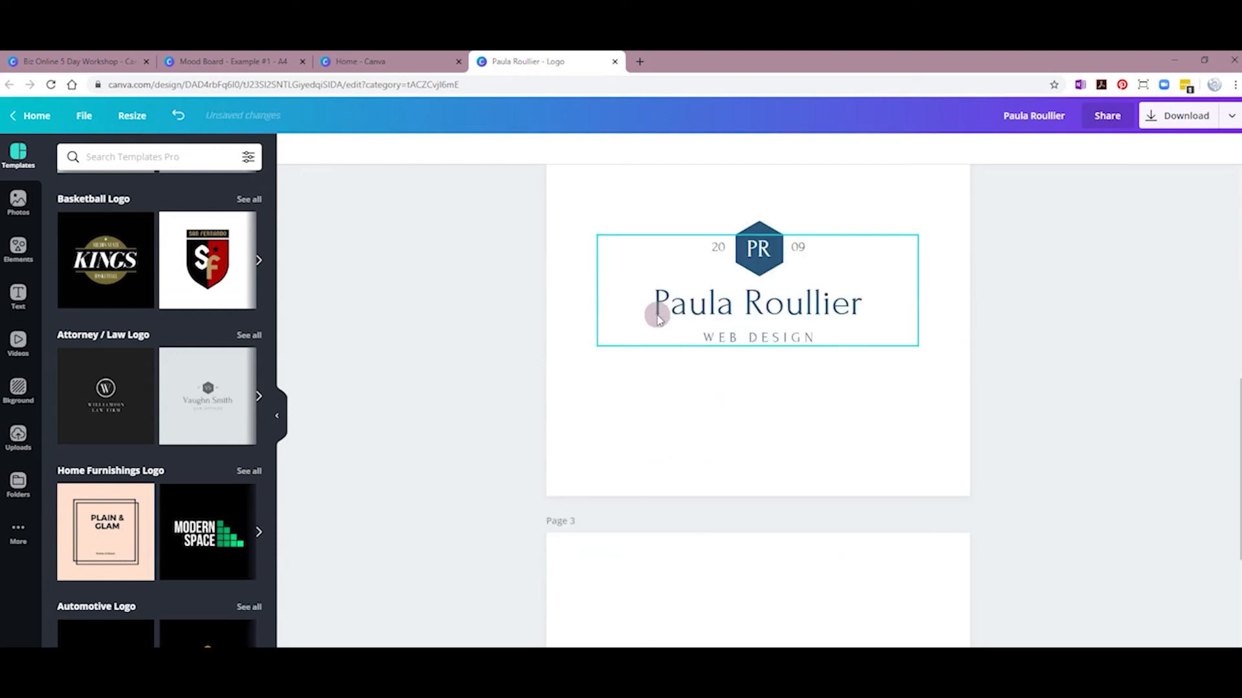
pyautogui.scroll(-2, 582, 492)
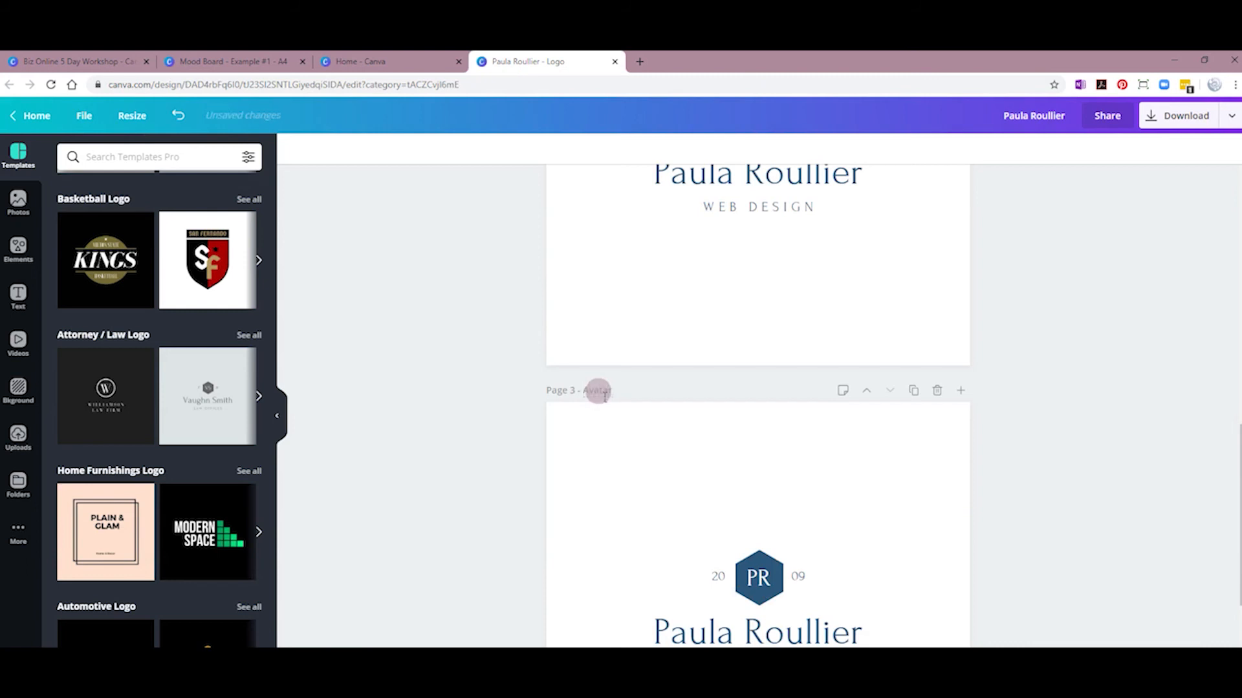
pyautogui.scroll(-2, 604, 394)
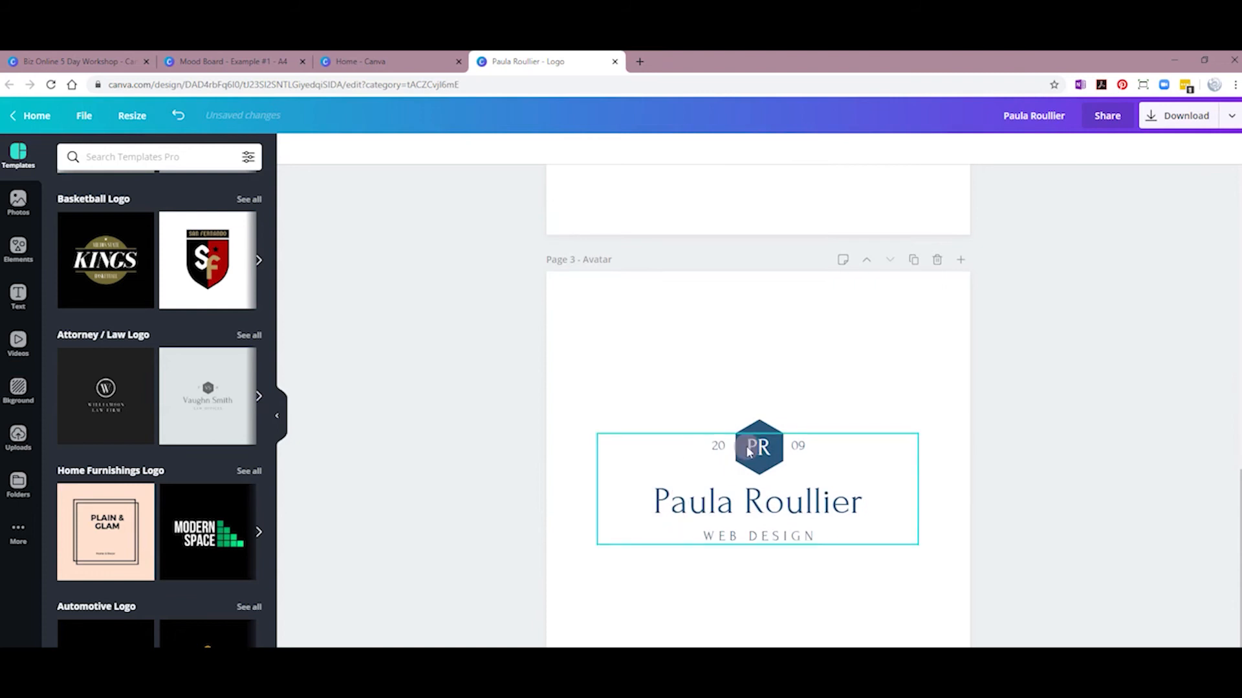
pyautogui.click(726, 562)
# Step: Ungroup the Avatar page logo and delete the name, WEB DESIGN, 20 and 09 texts
pyautogui.scroll(-1, 731, 557)
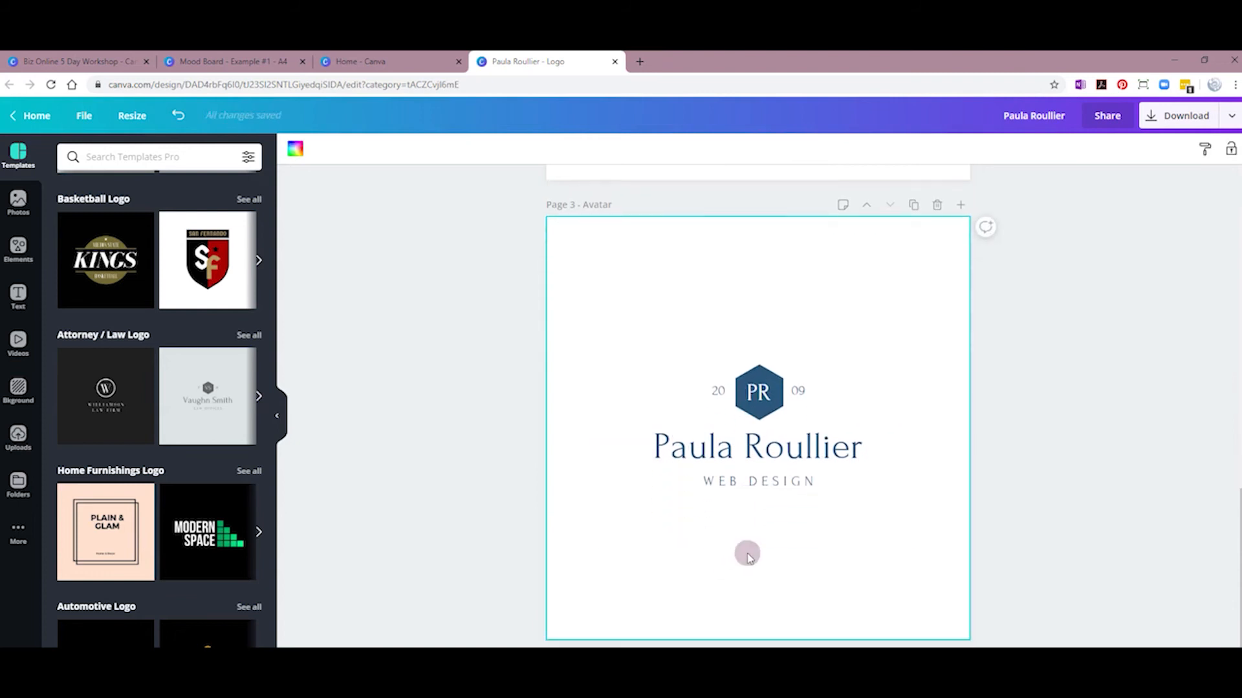
pyautogui.click(686, 453)
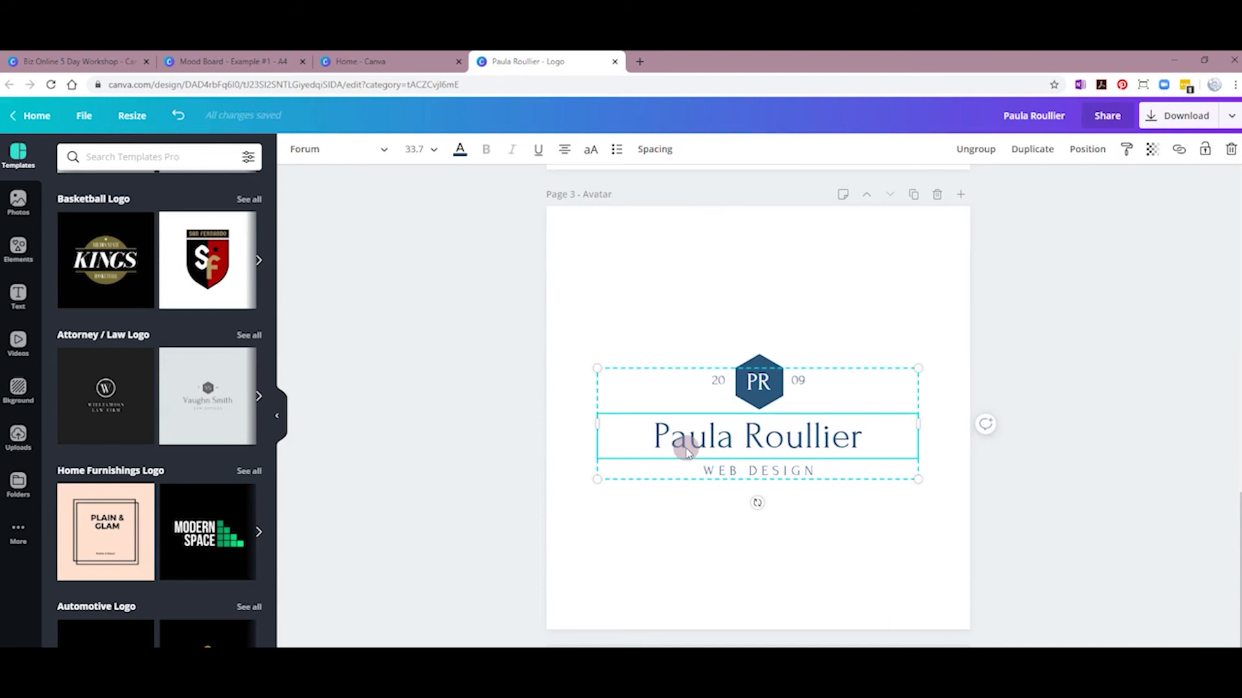
pyautogui.click(687, 452)
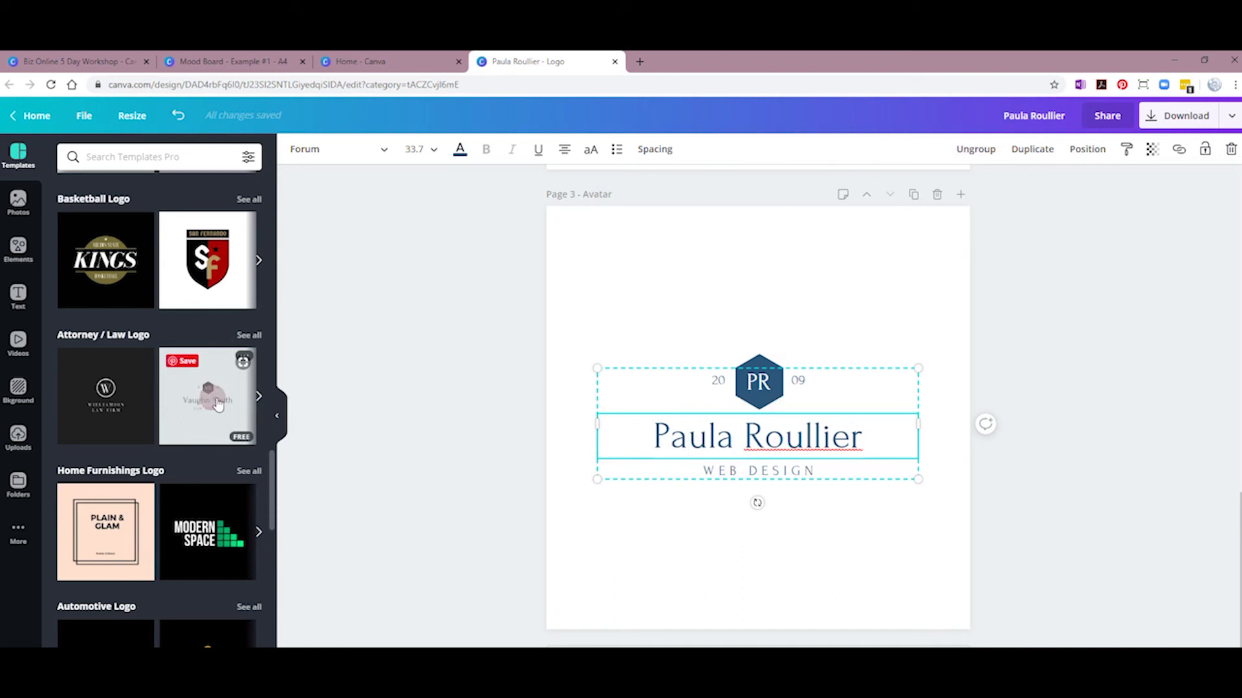
pyautogui.click(978, 150)
pyautogui.click(755, 490)
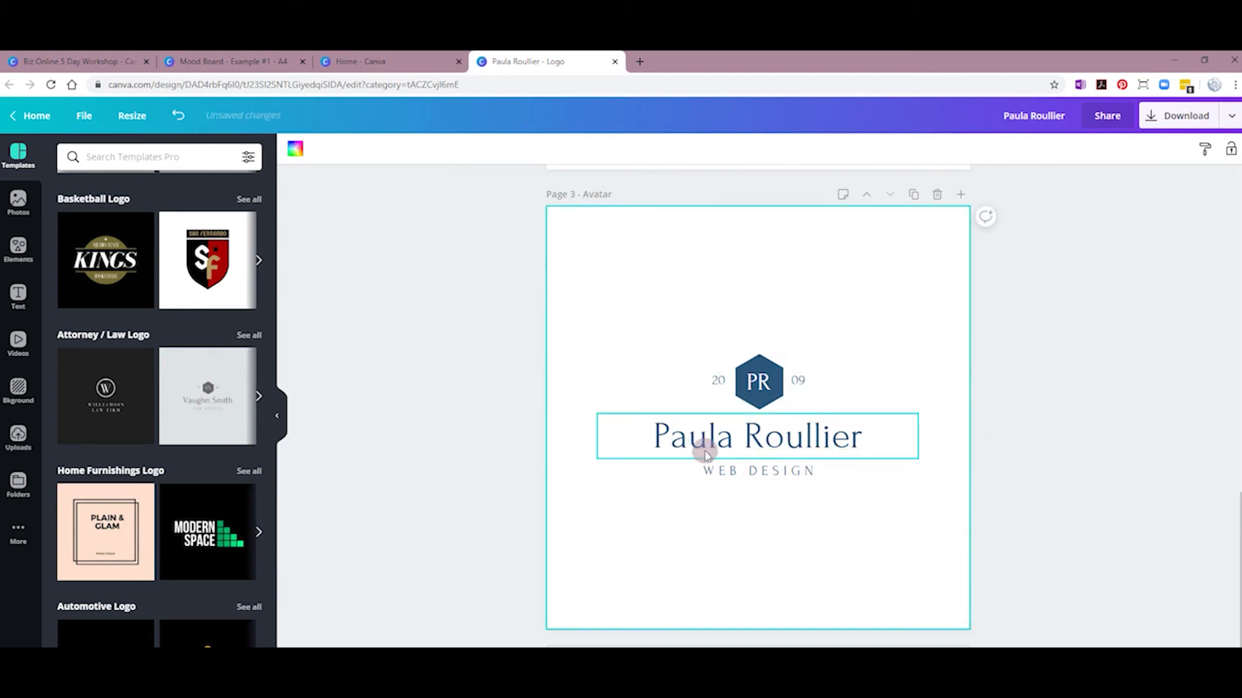
pyautogui.click(704, 452)
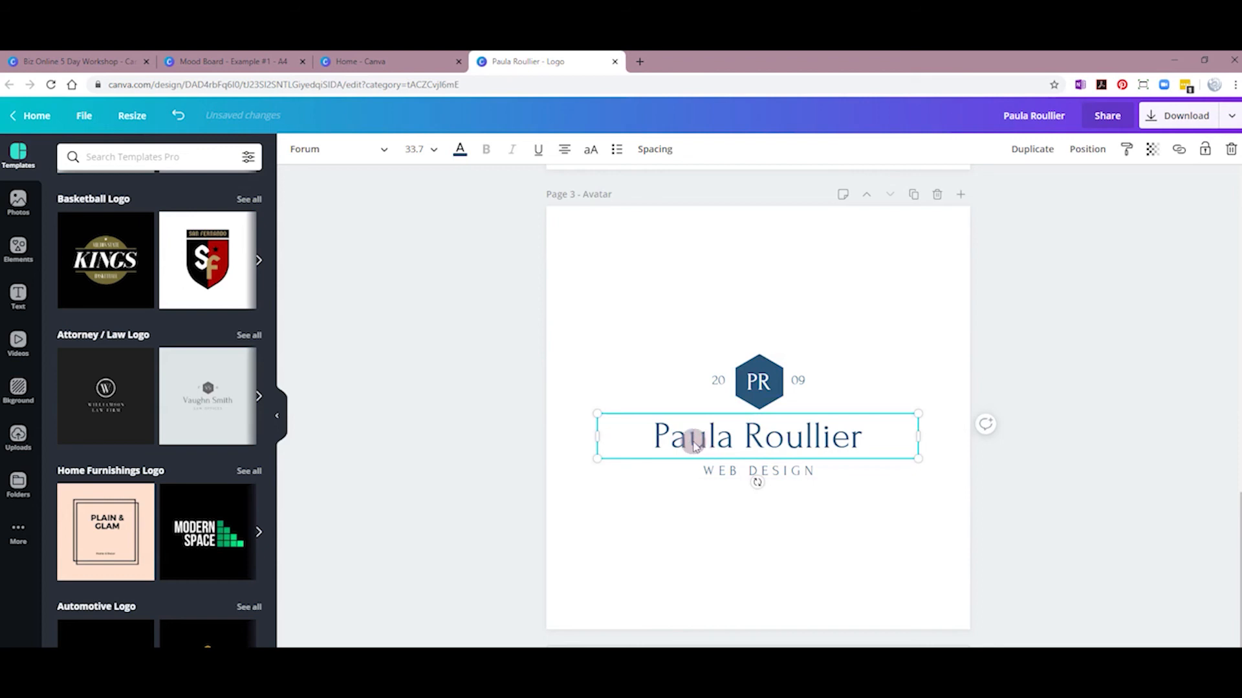
pyautogui.press('Delete')
pyautogui.click(706, 469)
pyautogui.press('Delete')
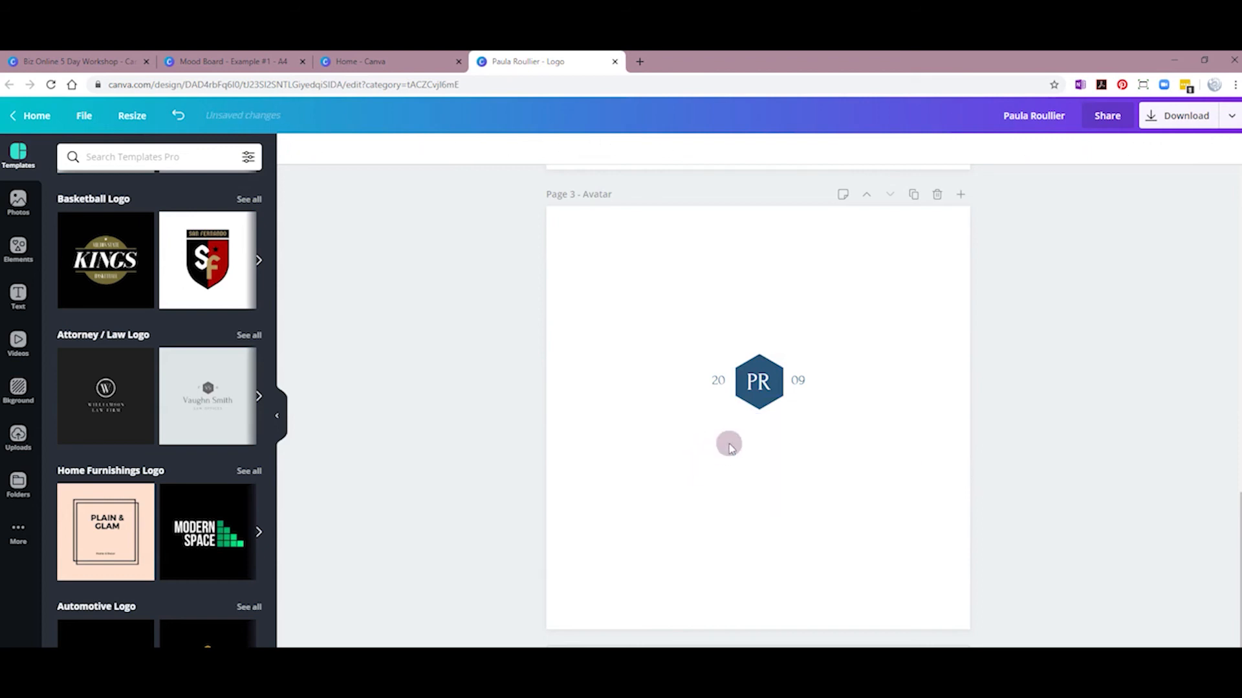
pyautogui.click(716, 381)
pyautogui.press('Delete')
pyautogui.click(798, 381)
pyautogui.press('Delete')
# Step: Group the hexagon with the PR letters, enlarge the badge and centre it
pyautogui.moveTo(698, 330); pyautogui.dragTo(828, 436)
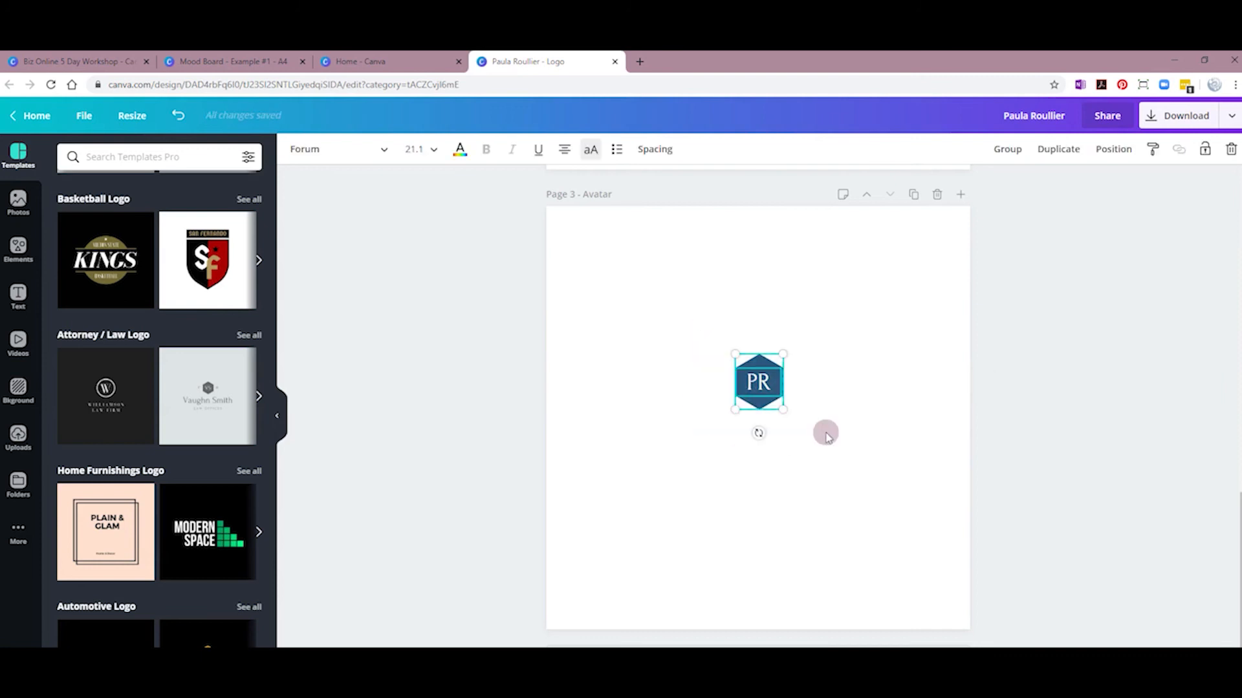
pyautogui.click(1010, 150)
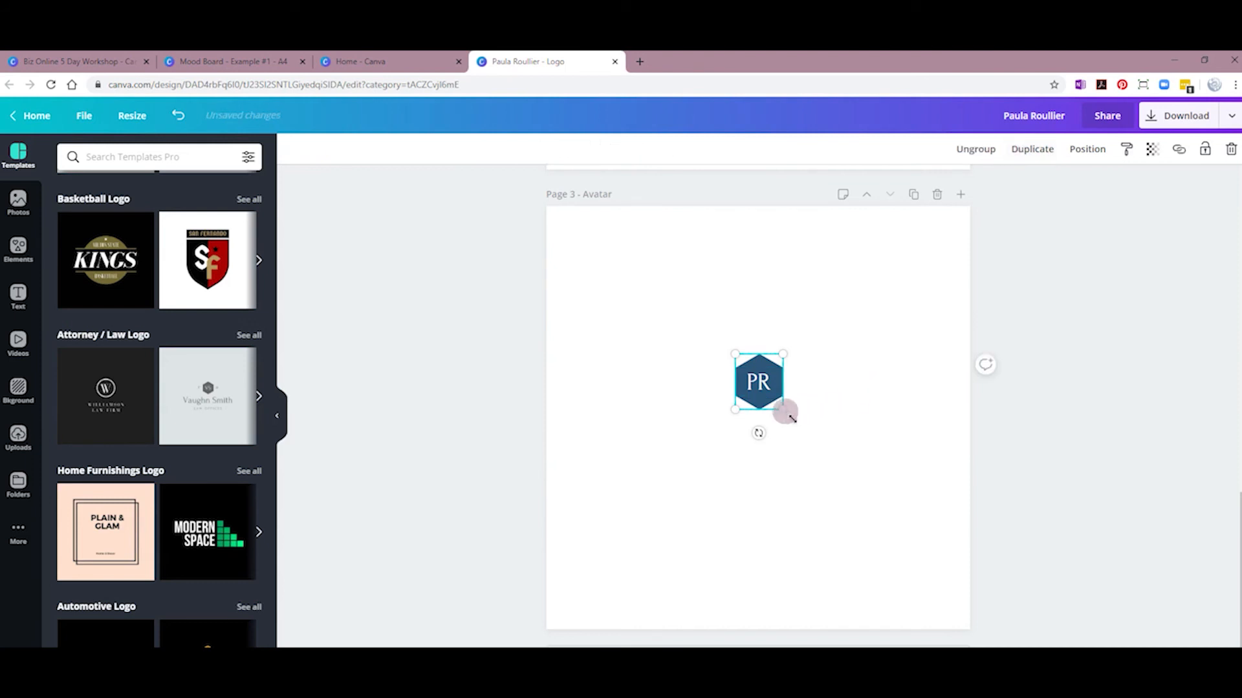
pyautogui.moveTo(790, 415); pyautogui.dragTo(876, 486)
pyautogui.moveTo(802, 460); pyautogui.dragTo(757, 463)
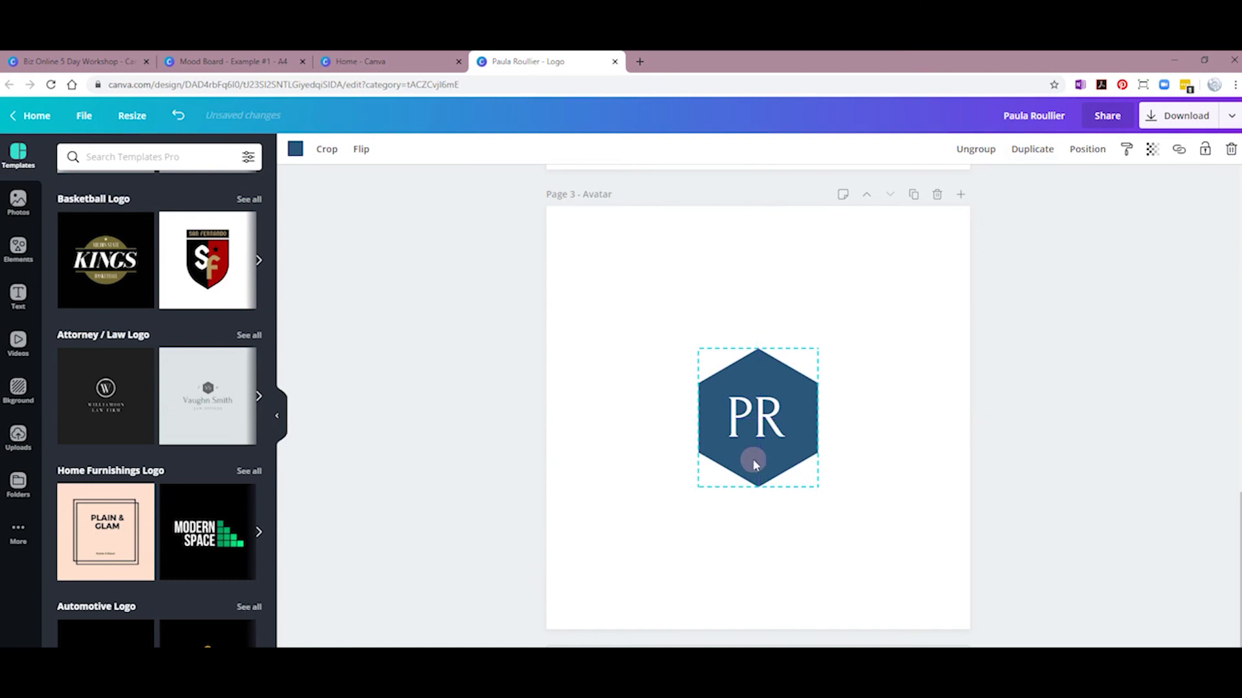
pyautogui.click(660, 489)
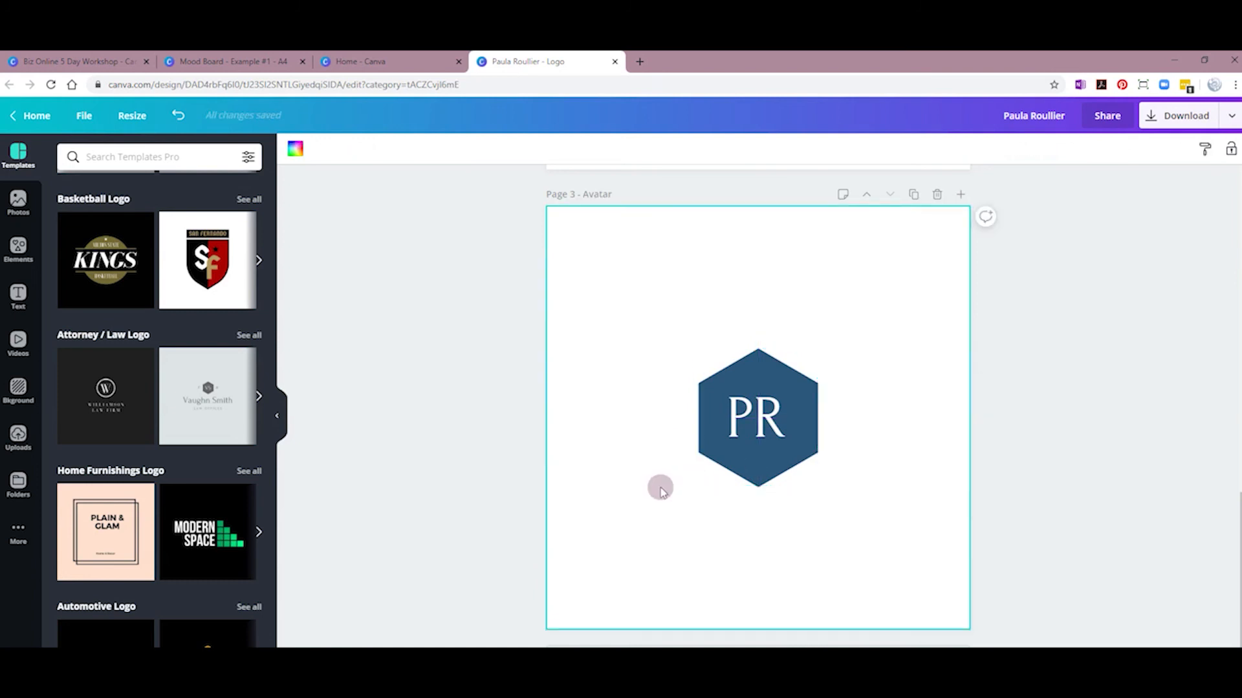
# Step: Ungroup the Horizontal Logo and try left, right and centre alignment on the name and tagline, ending left-aligned
pyautogui.scroll(8, 659, 489)
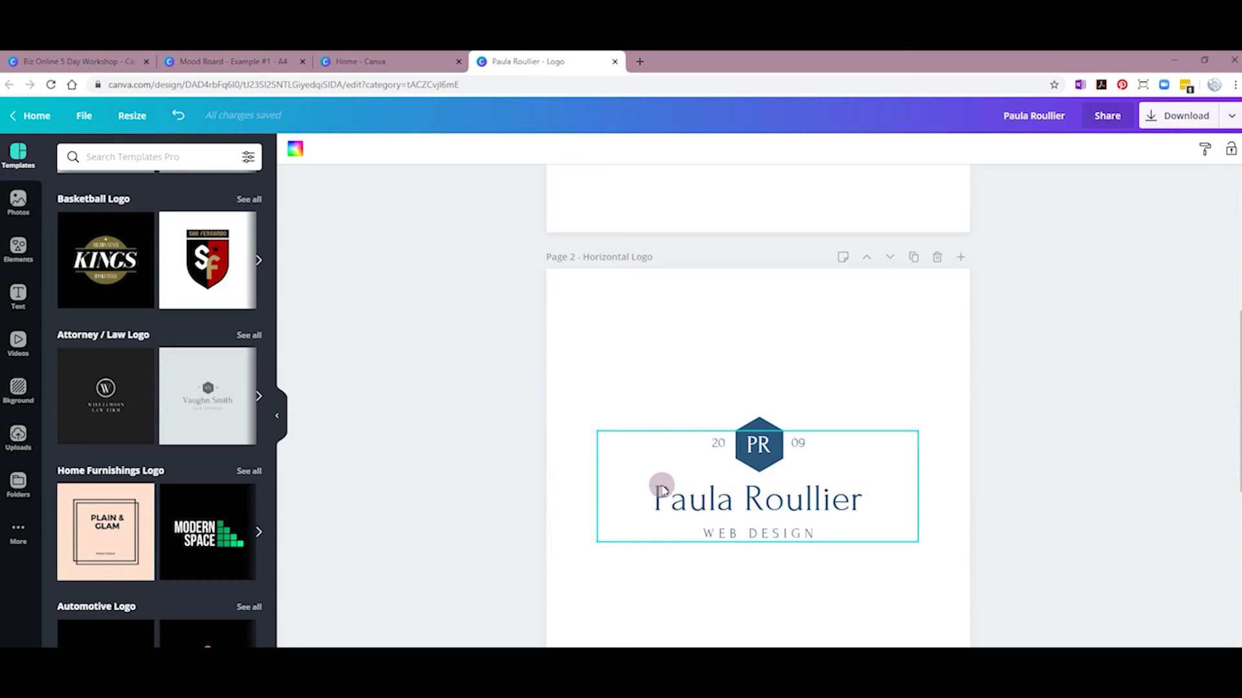
pyautogui.scroll(-2, 686, 495)
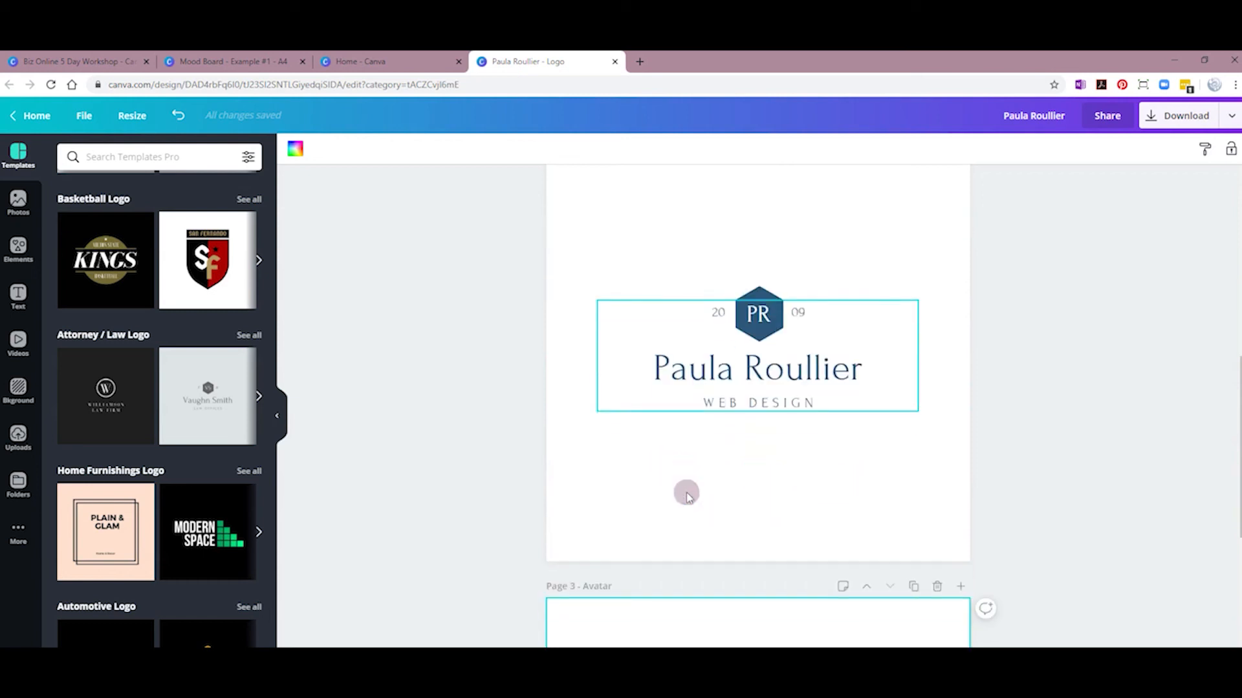
pyautogui.click(717, 382)
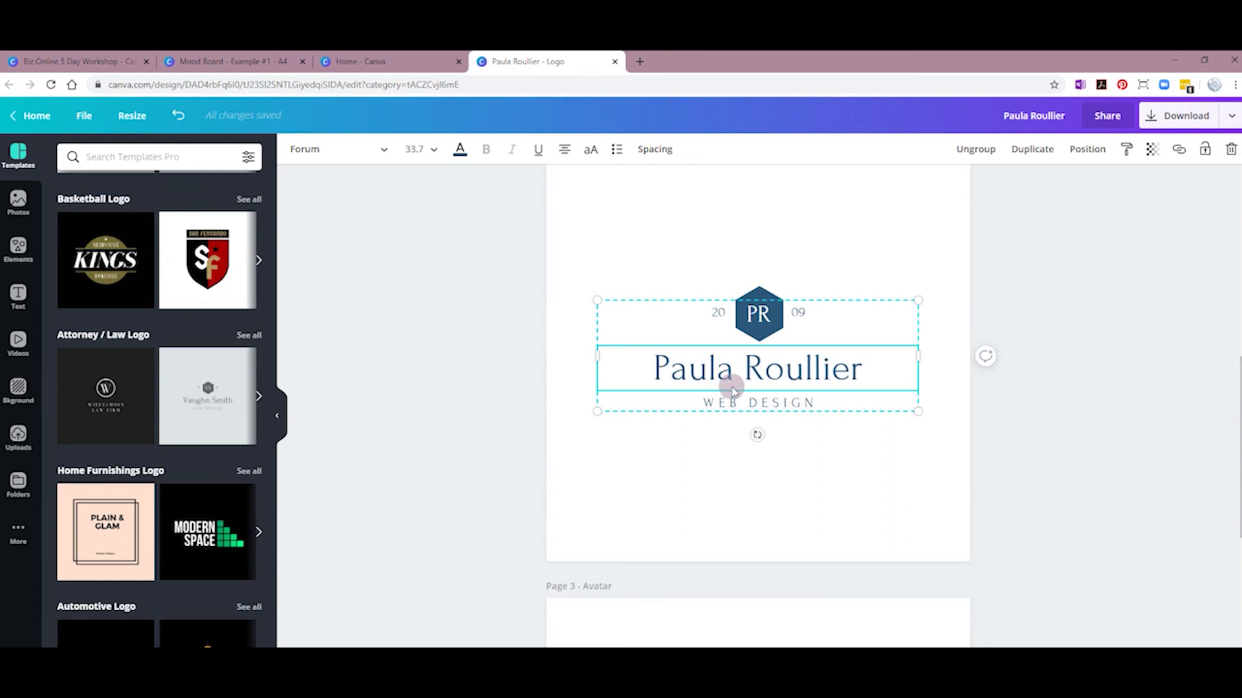
pyautogui.click(977, 152)
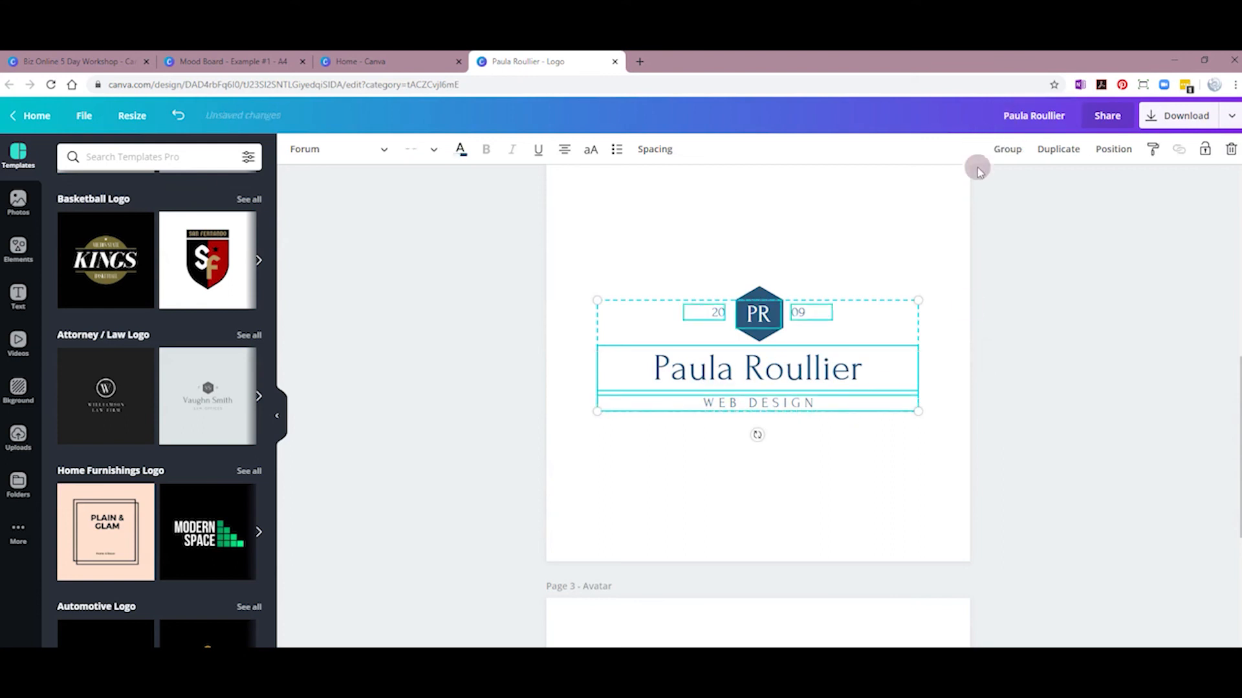
pyautogui.click(787, 479)
pyautogui.click(698, 380)
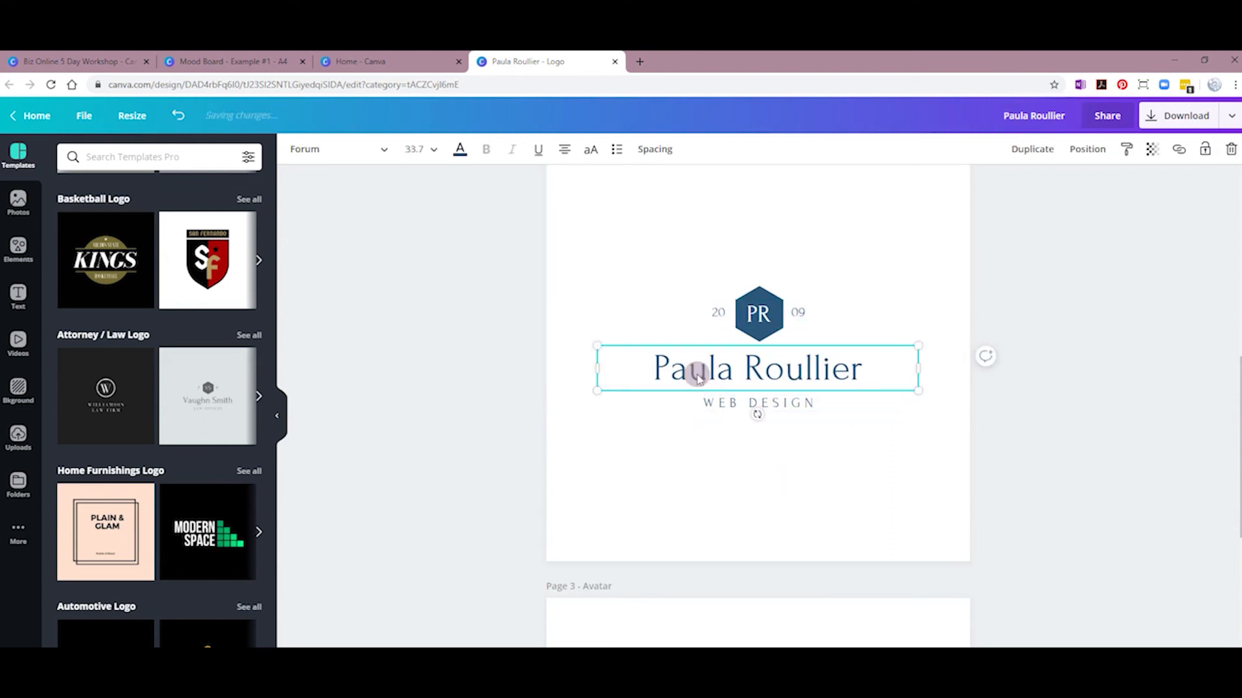
pyautogui.keyDown('shift'); pyautogui.click(701, 403); pyautogui.keyUp('shift')
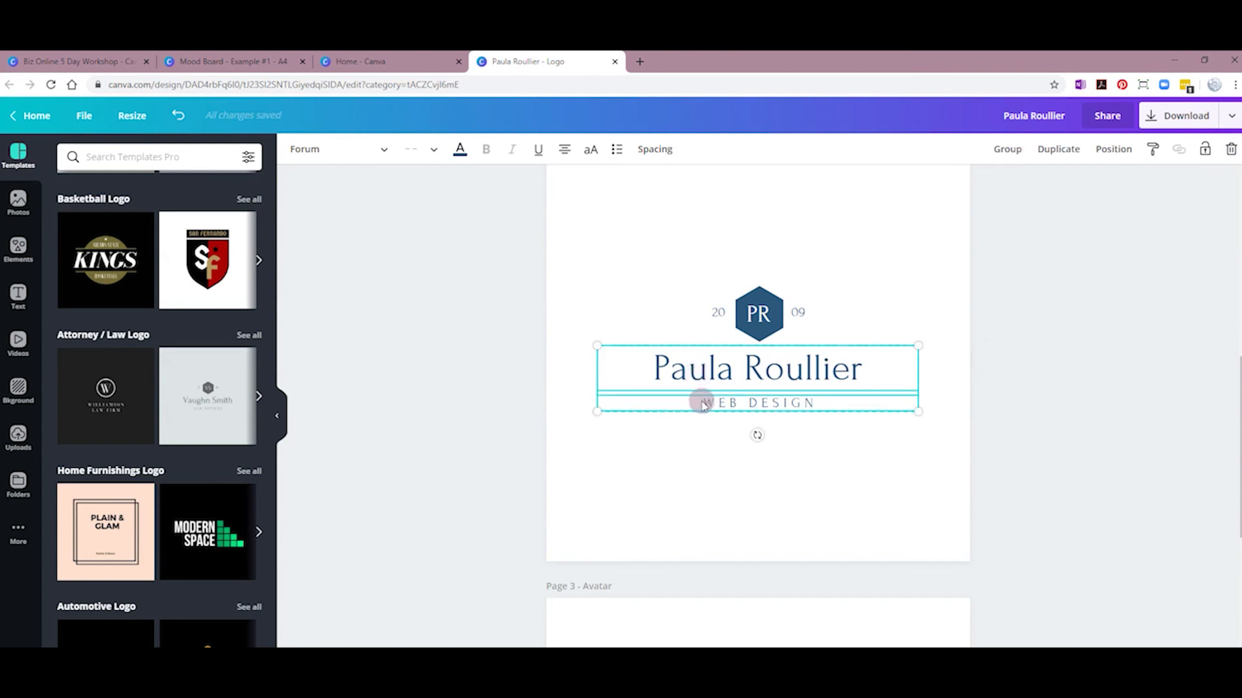
pyautogui.click(566, 150)
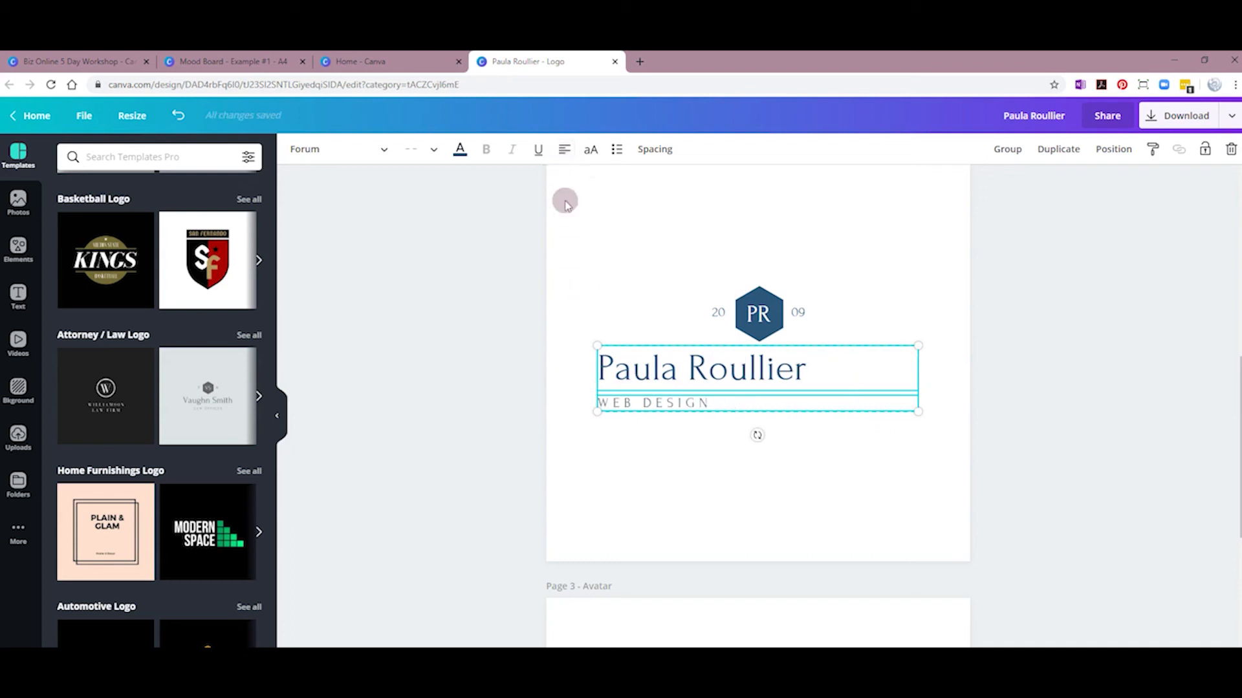
pyautogui.click(566, 151)
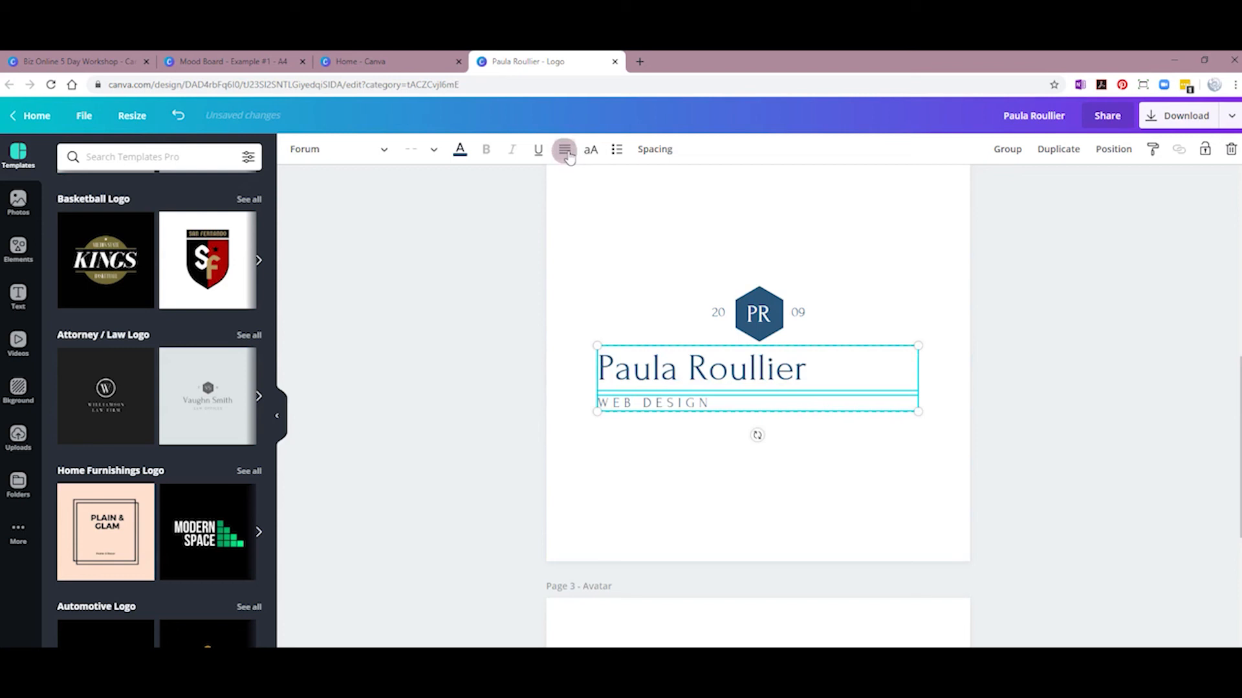
pyautogui.click(567, 152)
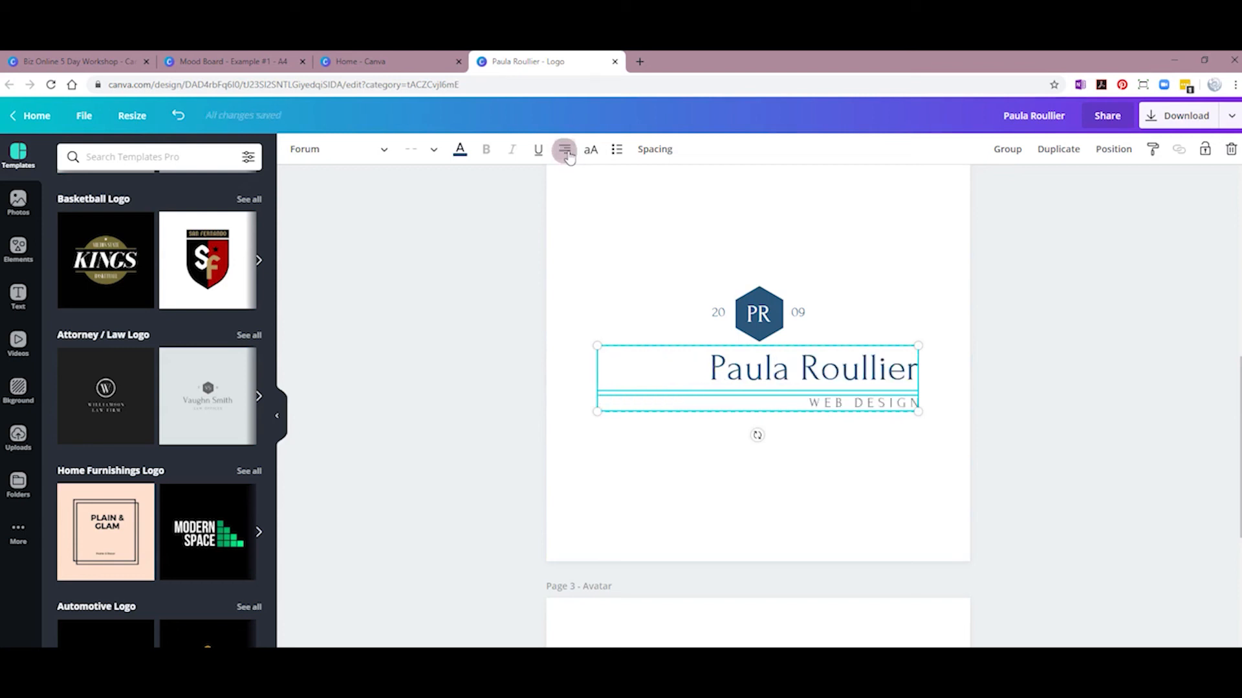
pyautogui.click(567, 153)
pyautogui.click(566, 152)
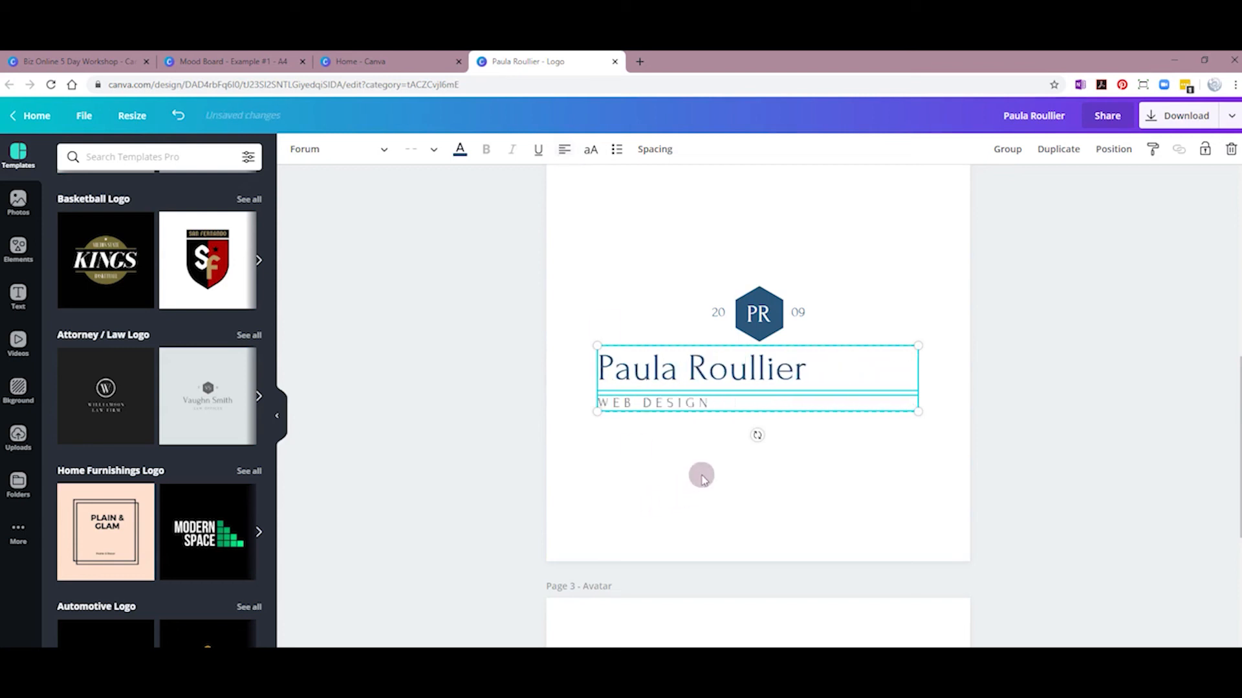
# Step: Move the name and WEB DESIGN lines together to the right
pyautogui.click(860, 472)
pyautogui.click(626, 370)
pyautogui.keyDown('shift'); pyautogui.click(626, 402); pyautogui.keyUp('shift')
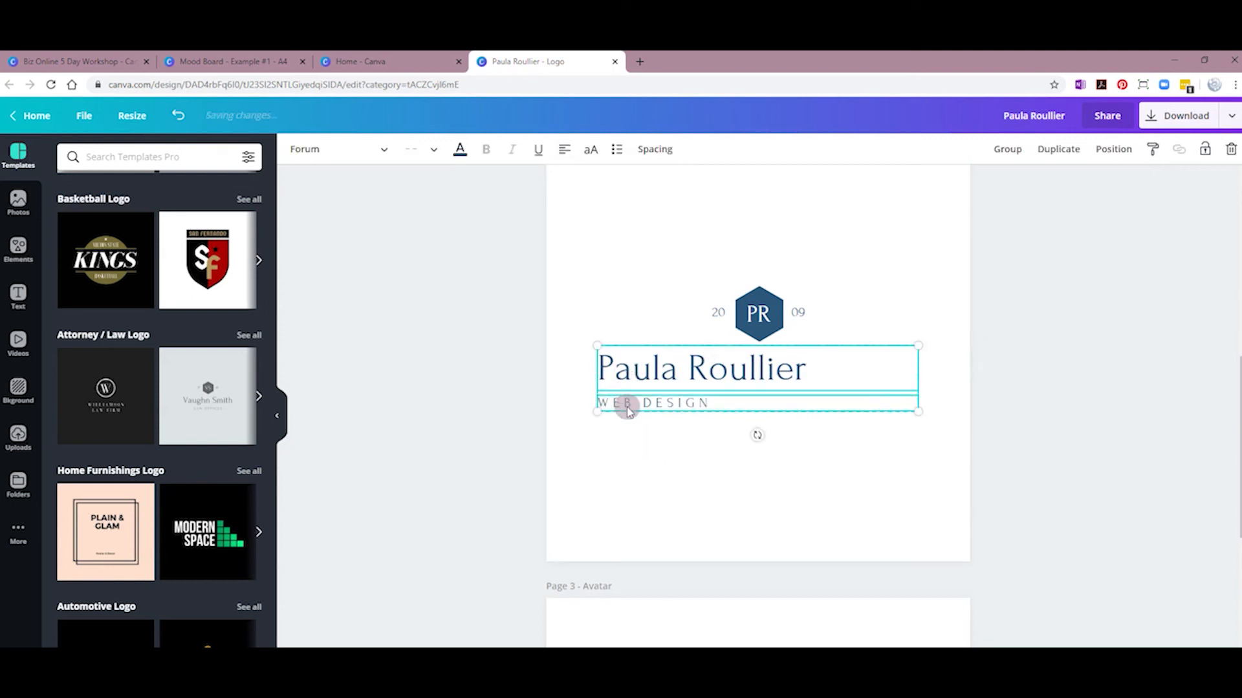
pyautogui.moveTo(630, 382); pyautogui.dragTo(791, 377)
pyautogui.click(727, 388)
# Step: Shift the 20 PR 09 hexagon left and set the name with WEB DESIGN beneath it beside it
pyautogui.moveTo(690, 268); pyautogui.dragTo(664, 388)
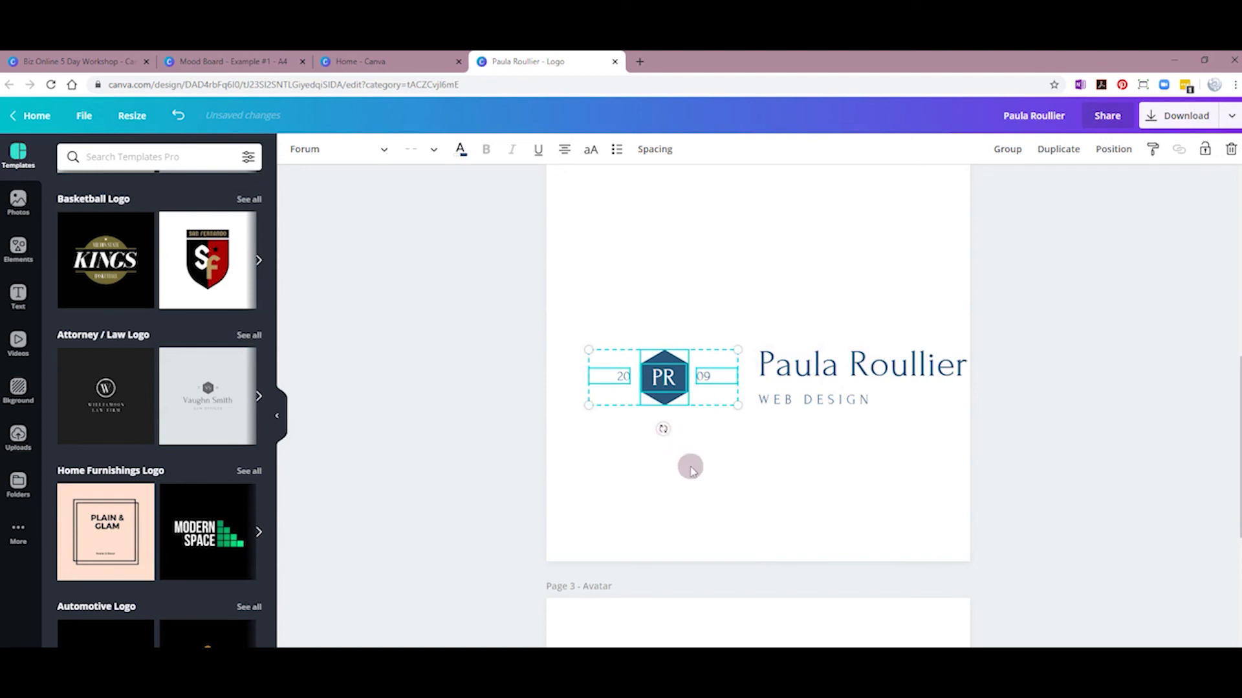
pyautogui.click(748, 454)
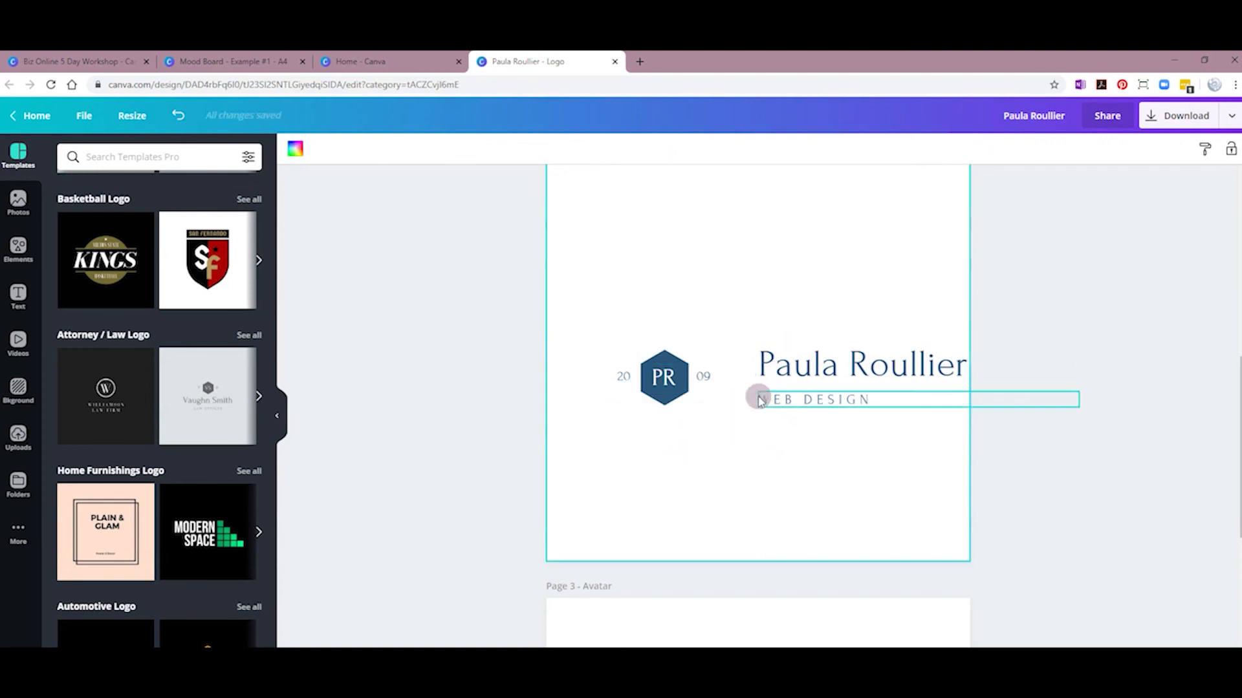
pyautogui.moveTo(764, 361); pyautogui.dragTo(638, 427)
pyautogui.click(746, 460)
pyautogui.click(763, 413)
pyautogui.click(743, 377)
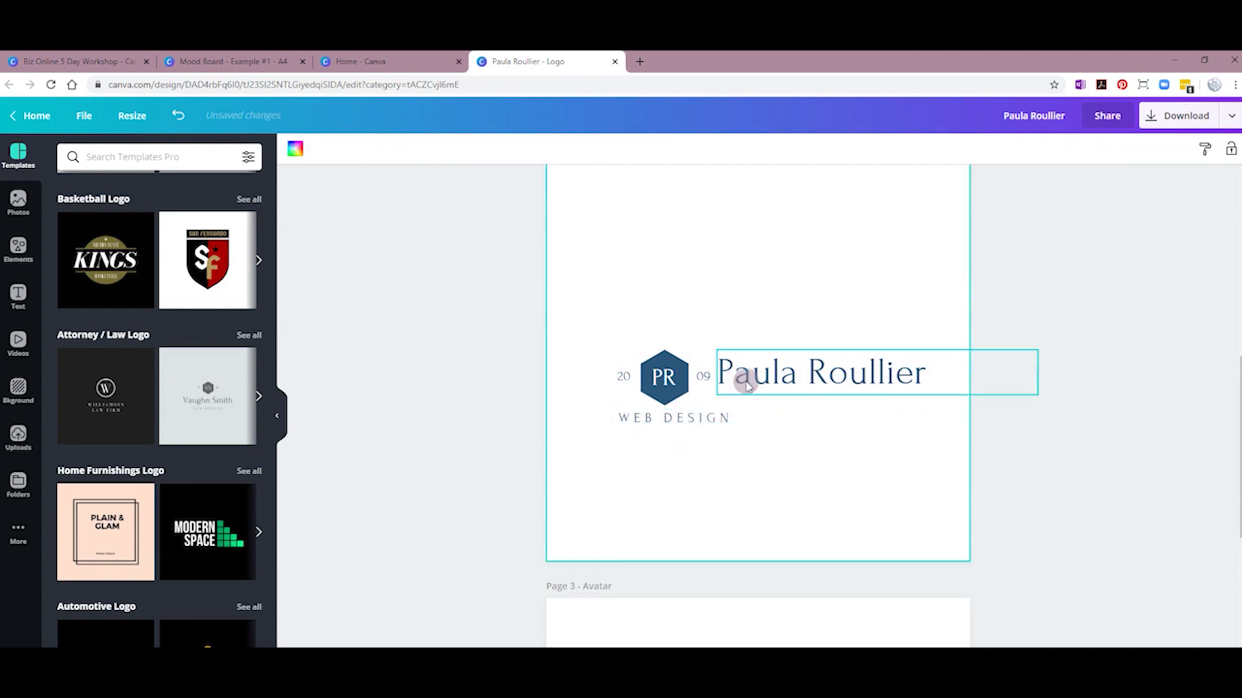
pyautogui.moveTo(701, 428); pyautogui.dragTo(808, 405)
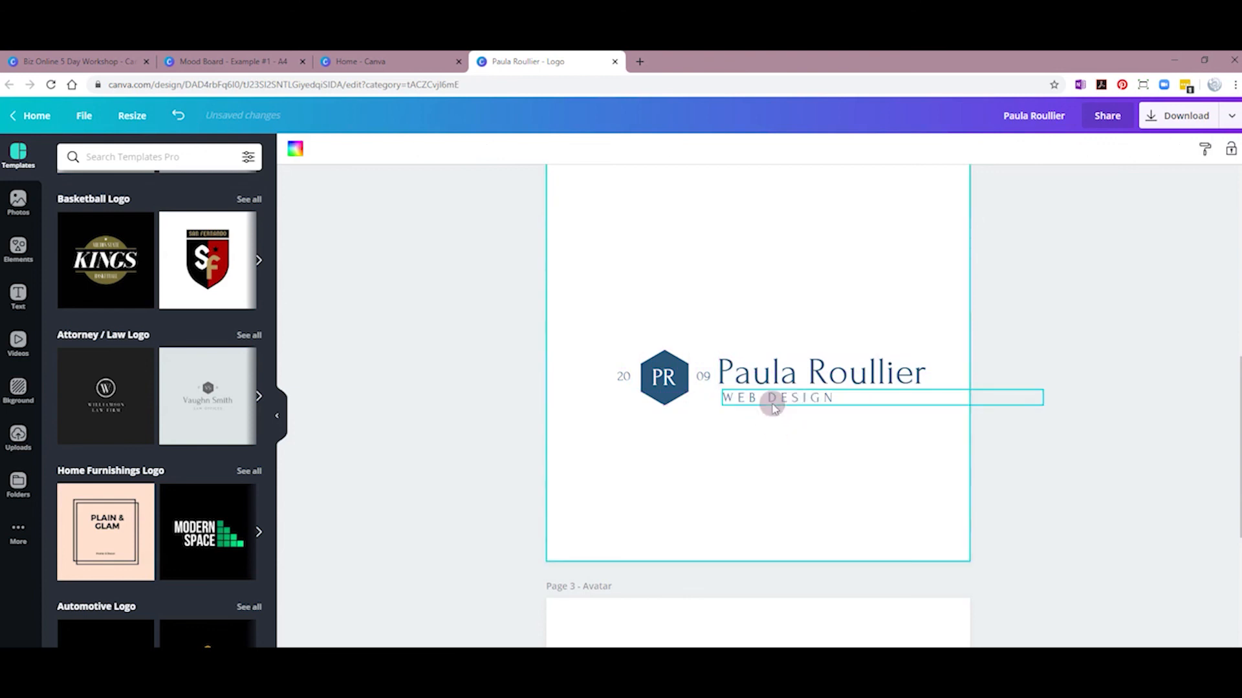
pyautogui.click(762, 432)
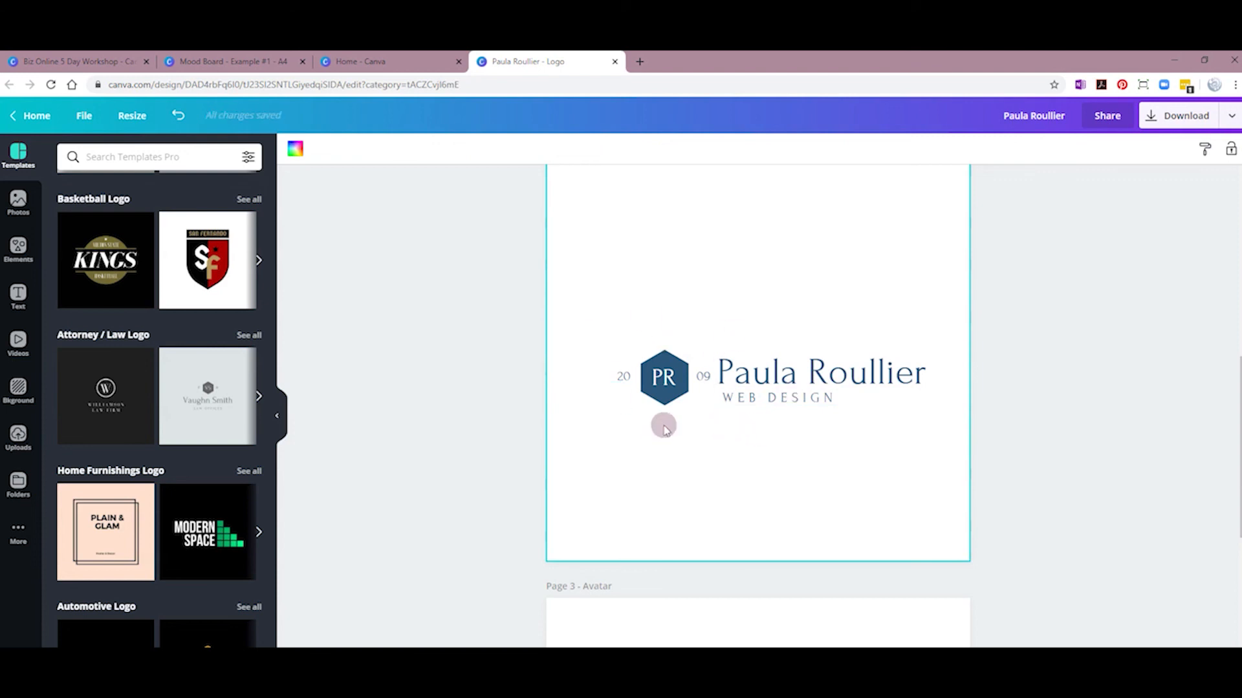
# Step: Scroll past the Horizontal Logo and Avatar pages and add a fourth page after Avatar
pyautogui.scroll(3, 694, 448)
pyautogui.scroll(-2, 694, 445)
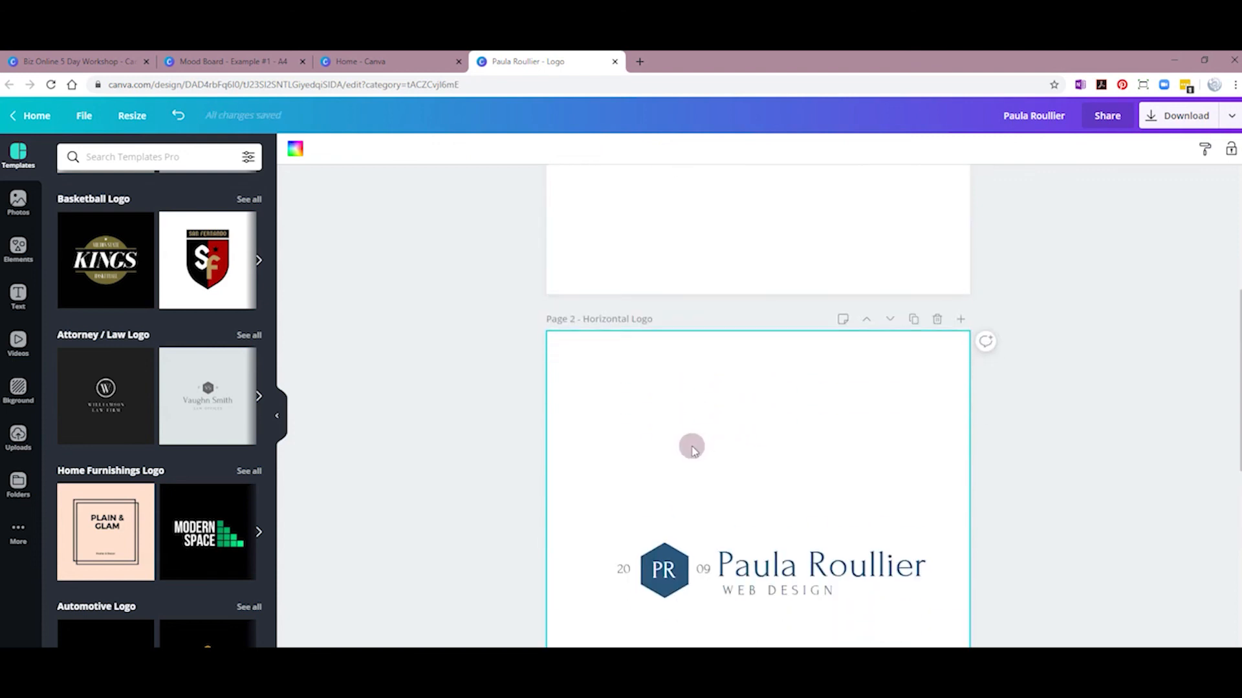
pyautogui.scroll(5, 681, 442)
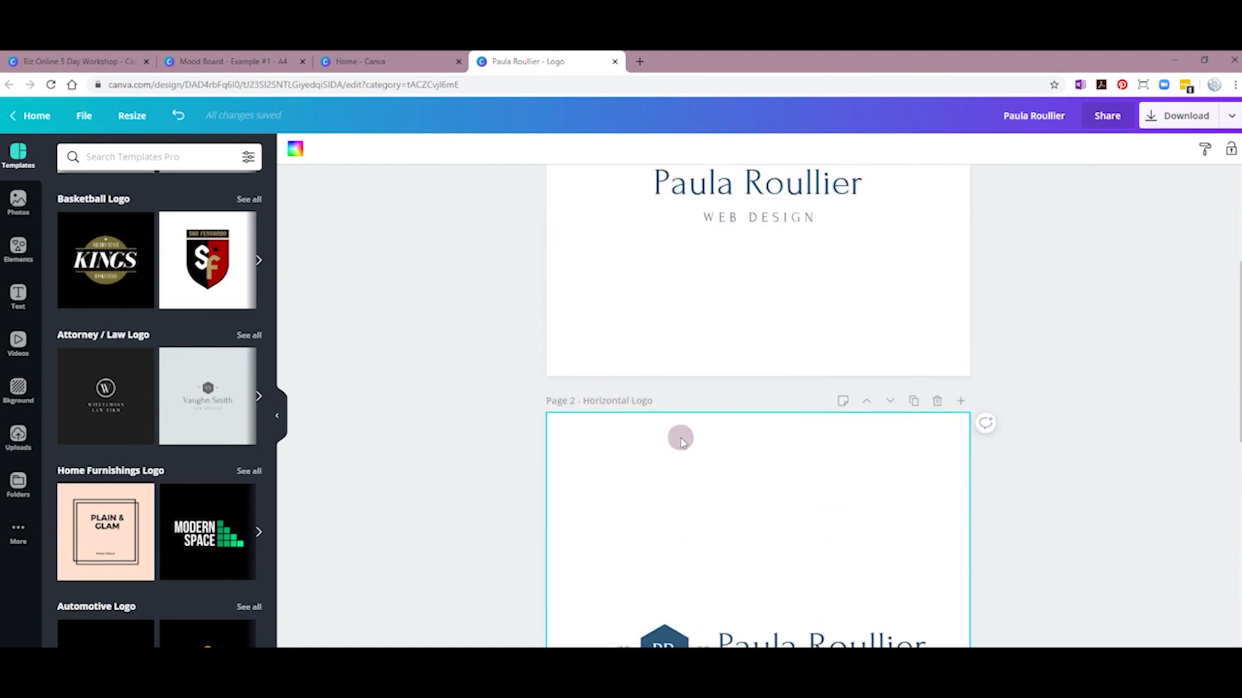
pyautogui.scroll(-3, 750, 463)
pyautogui.scroll(-8, 741, 456)
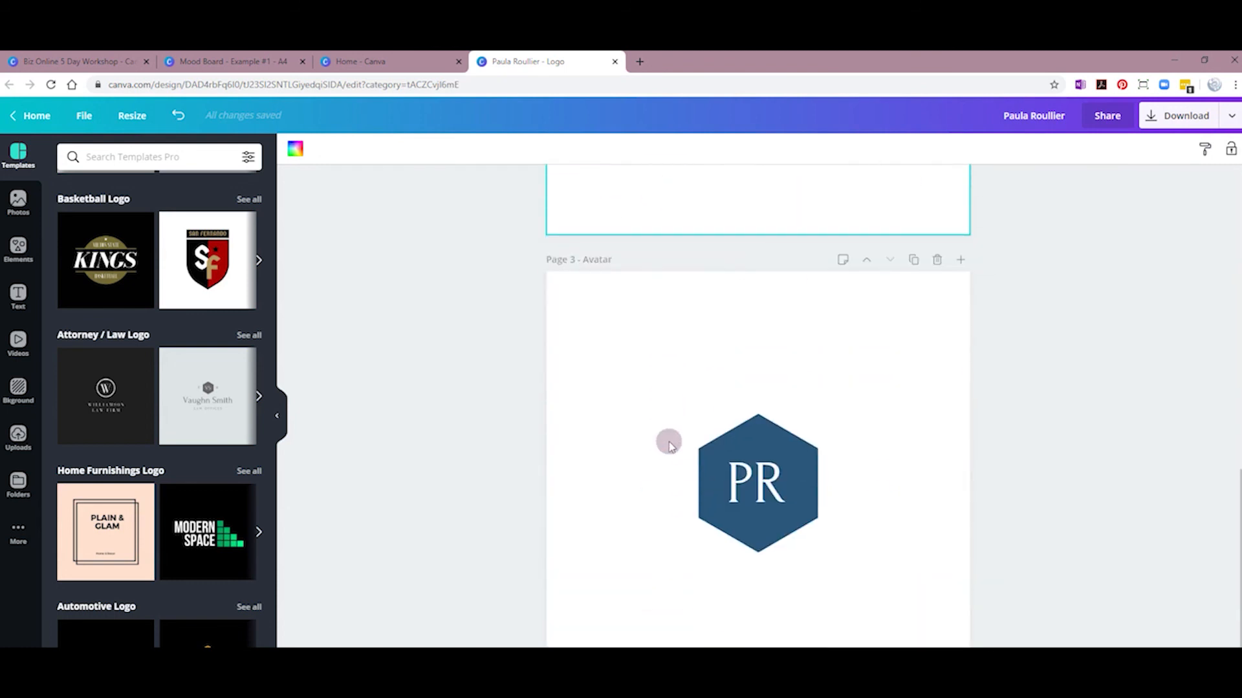
pyautogui.scroll(-1, 532, 344)
pyautogui.scroll(4, 510, 353)
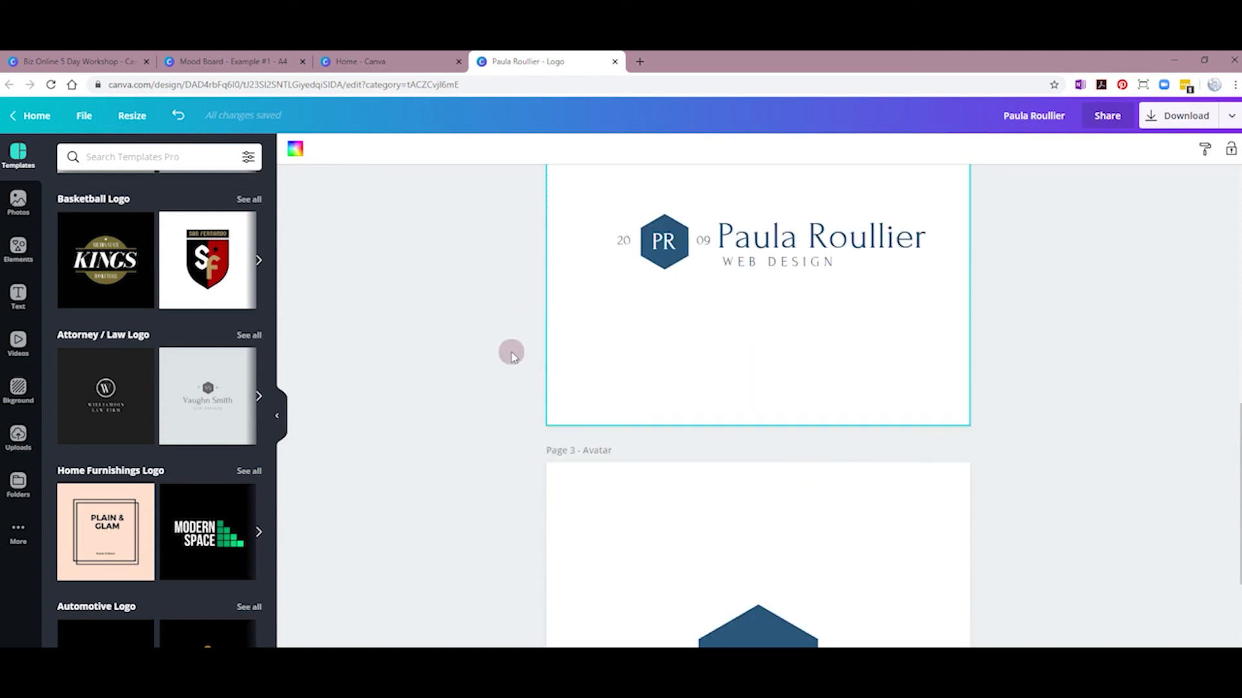
pyautogui.scroll(-3, 176, 312)
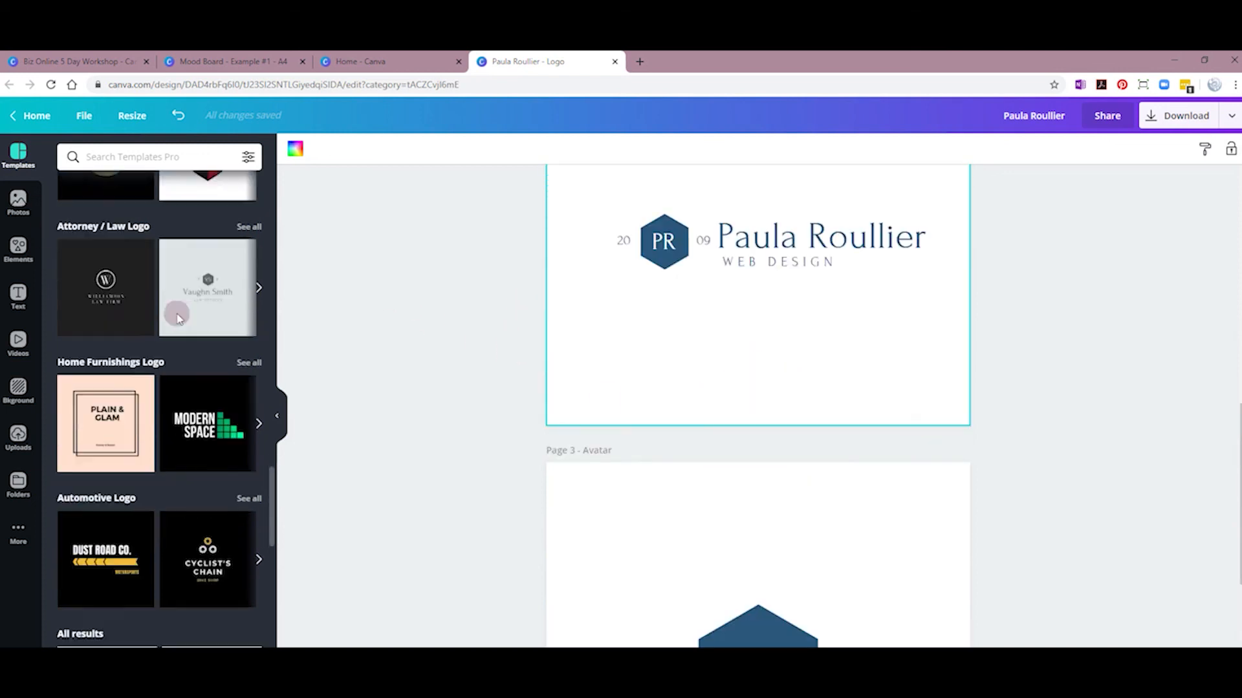
pyautogui.scroll(-10, 188, 330)
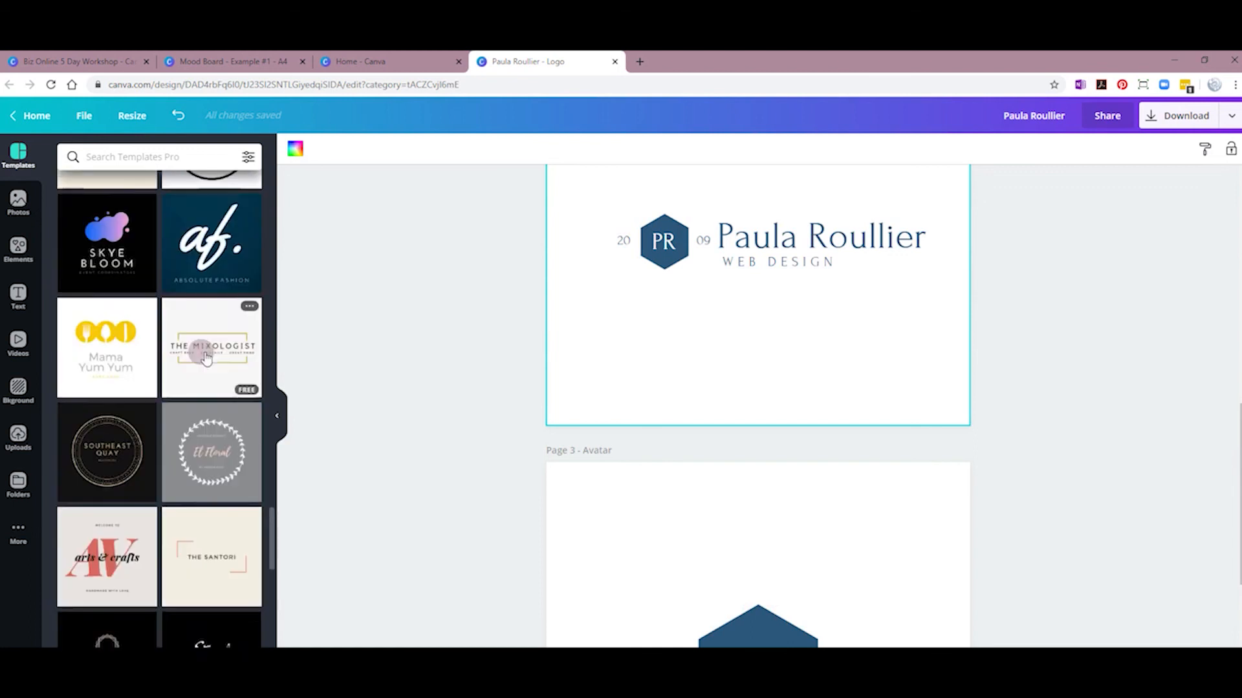
pyautogui.scroll(-3, 698, 482)
pyautogui.scroll(-1, 698, 482)
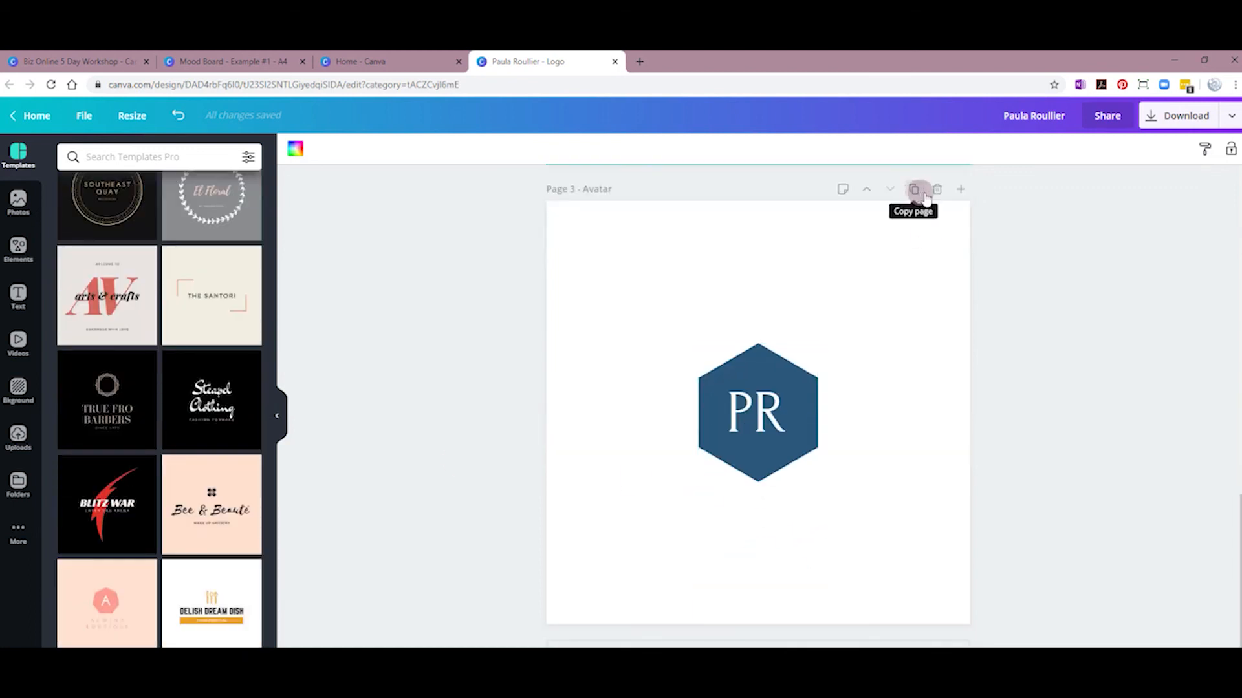
pyautogui.click(961, 189)
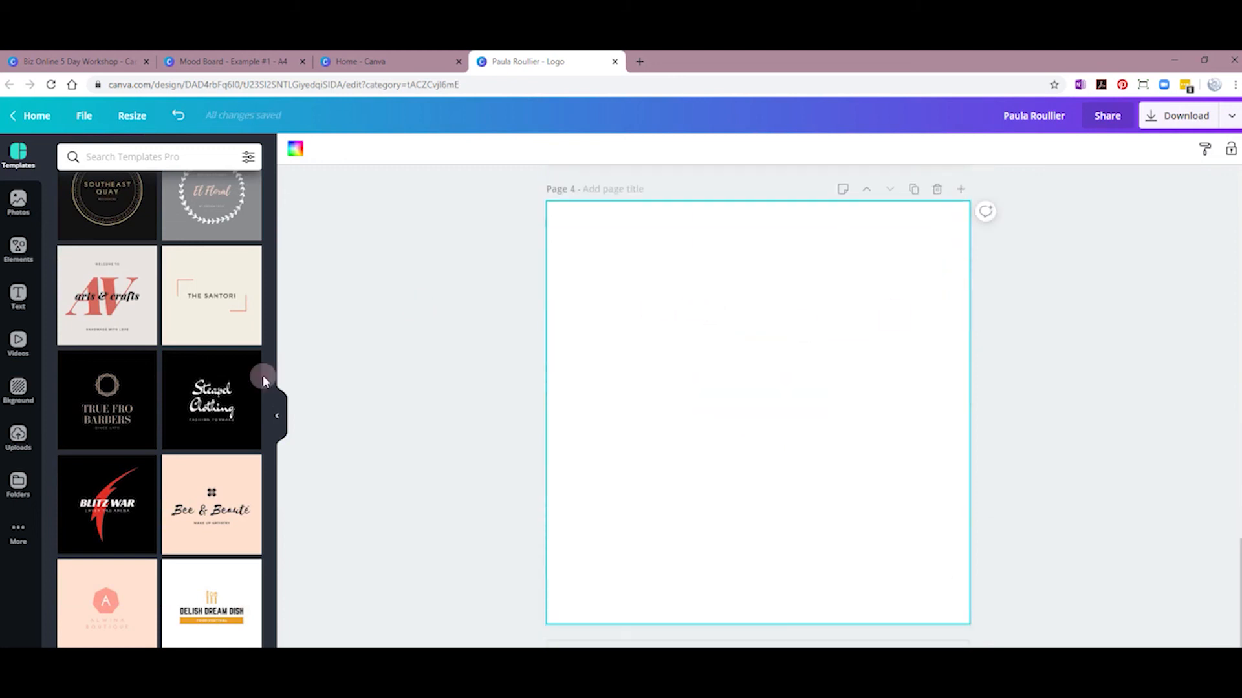
# Step: Try The Santori, El Floral, Mama Yum Yum, an arts & crafts and Bee & Beauté templates
pyautogui.click(183, 299)
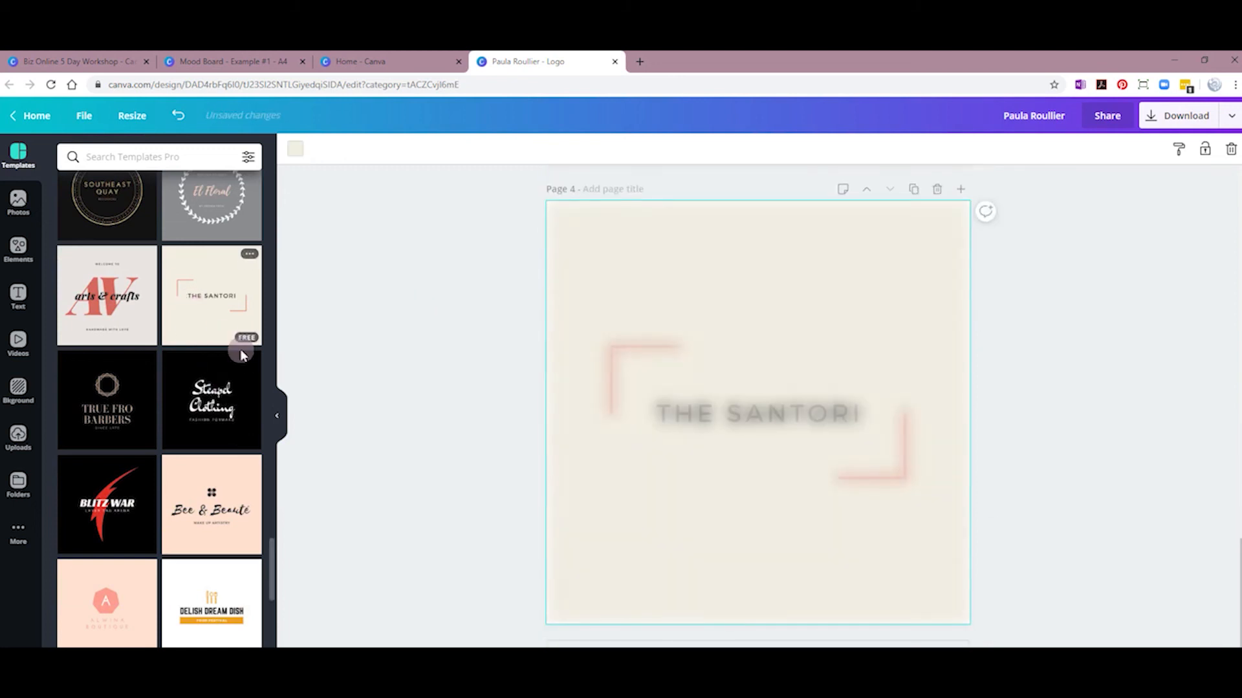
pyautogui.scroll(2, 209, 325)
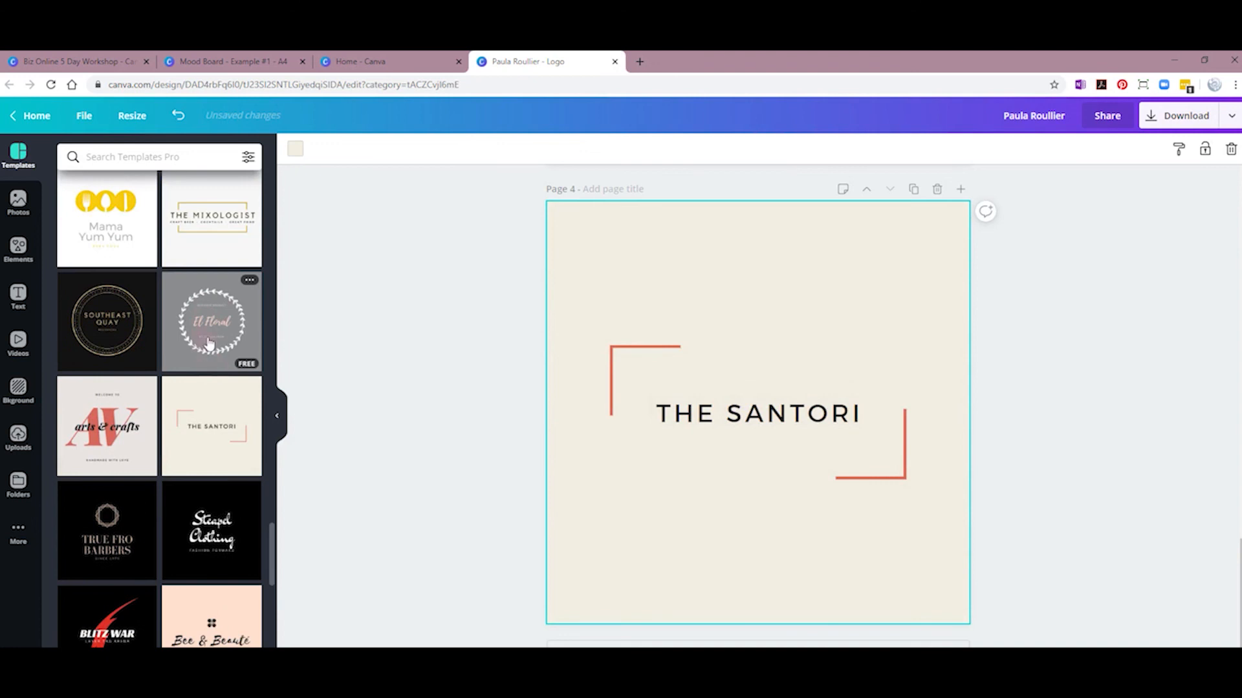
pyautogui.click(208, 343)
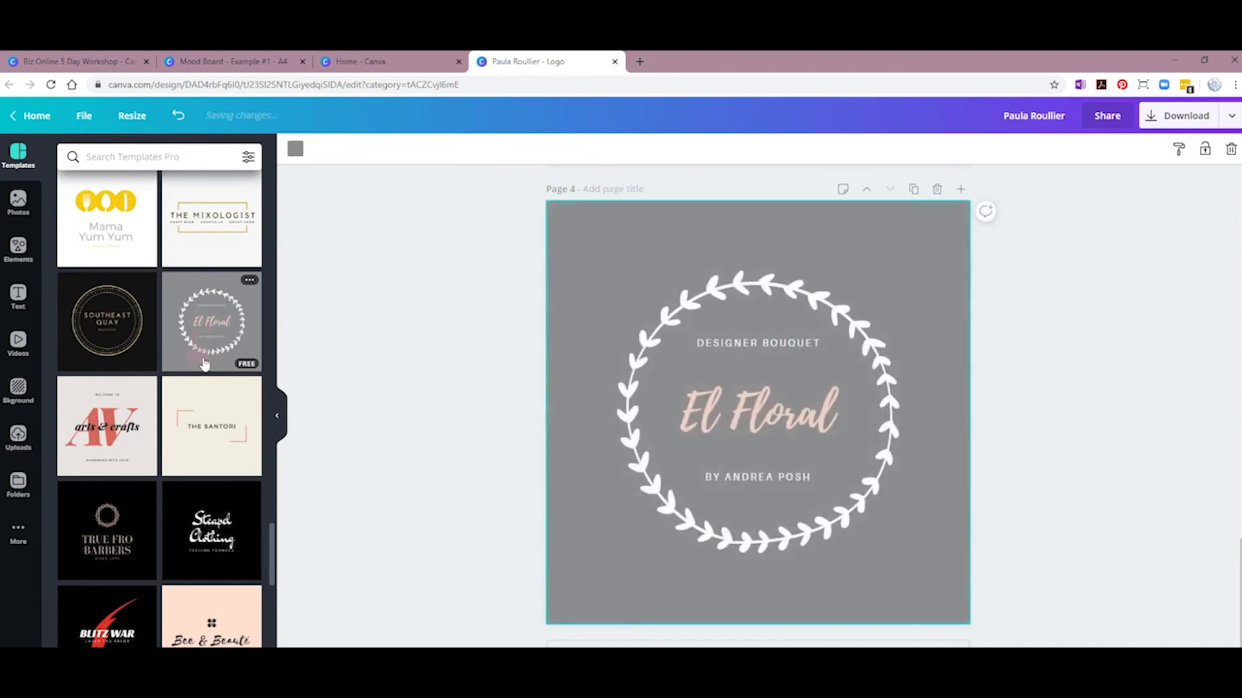
pyautogui.scroll(-3, 205, 389)
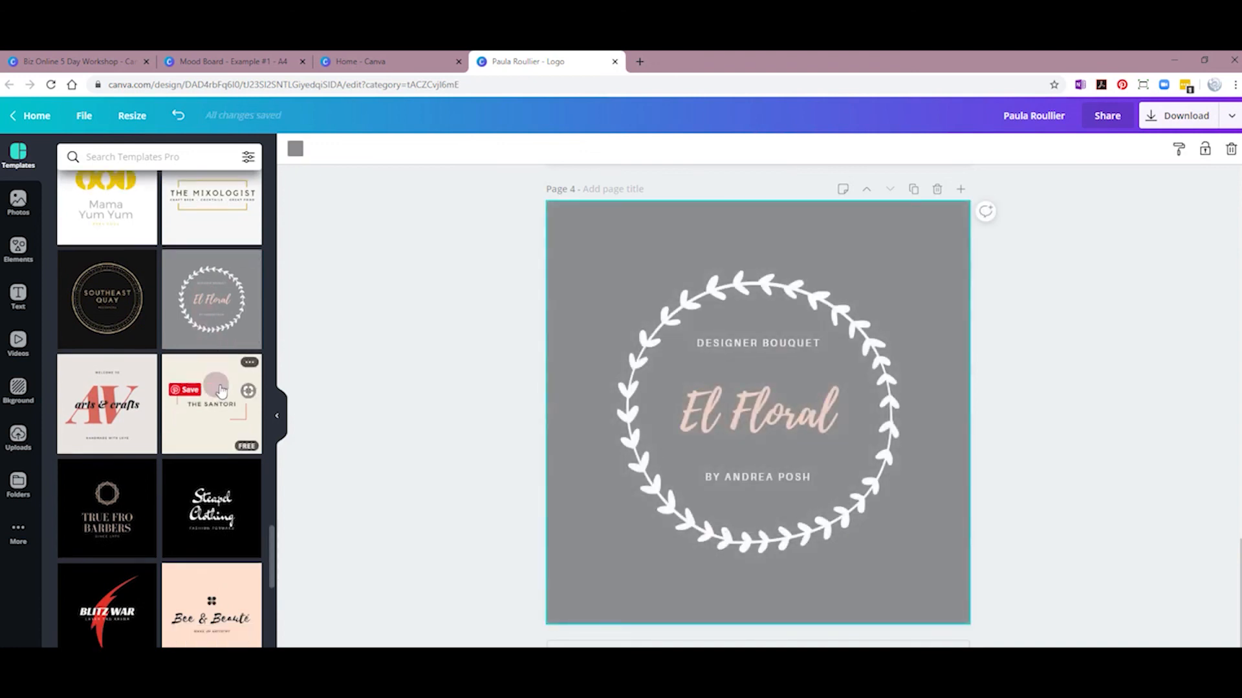
pyautogui.scroll(3, 126, 232)
pyautogui.click(126, 231)
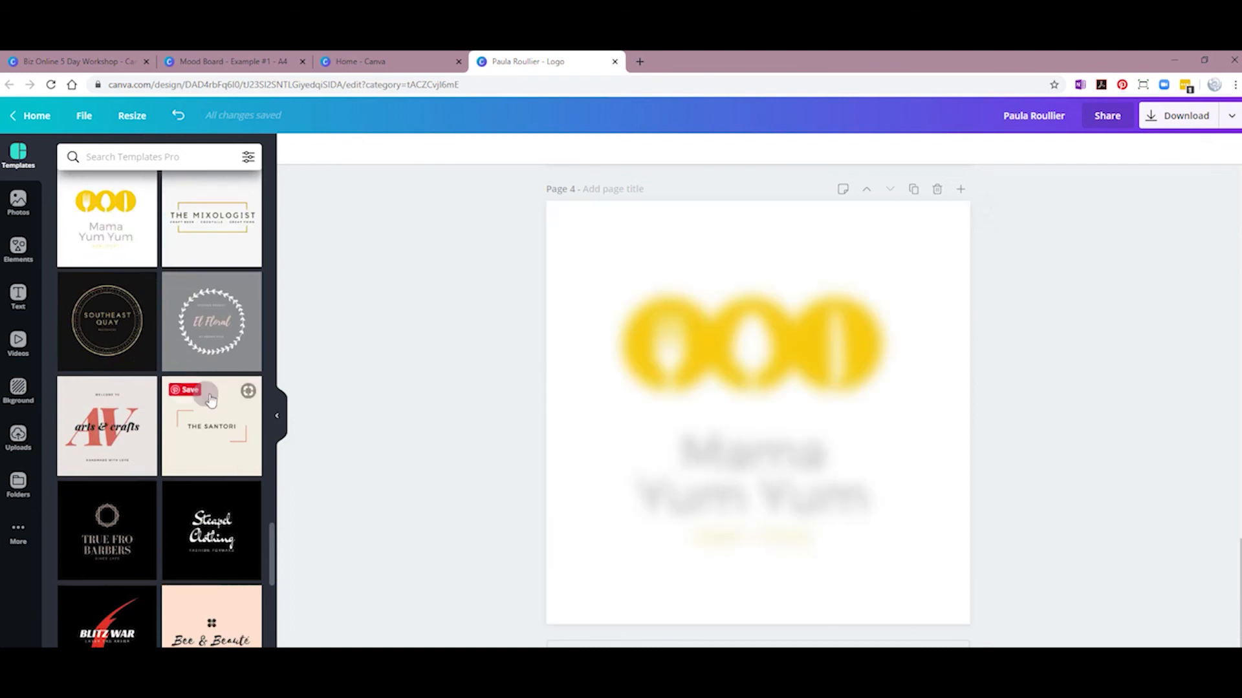
pyautogui.scroll(-3, 134, 265)
pyautogui.click(133, 265)
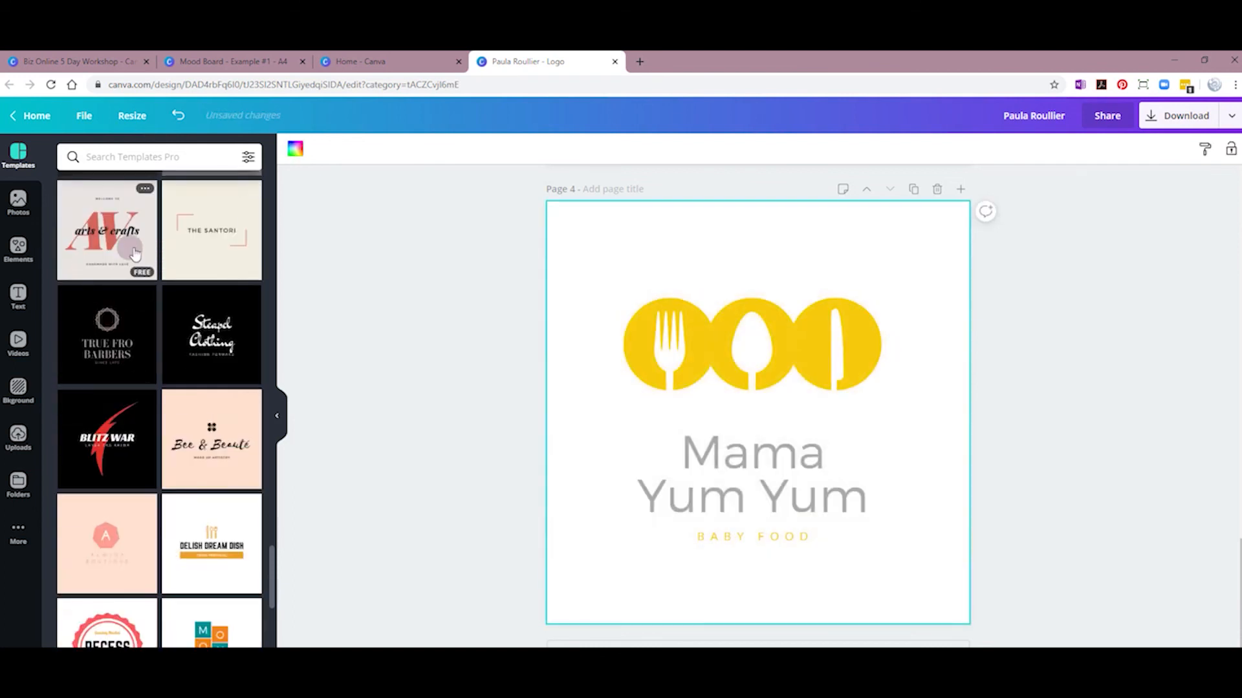
pyautogui.click(208, 445)
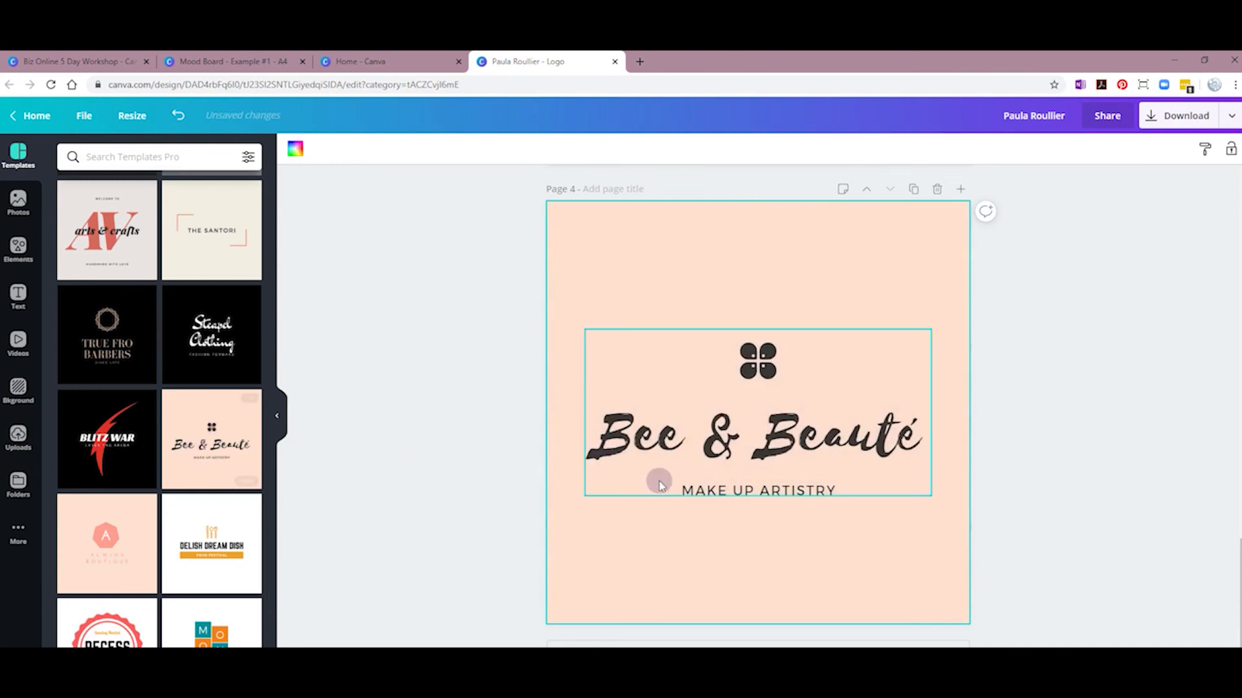
# Step: Try the Mulligan and 22 Corner templates, settling on the dark Williamson law-firm design
pyautogui.scroll(-1, 198, 442)
pyautogui.scroll(-3, 197, 442)
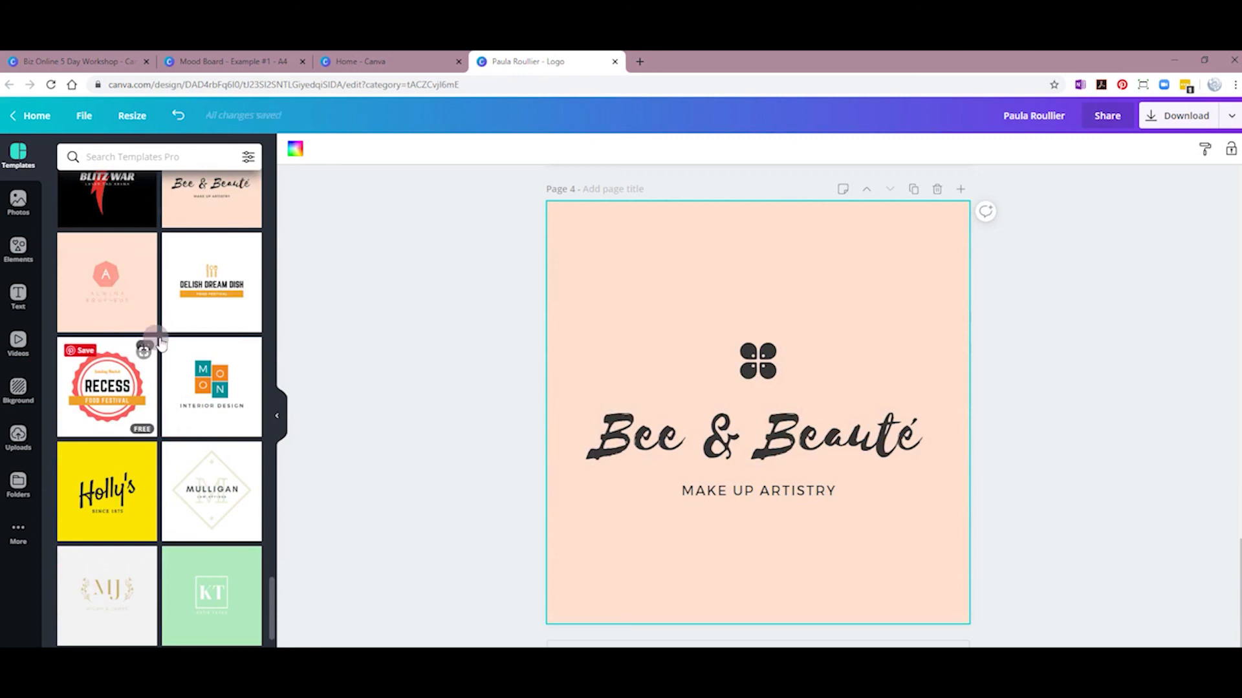
pyautogui.click(192, 508)
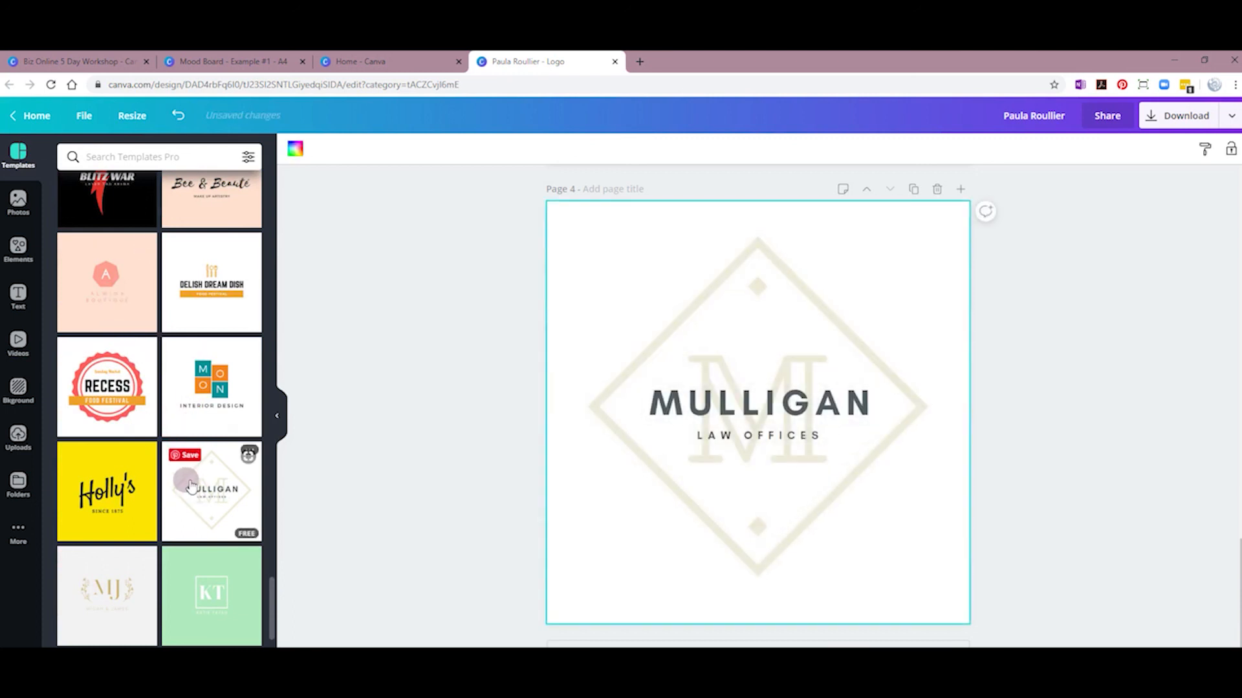
pyautogui.scroll(-3, 190, 487)
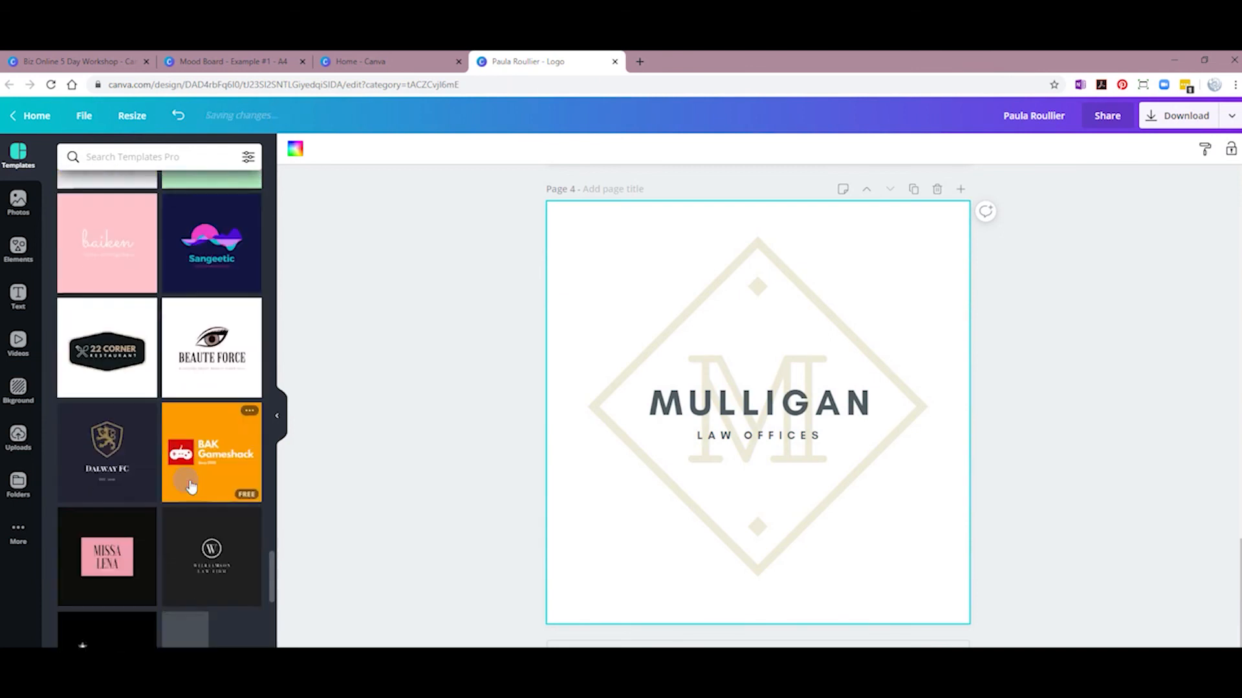
pyautogui.click(130, 372)
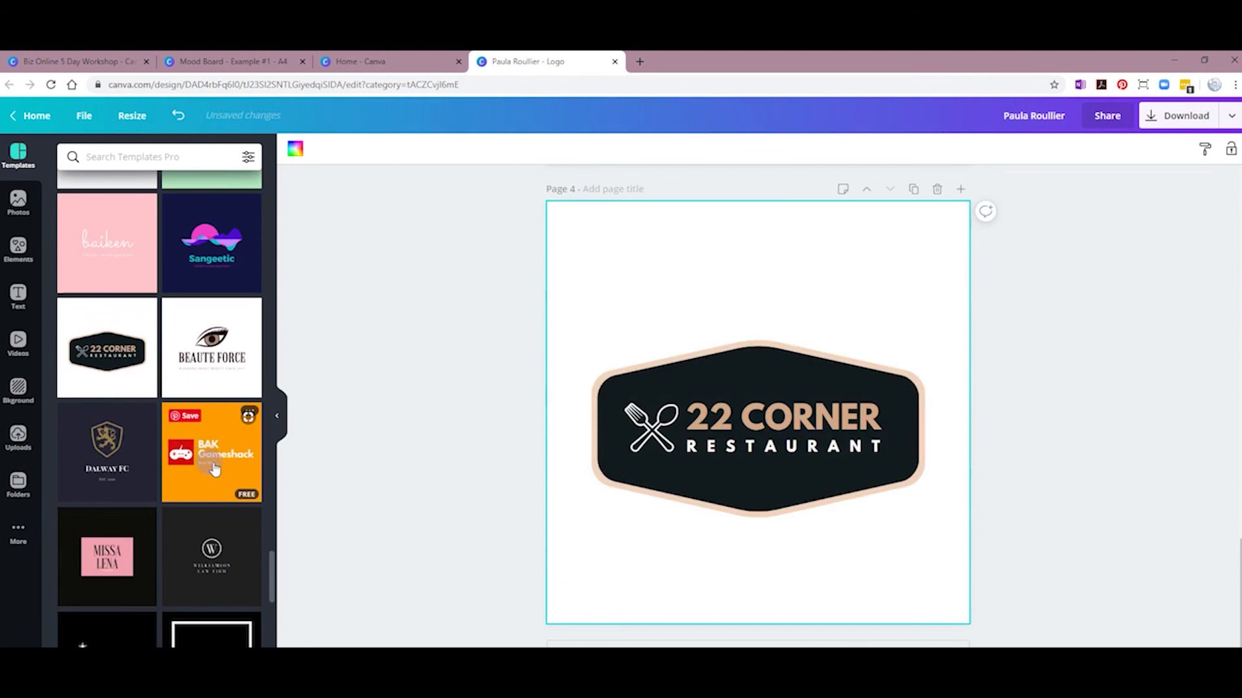
pyautogui.scroll(-2, 210, 459)
pyautogui.click(207, 445)
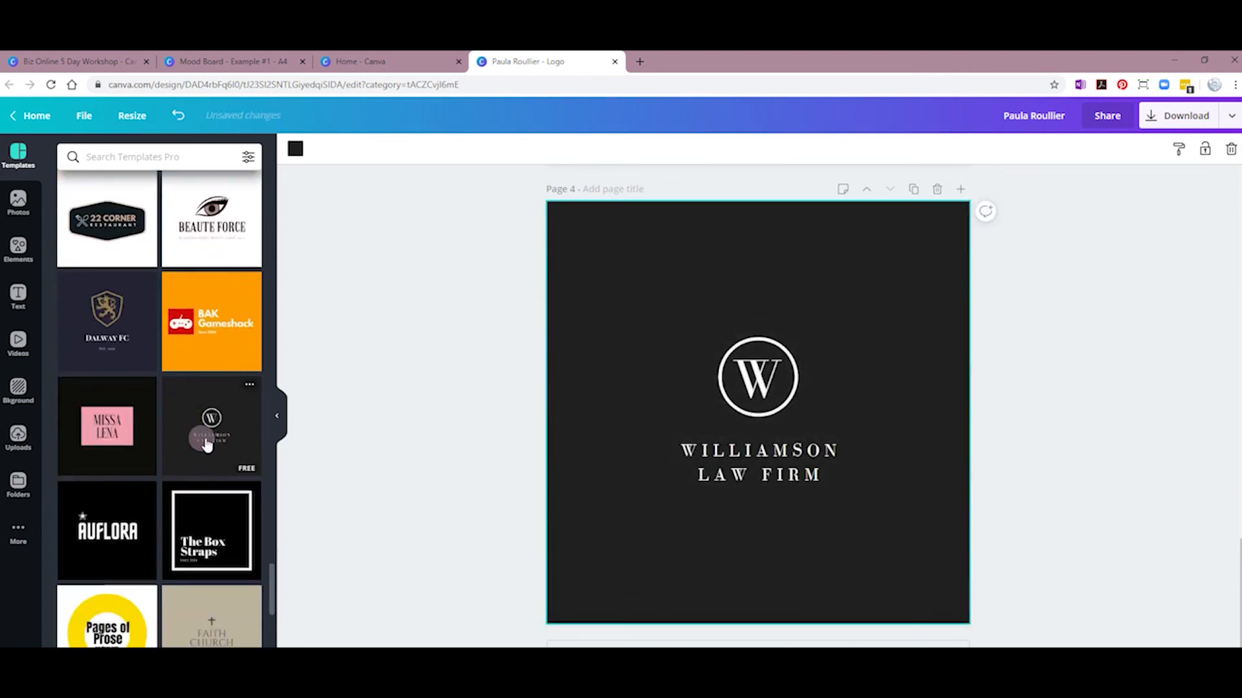